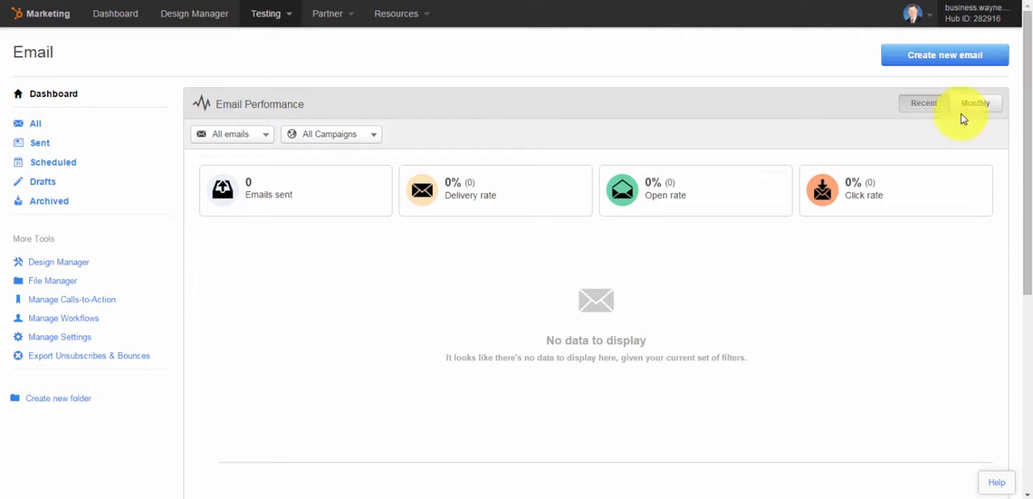
# Create a new email from the "1 Column Above Body" template, named "ISM Web Development Homework"
pyautogui.click(961, 63)
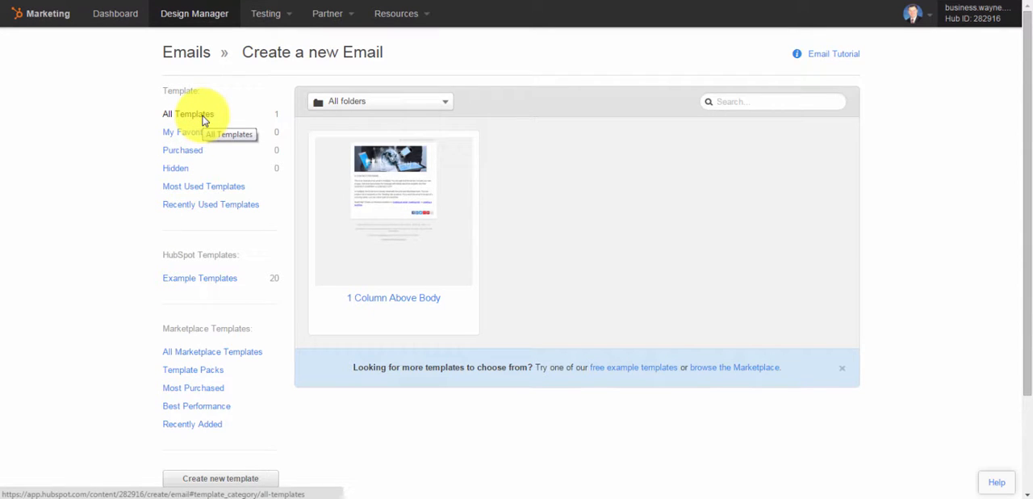
pyautogui.moveTo(374, 221)
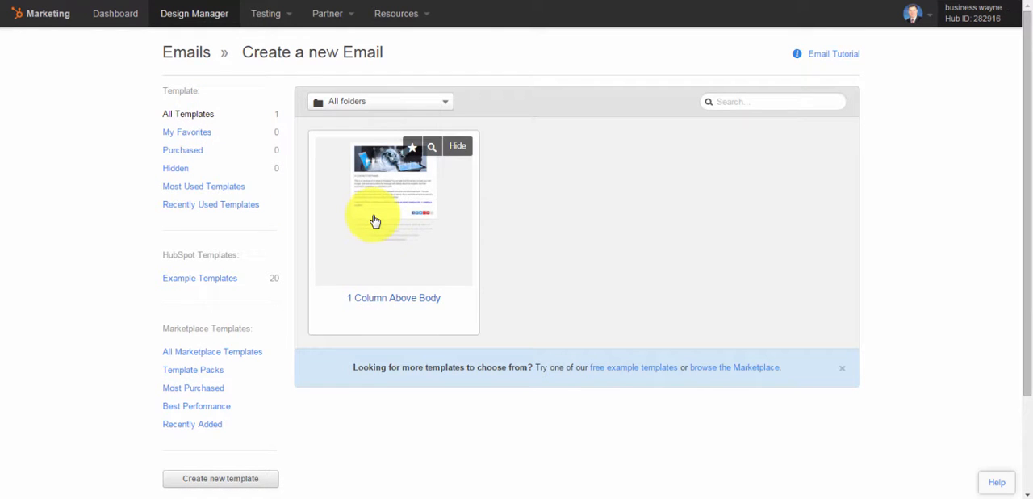
pyautogui.click(375, 221)
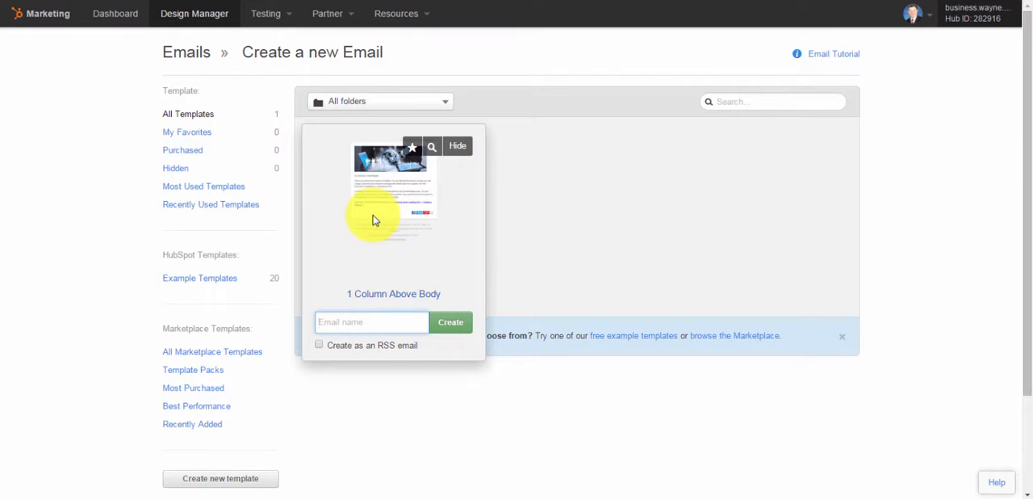
pyautogui.write('ISM ')
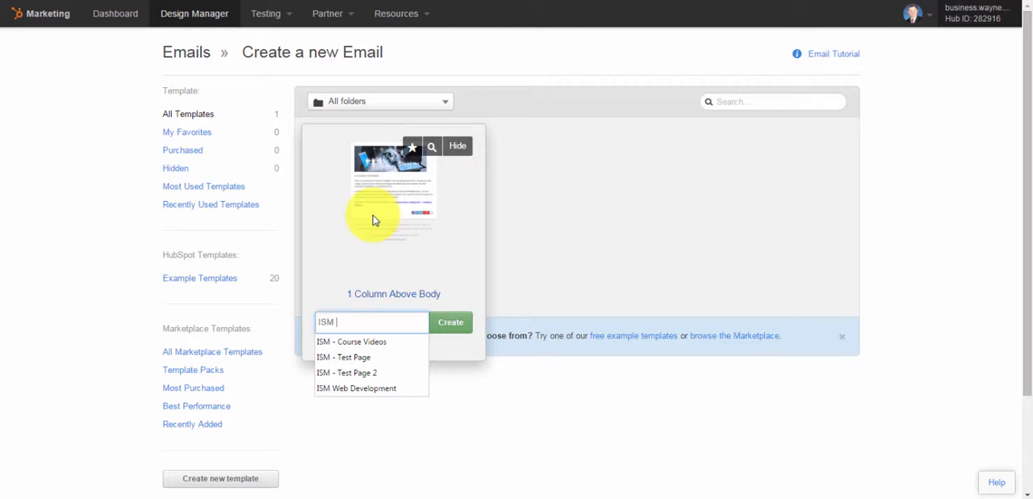
pyautogui.write('Web De')
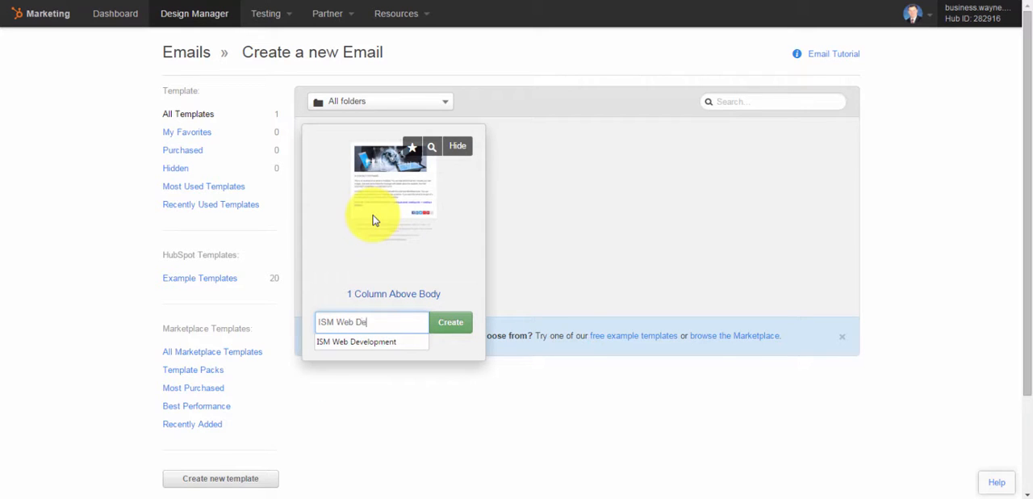
pyautogui.write('velopment H')
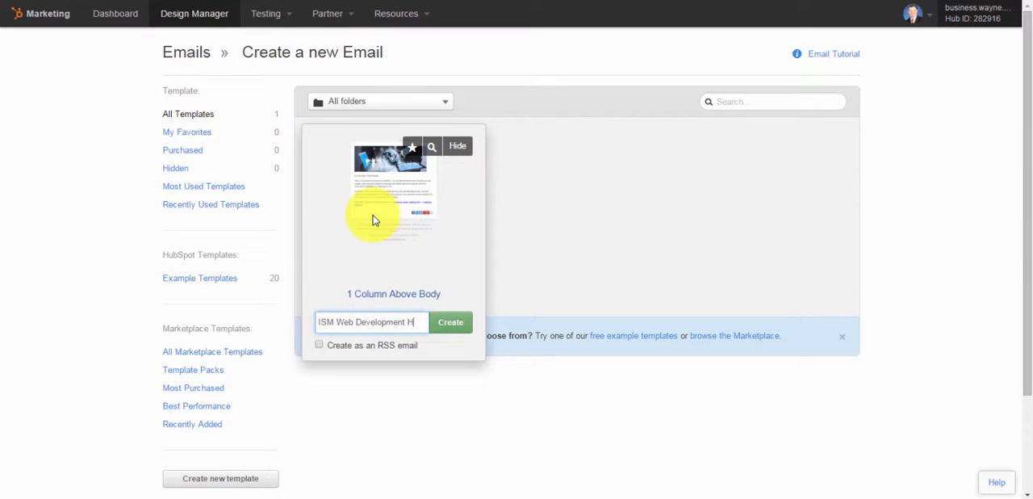
pyautogui.write('omework')
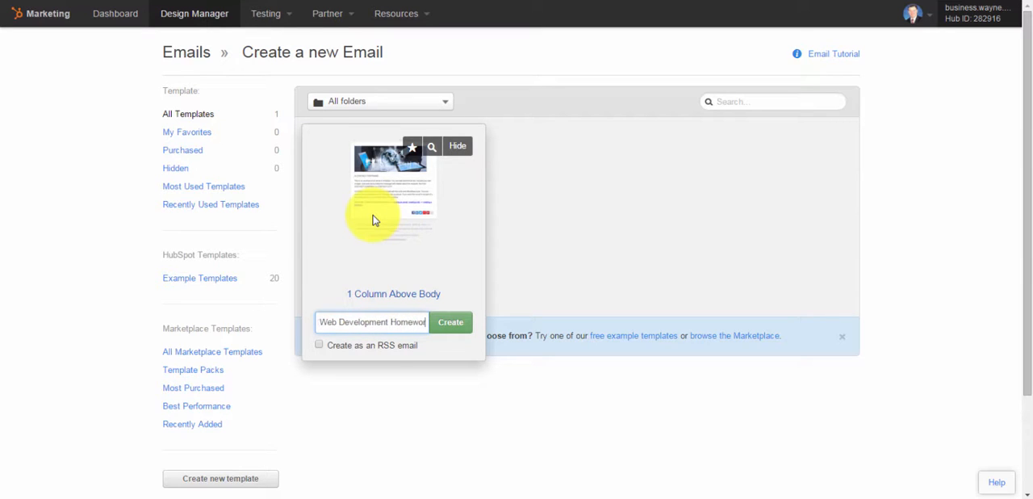
pyautogui.click(448, 325)
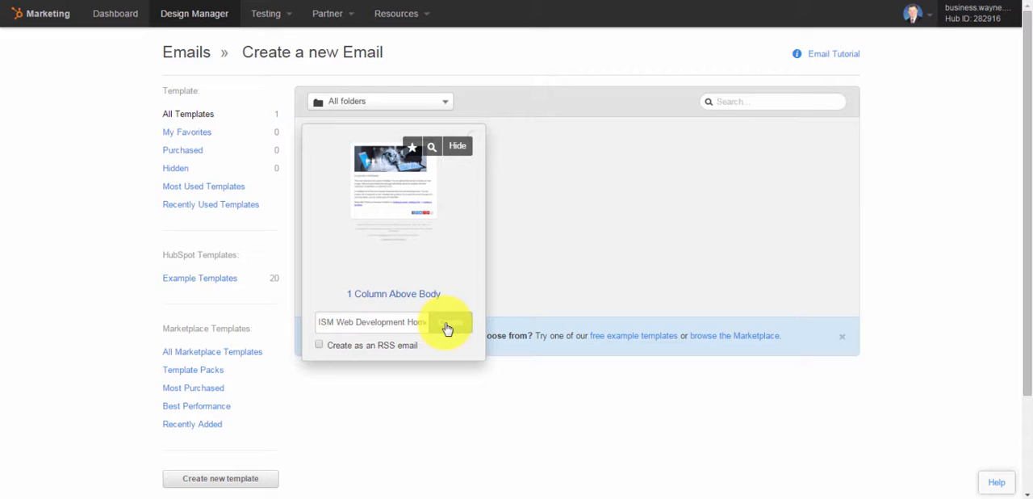
pyautogui.click(448, 326)
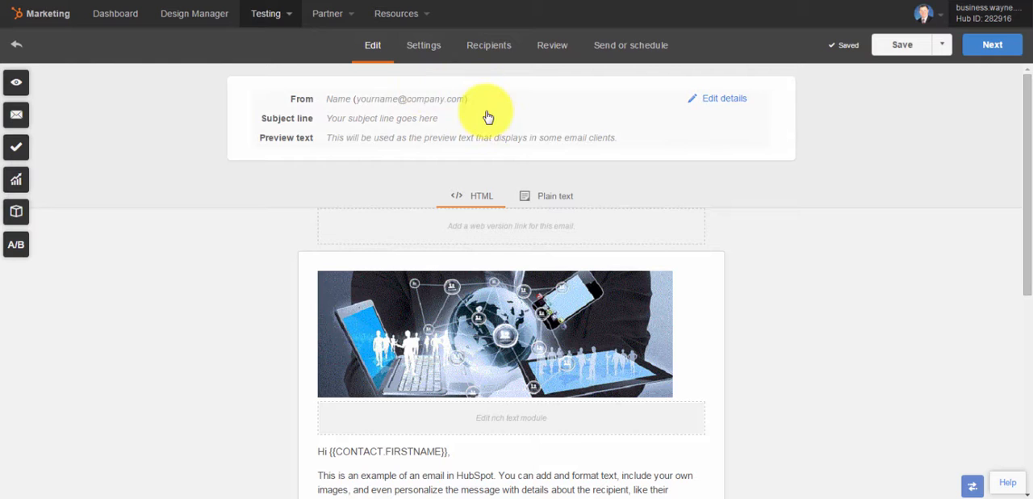
# Edit the email details, choosing the listed sender name and the sender's wayne.edu address as the From name and email address
pyautogui.click(724, 98)
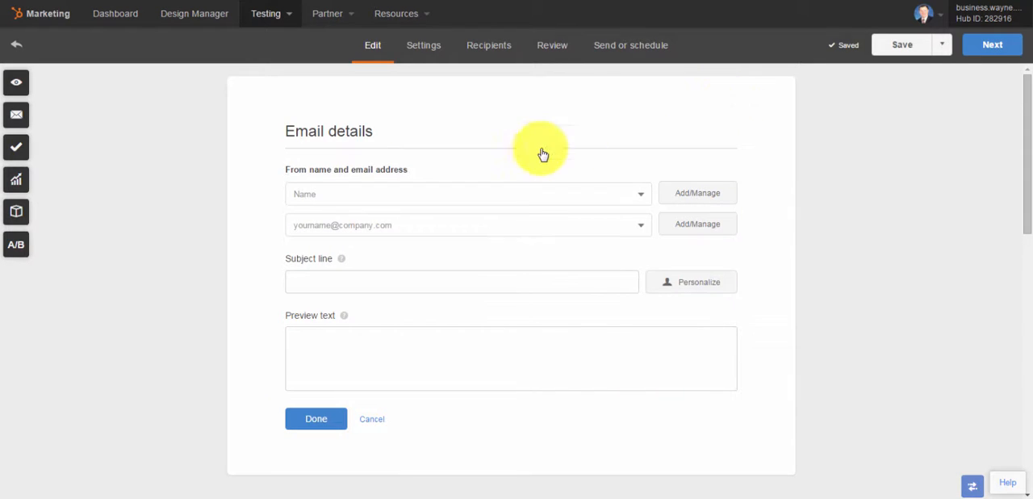
pyautogui.click(520, 194)
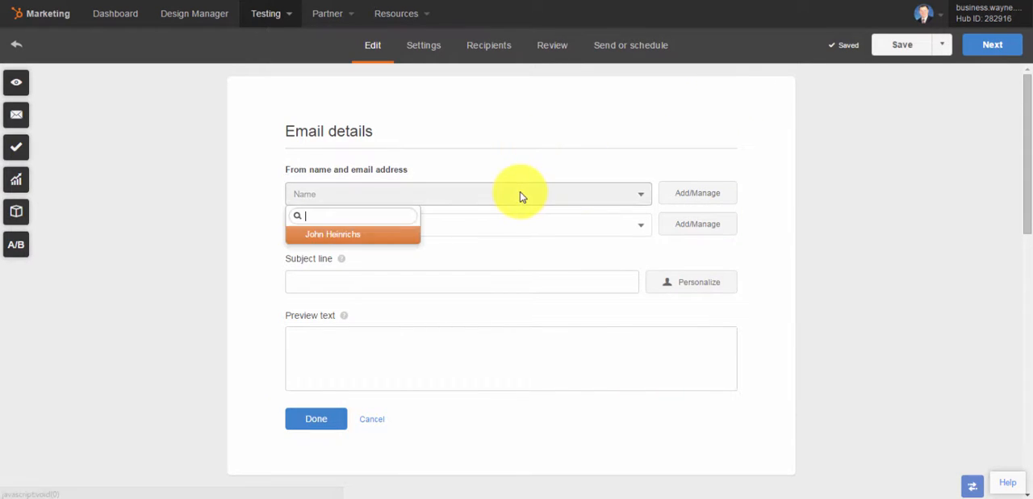
pyautogui.click(370, 238)
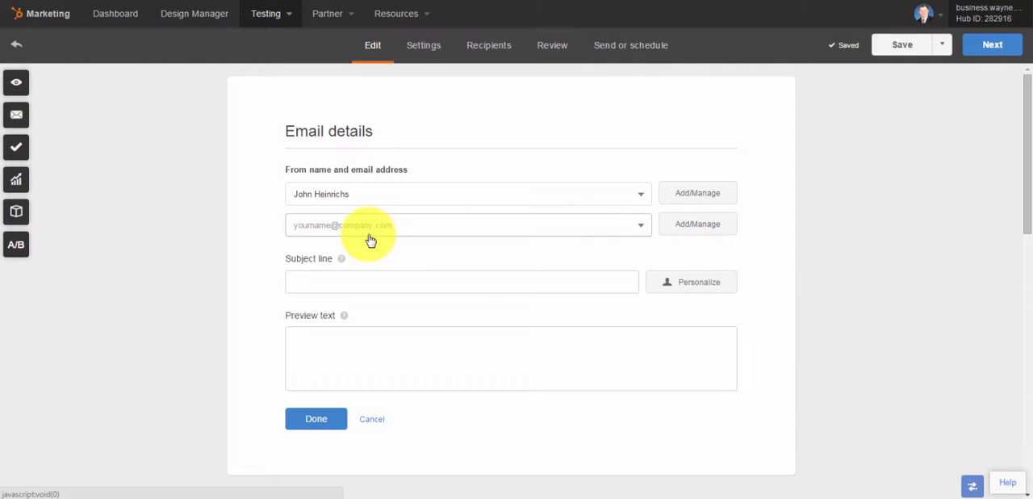
pyautogui.click(378, 225)
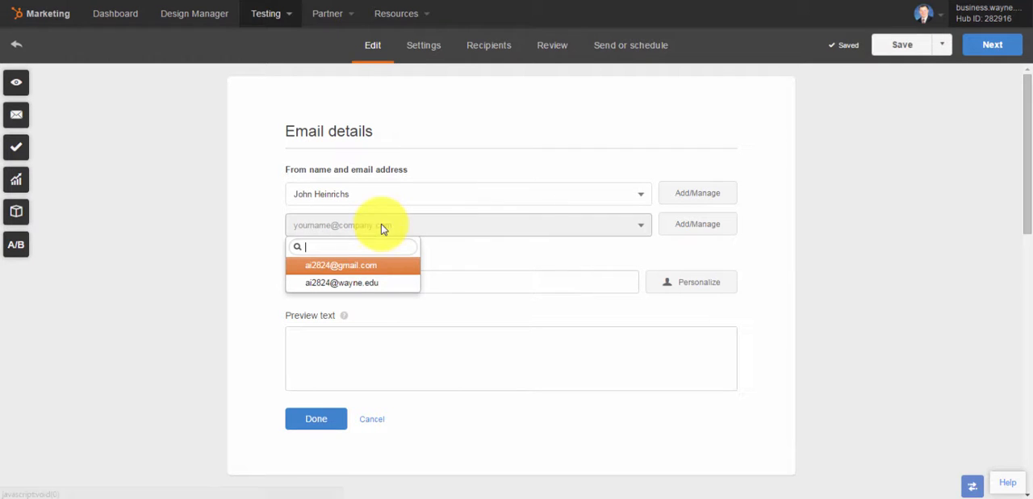
pyautogui.click(364, 282)
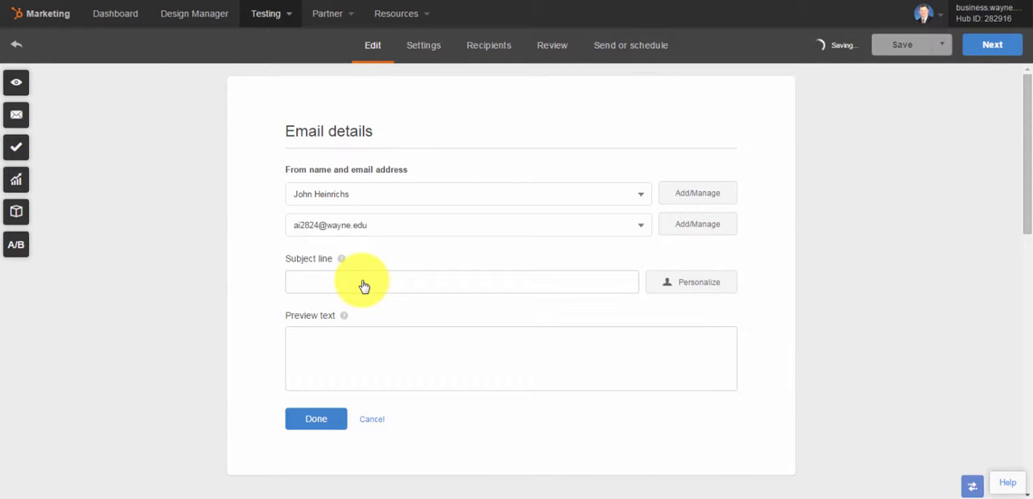
pyautogui.click(363, 281)
pyautogui.write('H')
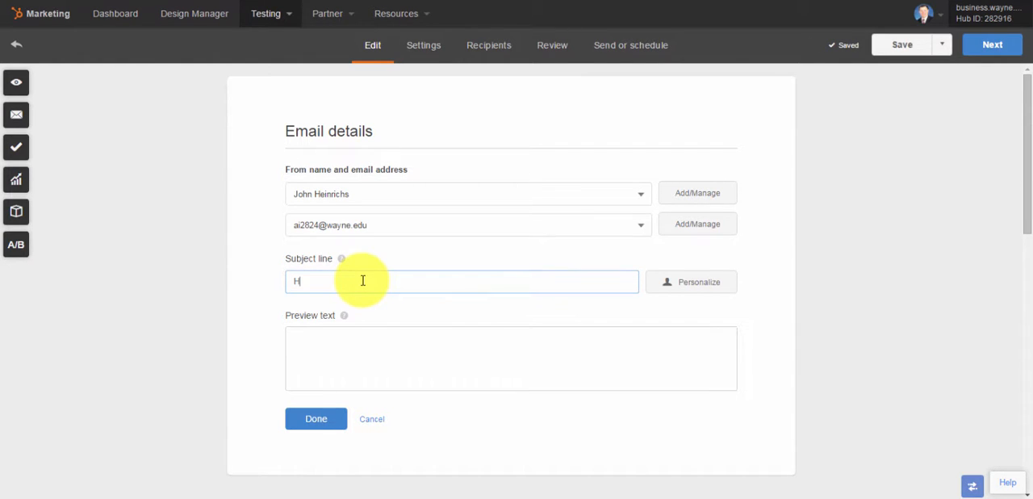
pyautogui.write('ome')
pyautogui.press('BackSpace')
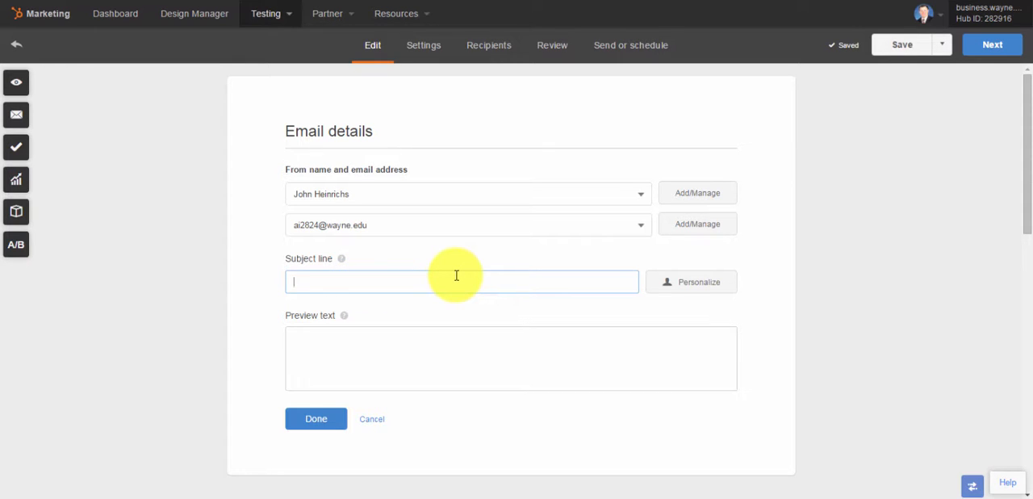
# Enter "did you complete your homework?" as the email's subject line, starting with a lowercase d
pyautogui.write('Did you complete your homew')
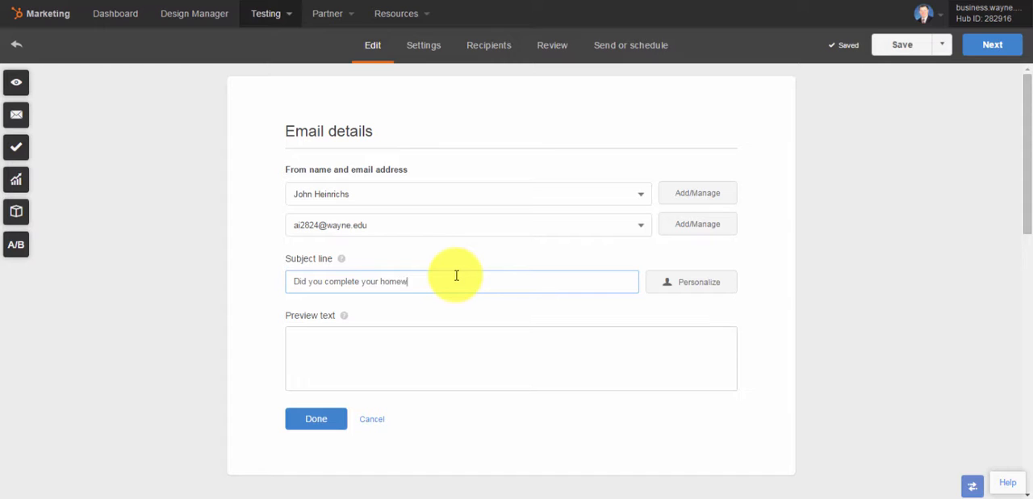
pyautogui.write('ork?')
pyautogui.press('Home')
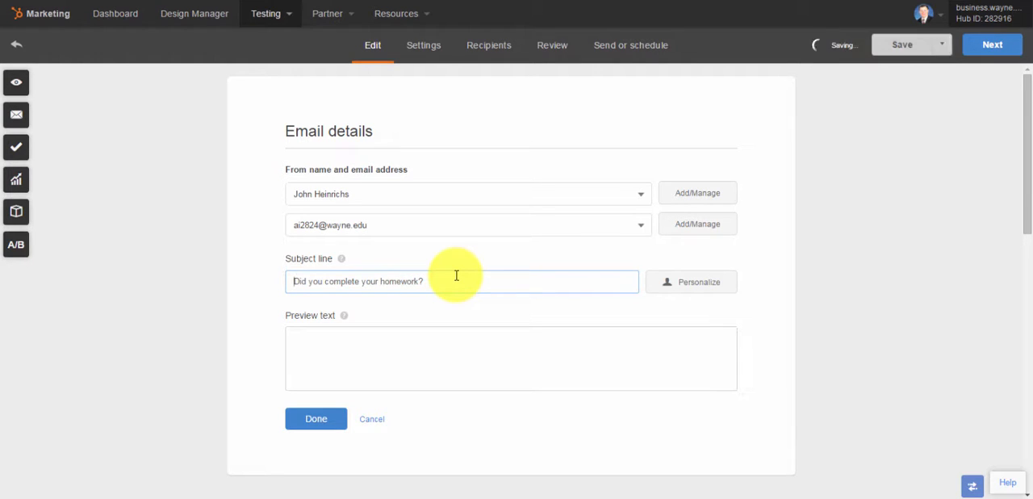
pyautogui.write('d')
pyautogui.press('Delete')
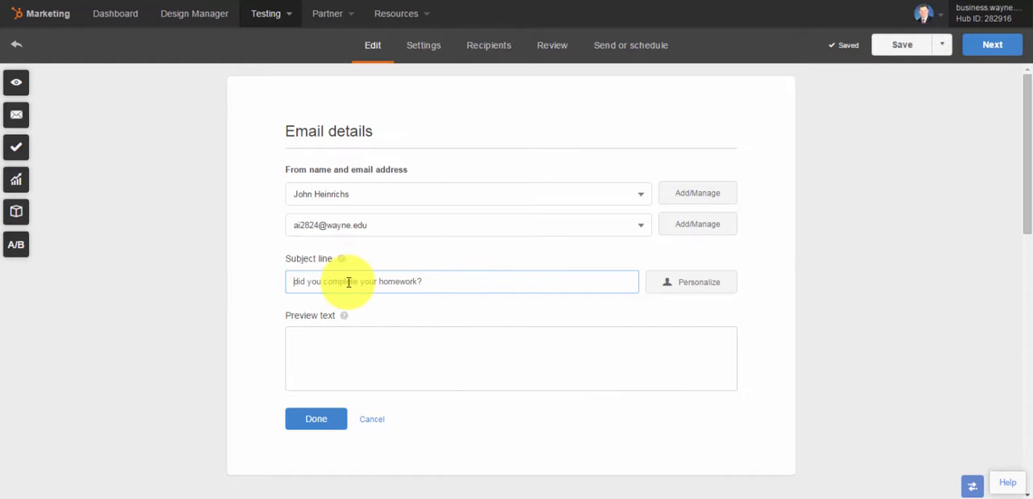
# Insert the Contact token First Name with default value "Hi" at the start of the subject line, followed by a comma and space
pyautogui.click(687, 291)
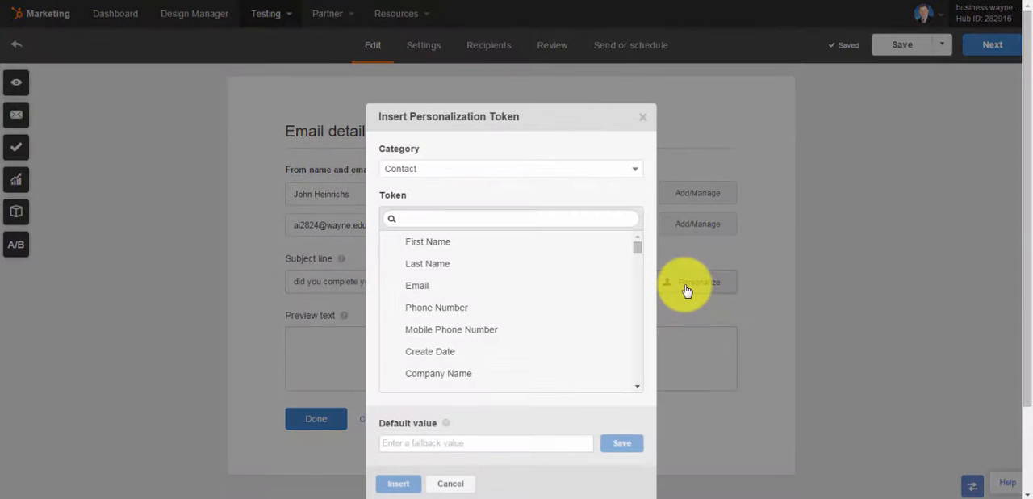
pyautogui.click(449, 246)
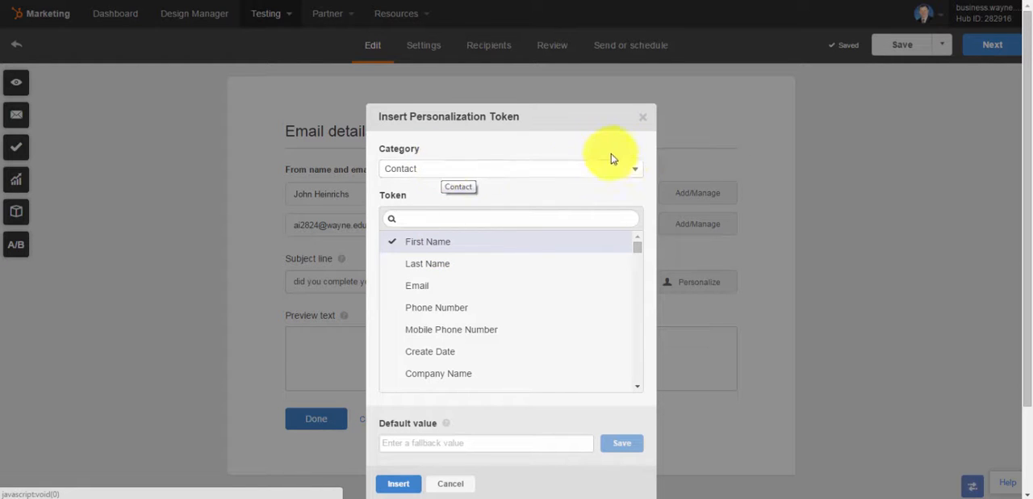
pyautogui.click(634, 169)
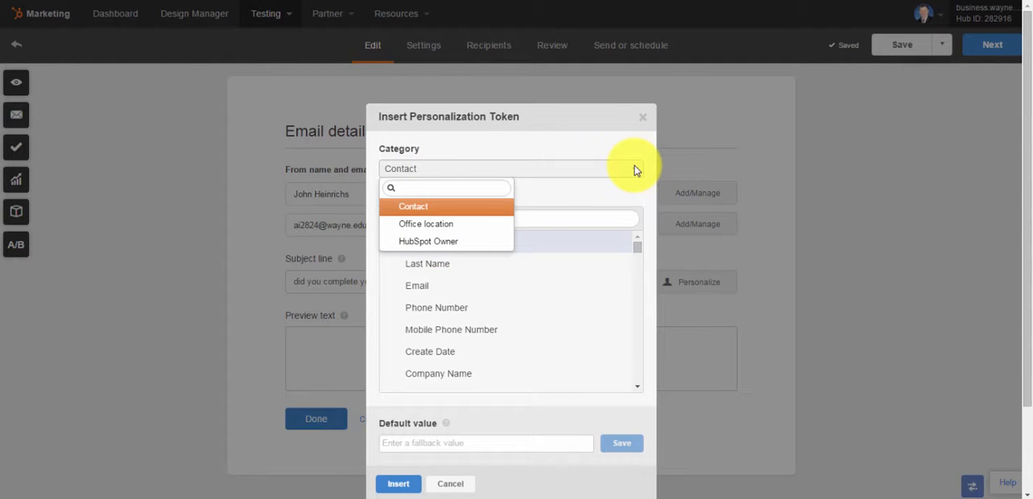
pyautogui.click(634, 169)
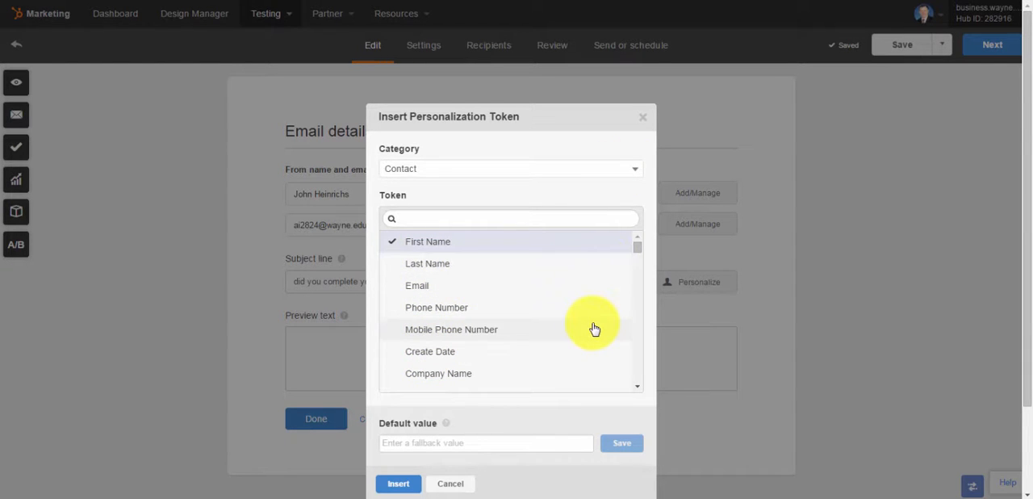
pyautogui.click(488, 443)
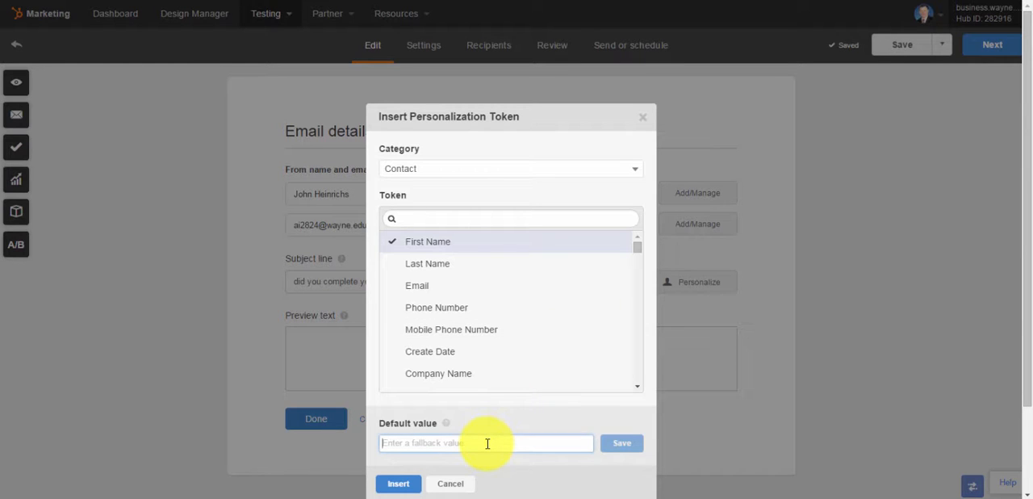
pyautogui.write('Hi')
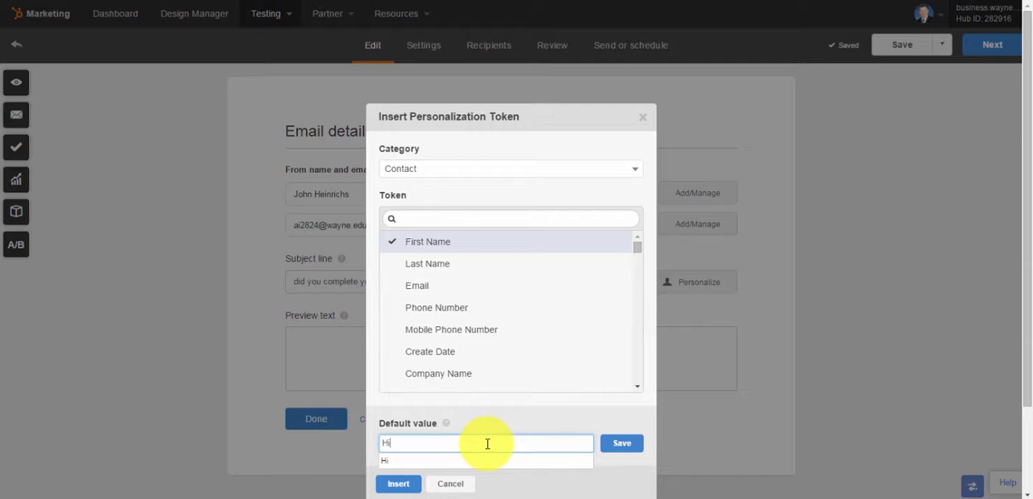
pyautogui.write(',')
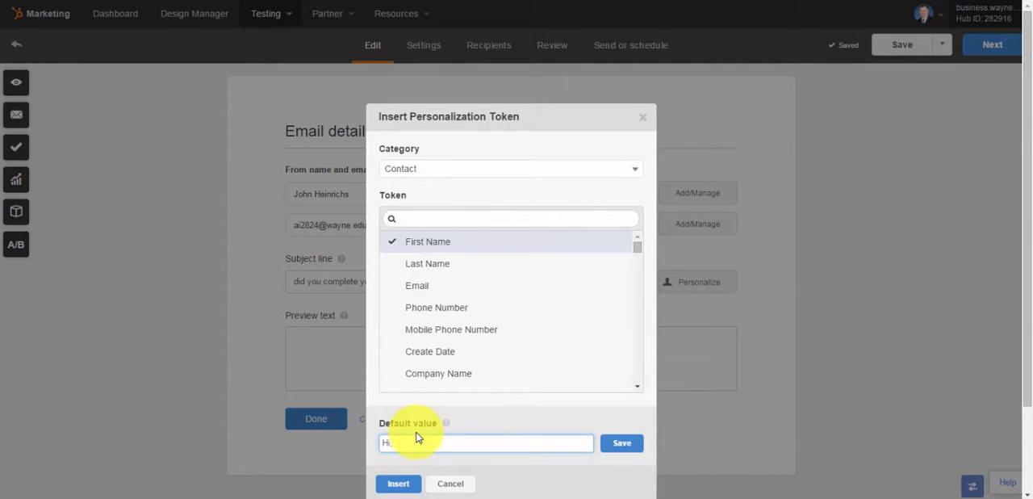
pyautogui.press('BackSpace')
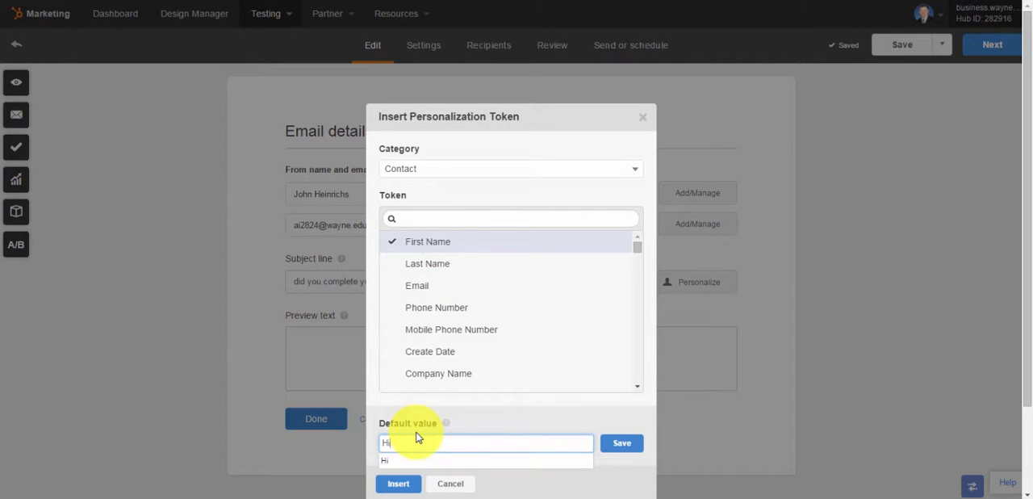
pyautogui.click(624, 449)
pyautogui.click(400, 485)
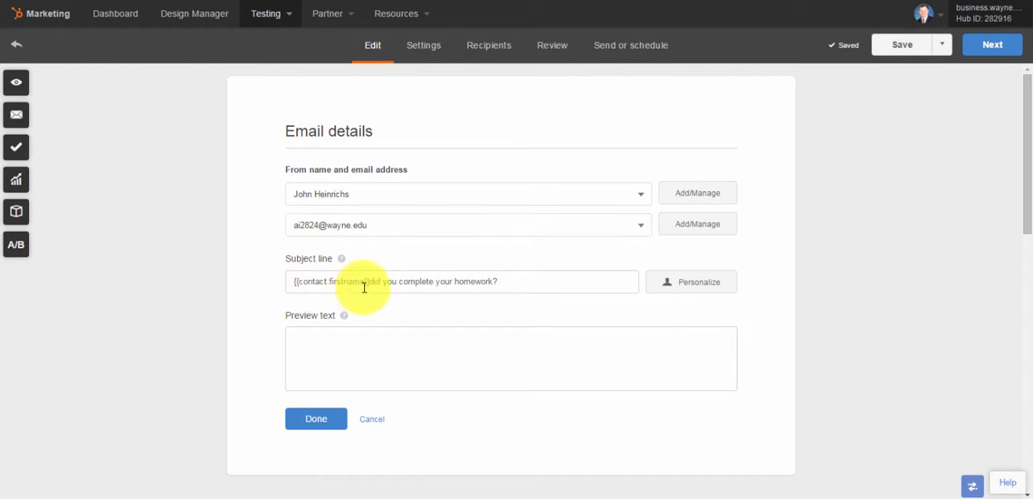
pyautogui.click(369, 284)
pyautogui.write(',')
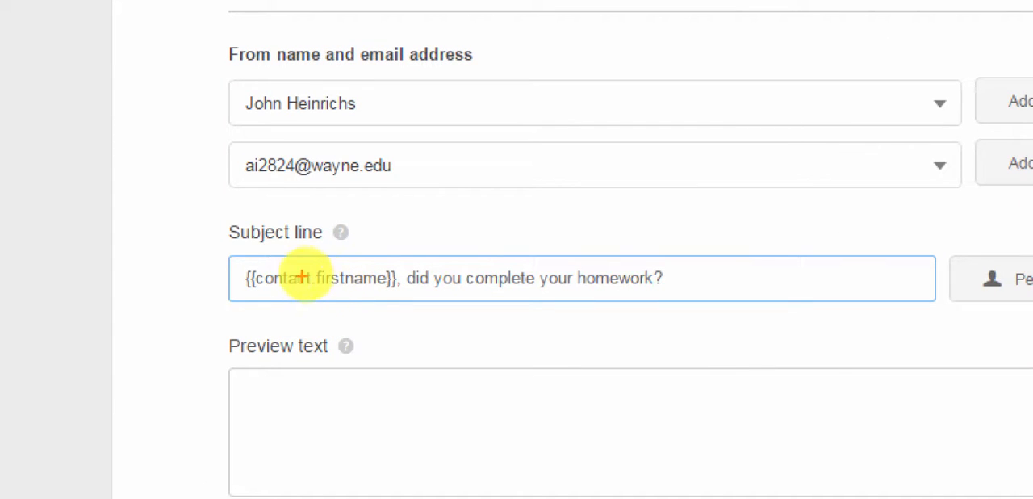
pyautogui.moveTo(257, 260)
pyautogui.mouseDown()
pyautogui.moveTo(242, 257)
pyautogui.moveTo(233, 282)
pyautogui.moveTo(242, 294)
pyautogui.moveTo(264, 296)
pyautogui.moveTo(260, 259)
pyautogui.mouseUp()
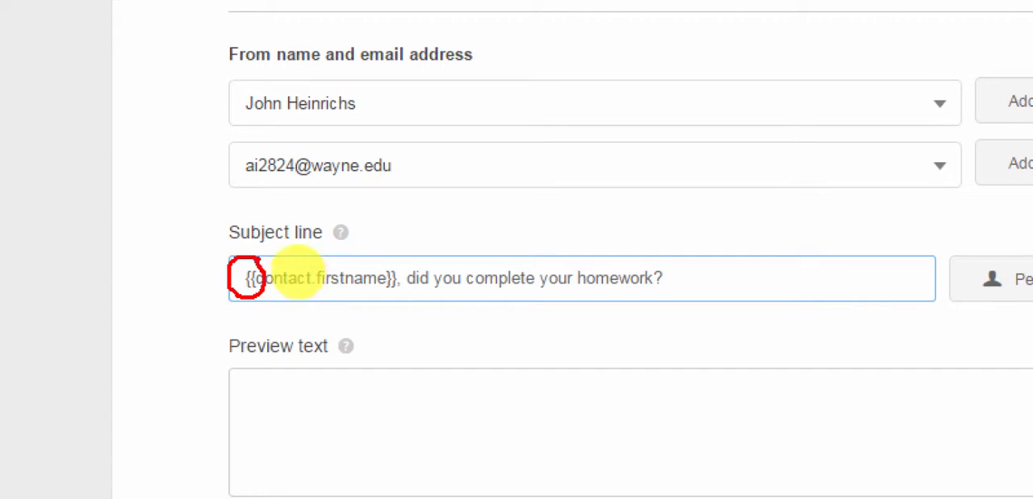
pyautogui.moveTo(401, 264)
pyautogui.mouseDown()
pyautogui.moveTo(379, 260)
pyautogui.moveTo(376, 293)
pyautogui.moveTo(398, 299)
pyautogui.moveTo(396, 260)
pyautogui.mouseUp()
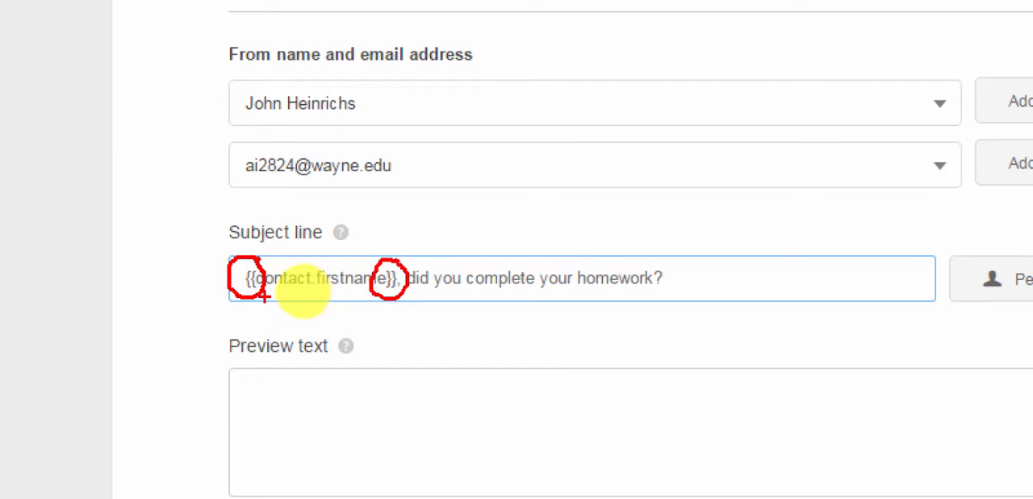
pyautogui.moveTo(268, 298)
pyautogui.mouseDown()
pyautogui.moveTo(299, 299)
pyautogui.moveTo(287, 334)
pyautogui.moveTo(283, 307)
pyautogui.moveTo(289, 318)
pyautogui.mouseUp()
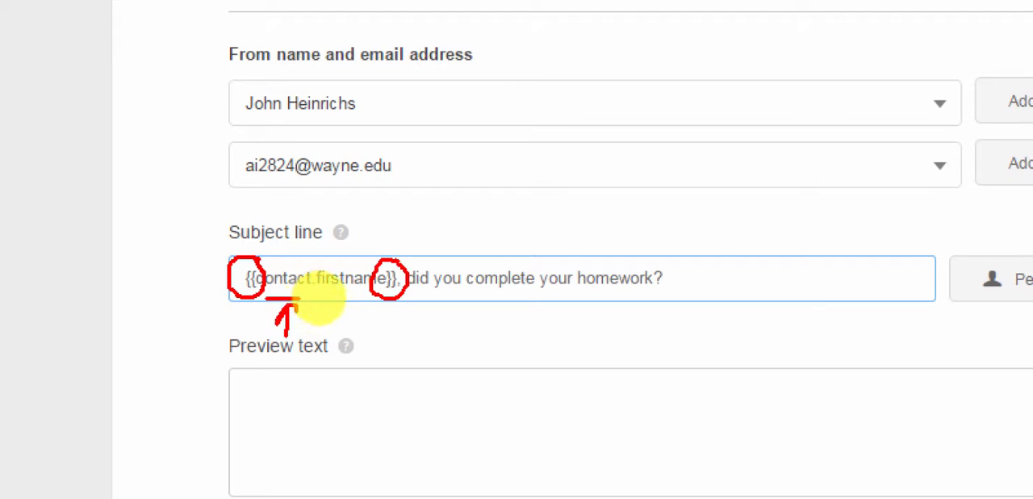
pyautogui.moveTo(328, 289)
pyautogui.mouseDown()
pyautogui.moveTo(370, 290)
pyautogui.moveTo(357, 341)
pyautogui.mouseUp()
pyautogui.moveTo(359, 297)
pyautogui.mouseDown()
pyautogui.moveTo(348, 312)
pyautogui.moveTo(369, 311)
pyautogui.mouseUp()
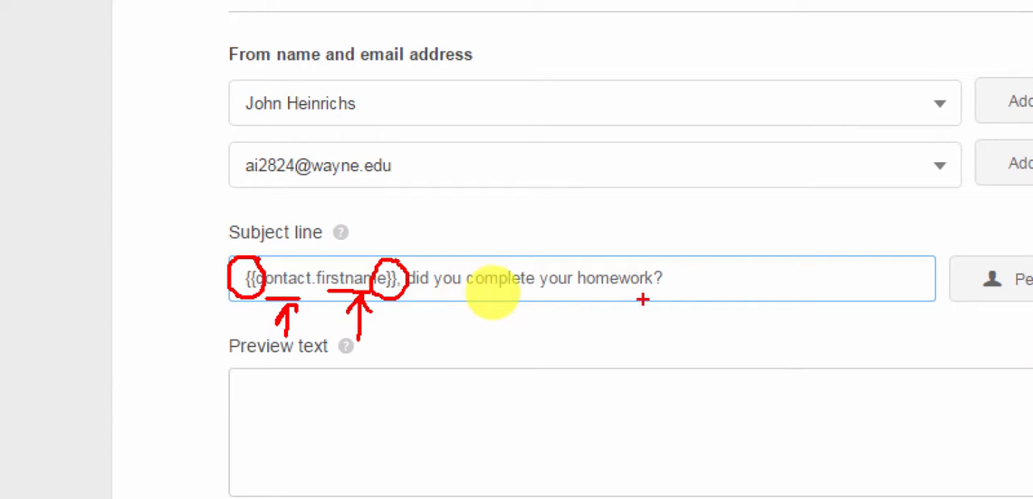
pyautogui.press('Escape')
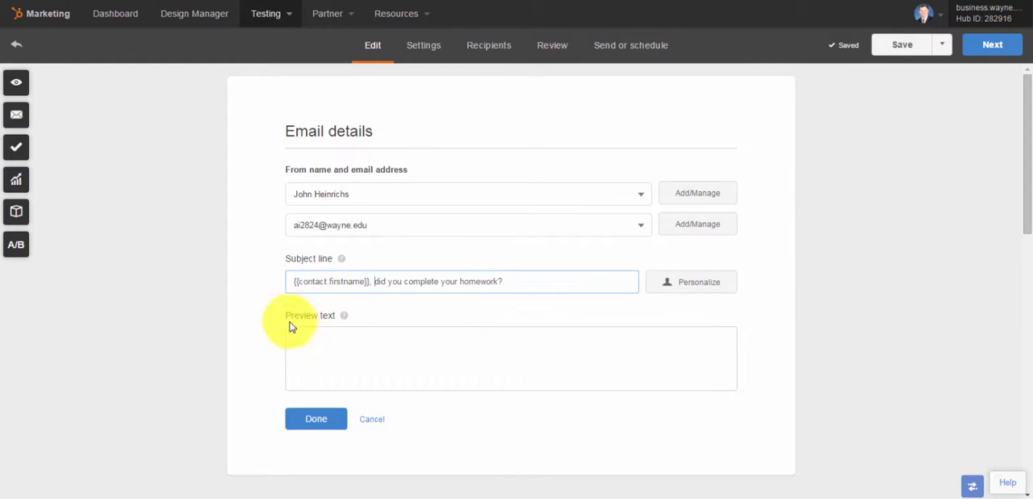
pyautogui.moveTo(342, 319)
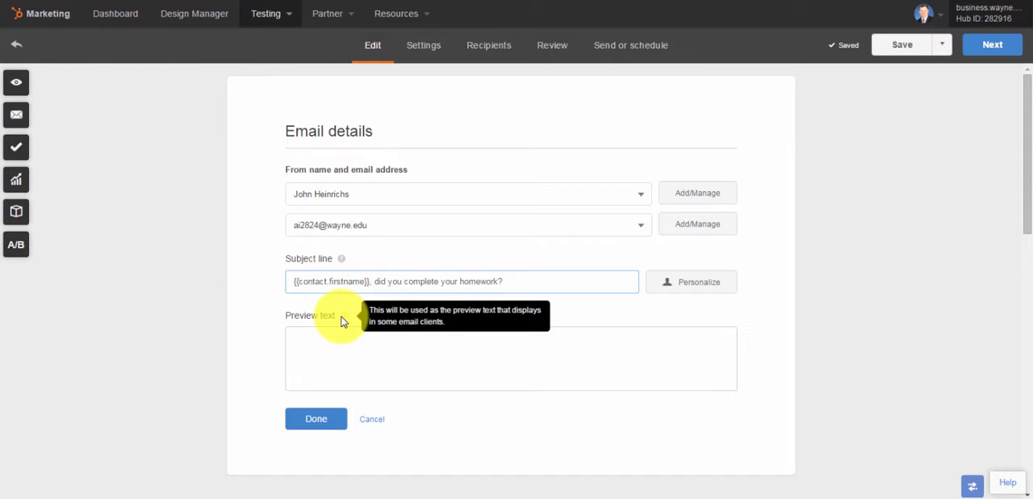
# Enter "Checking to see if you need help with your ISM Website Development homework projects" as the preview text and finish editing the email details
pyautogui.click(328, 338)
pyautogui.write('C')
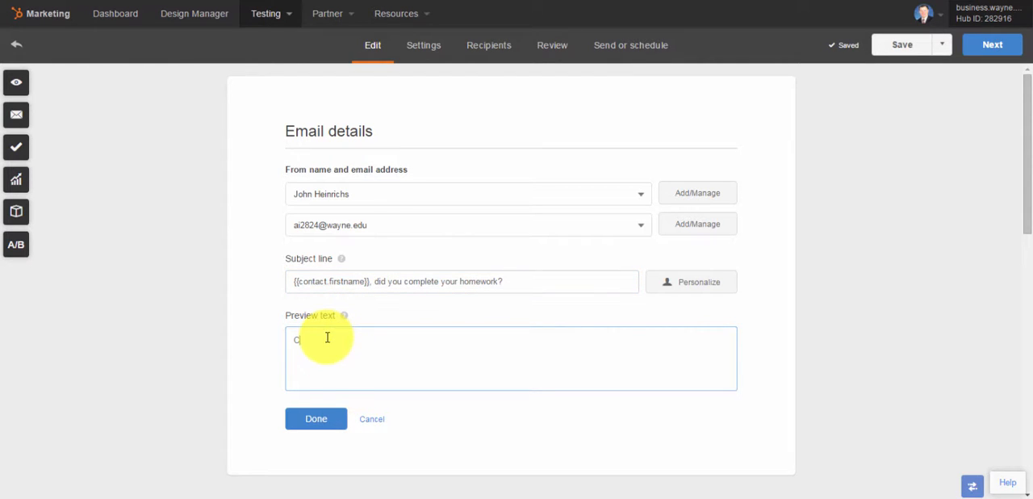
pyautogui.write('hecking t')
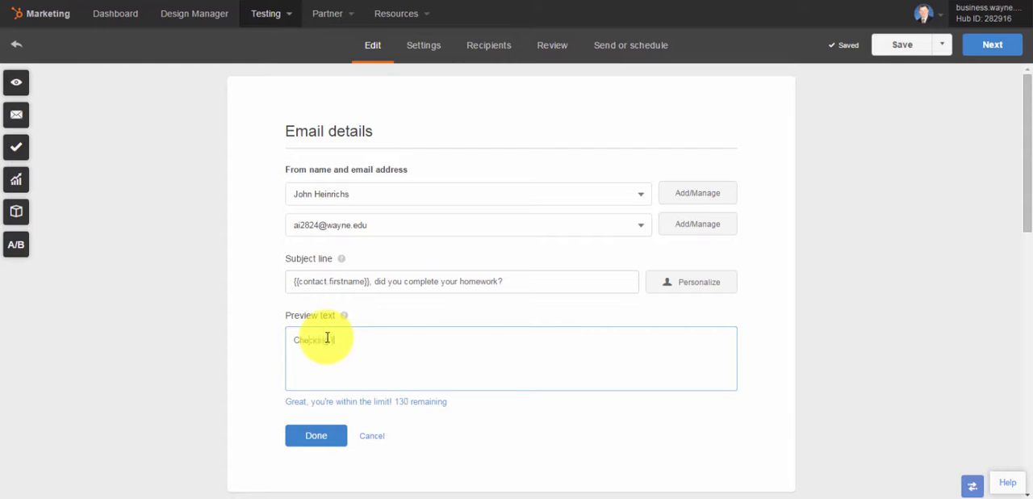
pyautogui.write('o see if you need help with your ')
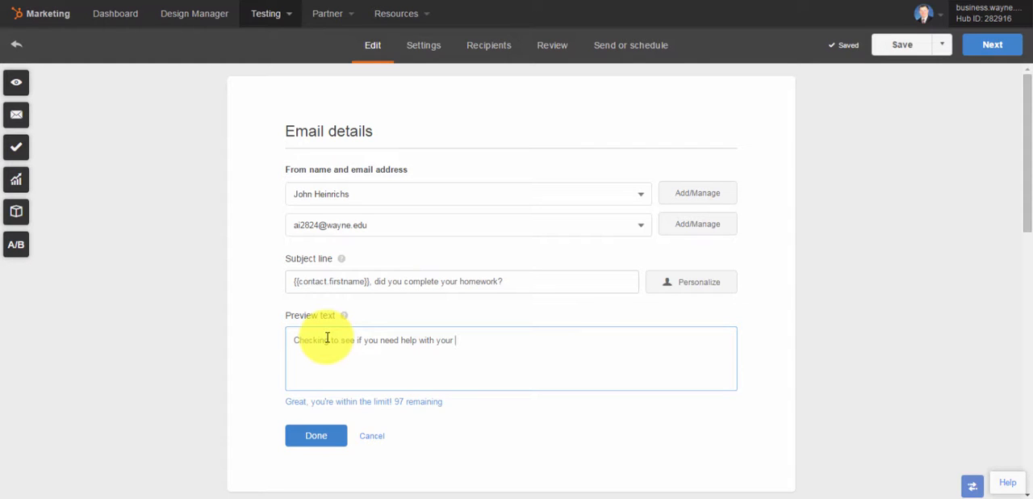
pyautogui.write('ISM Website Development ho')
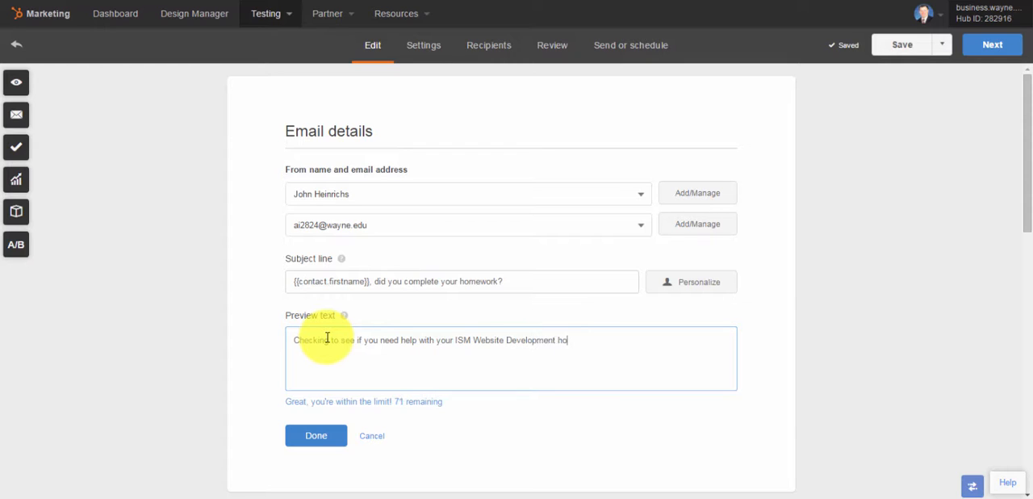
pyautogui.write('mework projects')
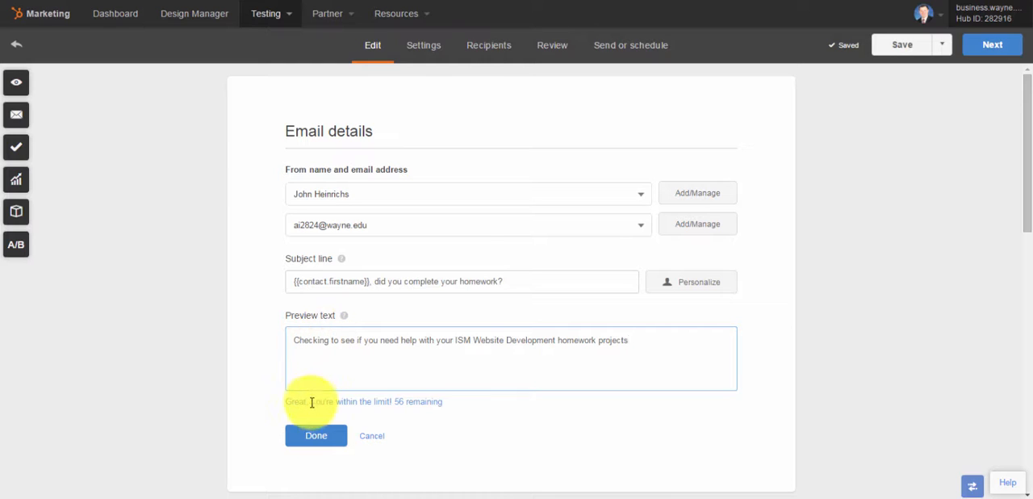
pyautogui.click(316, 435)
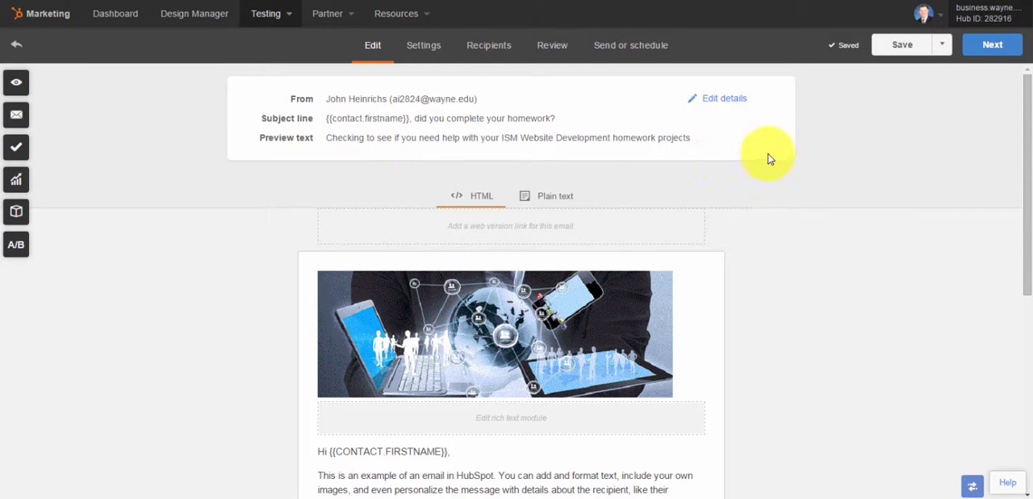
# Enable the shareable web version of the email and open its web version settings
pyautogui.moveTo(1024, 185); pyautogui.dragTo(1028, 251)
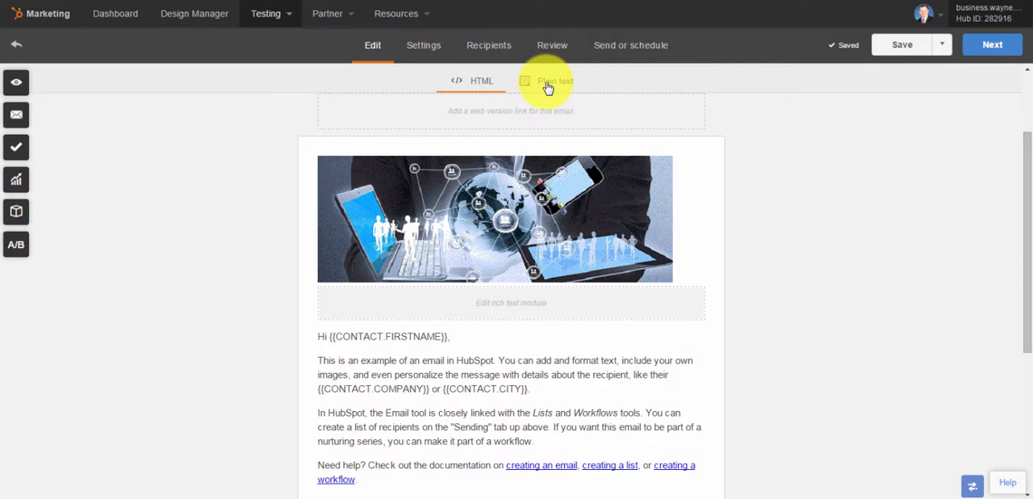
pyautogui.click(513, 117)
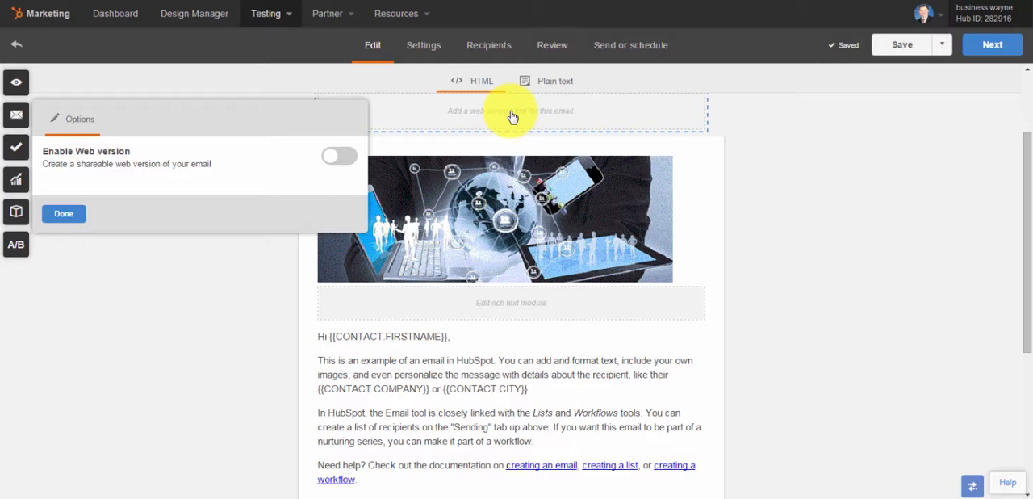
pyautogui.click(342, 156)
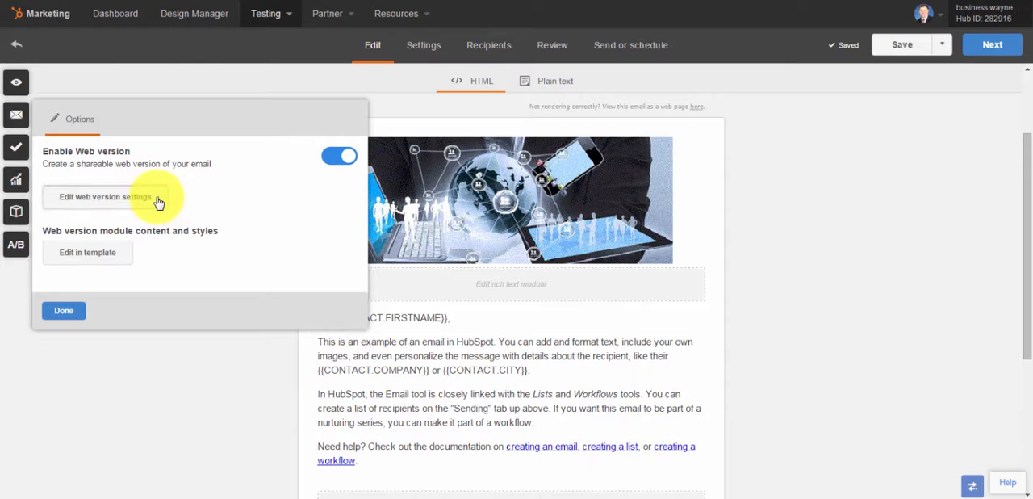
pyautogui.click(105, 197)
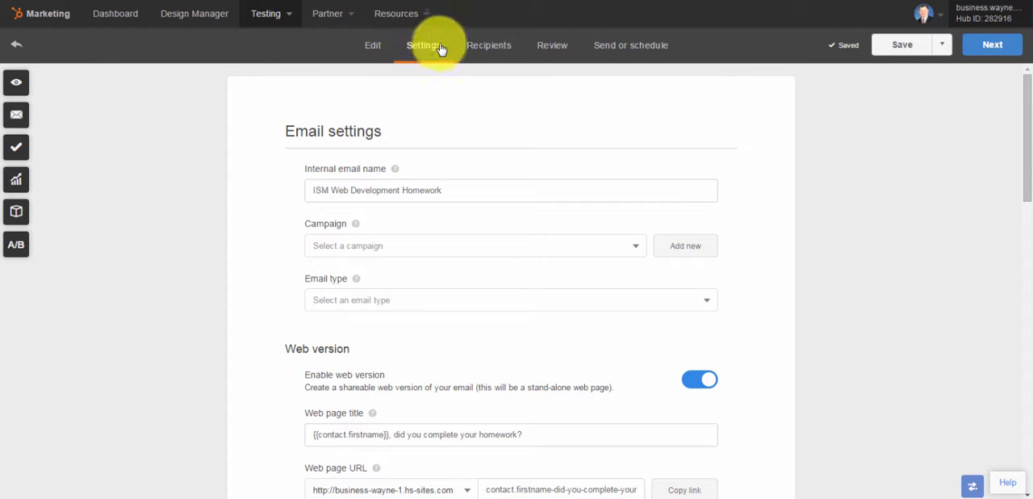
# Change the web page title to "Did you complete your homework?", removing the contact first name token
pyautogui.click(383, 249)
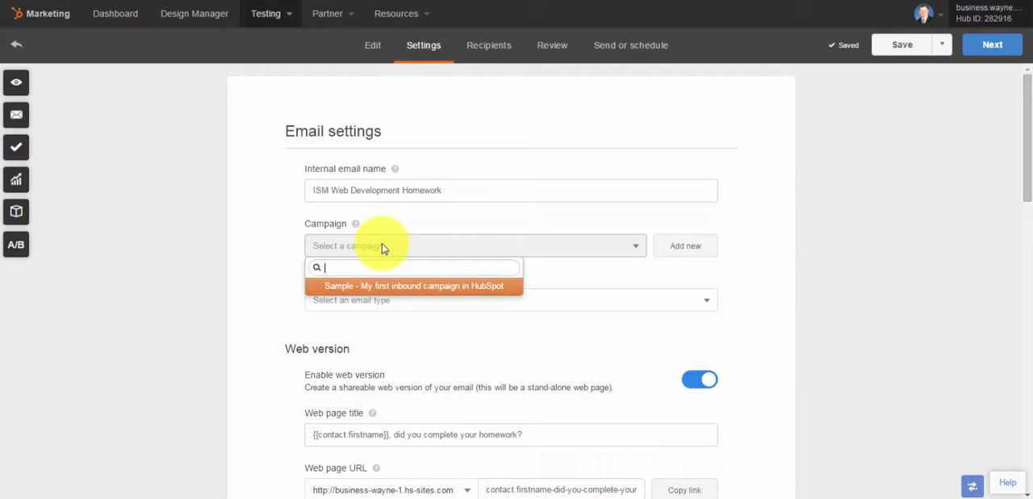
pyautogui.click(383, 248)
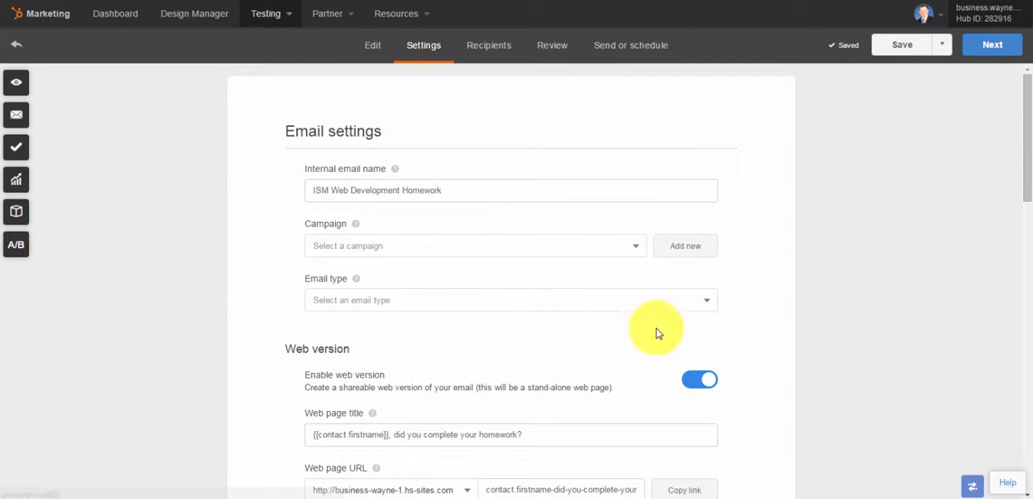
pyautogui.moveTo(1025, 190); pyautogui.dragTo(1022, 261)
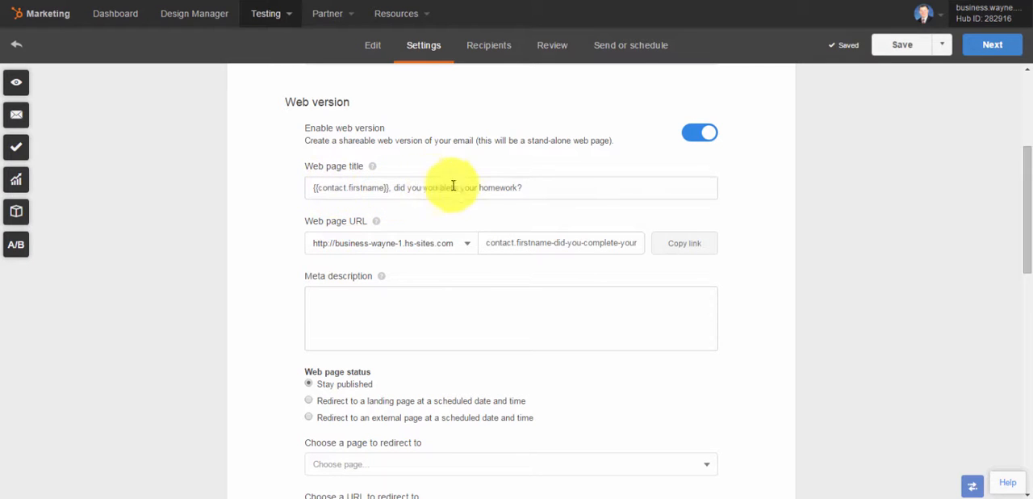
pyautogui.moveTo(392, 186); pyautogui.dragTo(290, 187)
pyautogui.press('BackSpace')
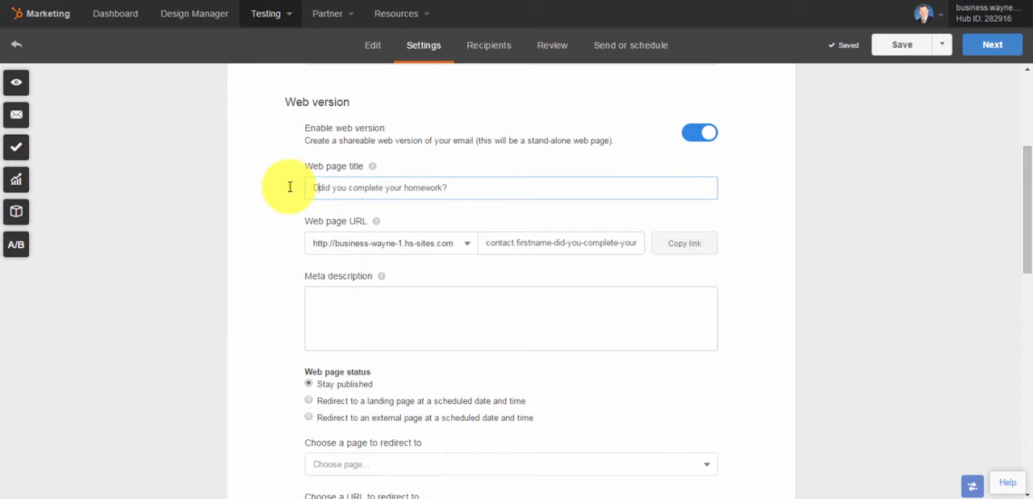
pyautogui.press('Delete')
pyautogui.write('D')
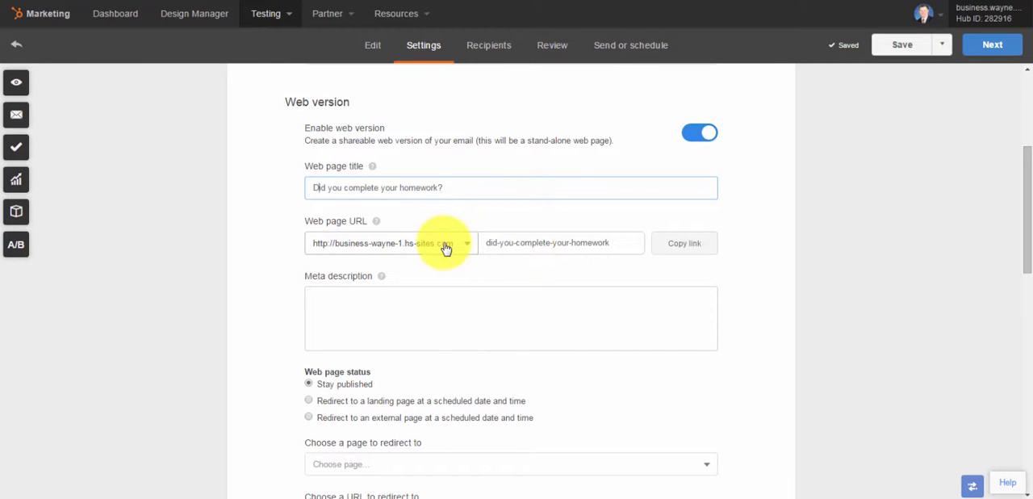
# Enter "This is an email to offer help to students to complete their website development homework?" as the web version's meta description
pyautogui.click(407, 299)
pyautogui.write('This i')
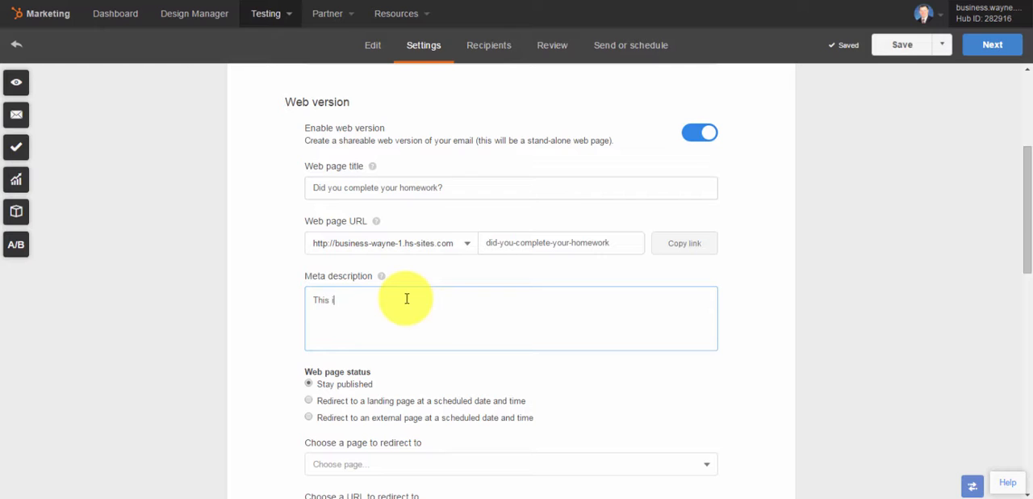
pyautogui.write('s an email to offer lelp to students to com')
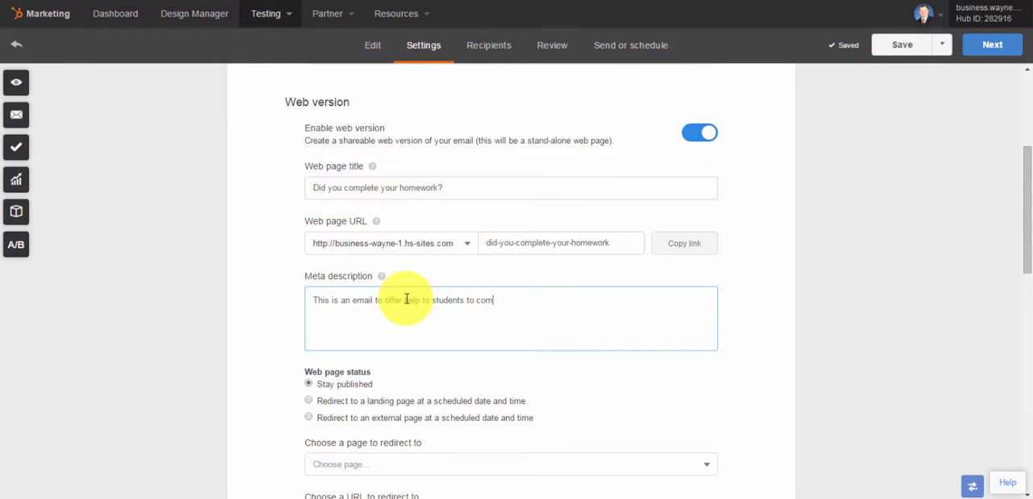
pyautogui.write('plete their website development ho')
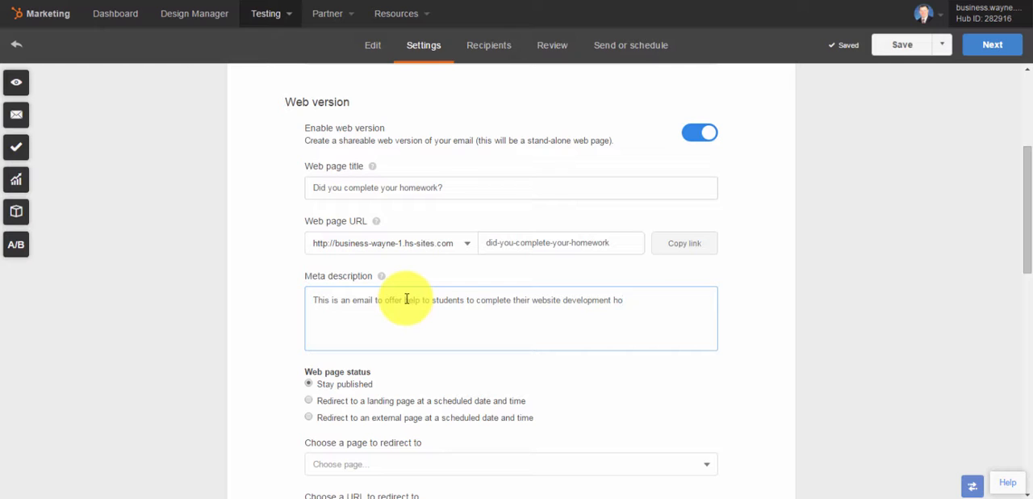
pyautogui.write('mework?')
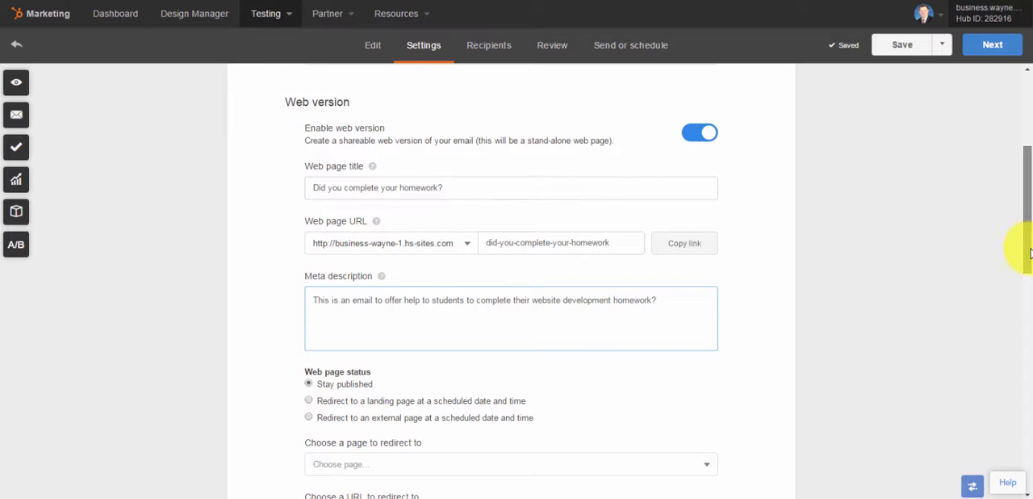
# Review the web page status, redirect and template settings, and check the default office location details used in the footer
pyautogui.moveTo(1028, 253); pyautogui.dragTo(1026, 300)
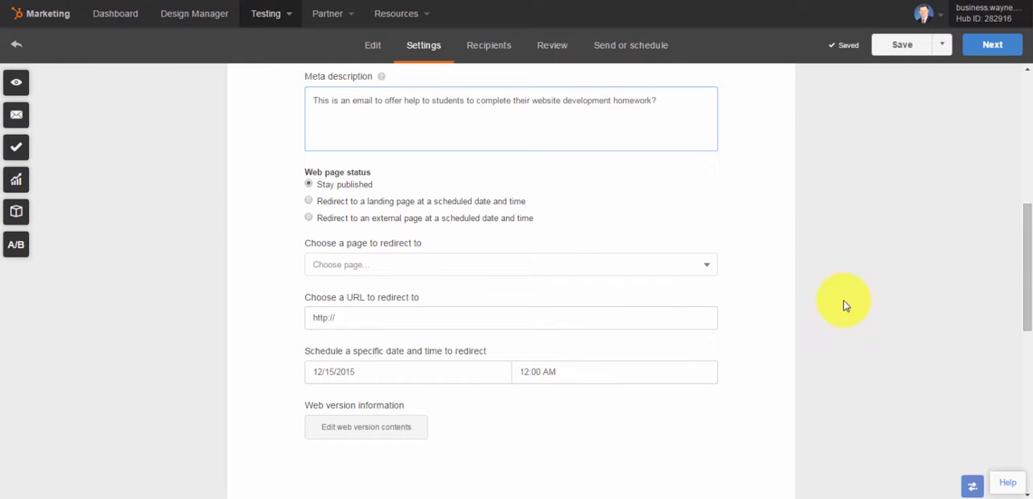
pyautogui.moveTo(1030, 248); pyautogui.dragTo(1001, 432)
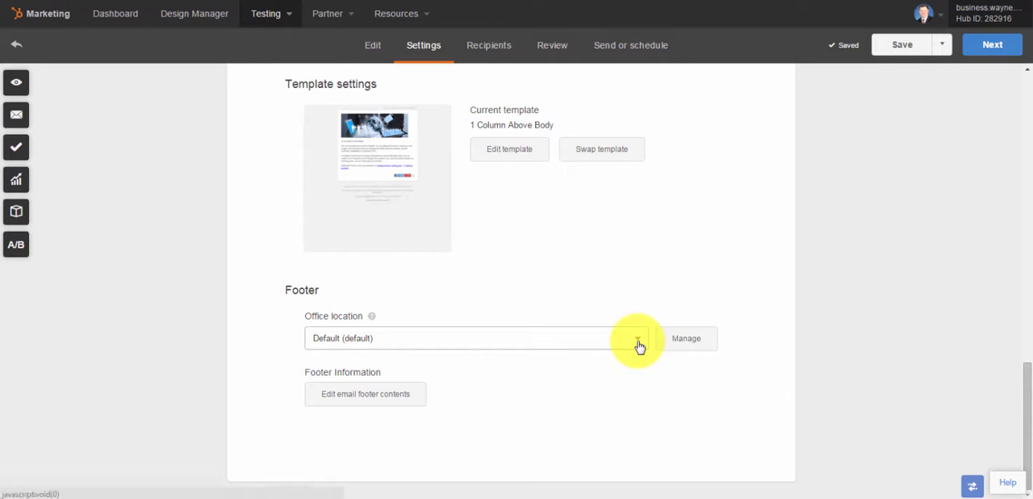
pyautogui.click(584, 348)
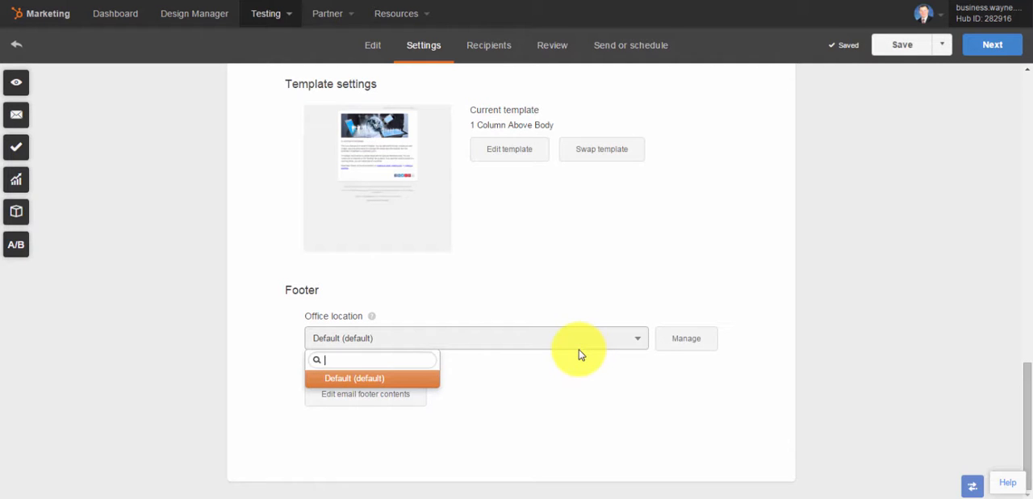
pyautogui.click(692, 339)
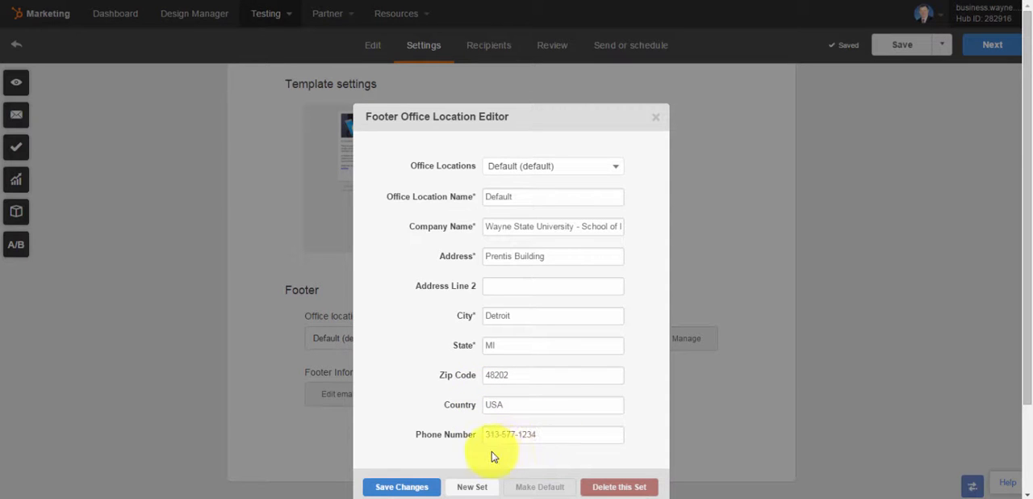
pyautogui.click(656, 117)
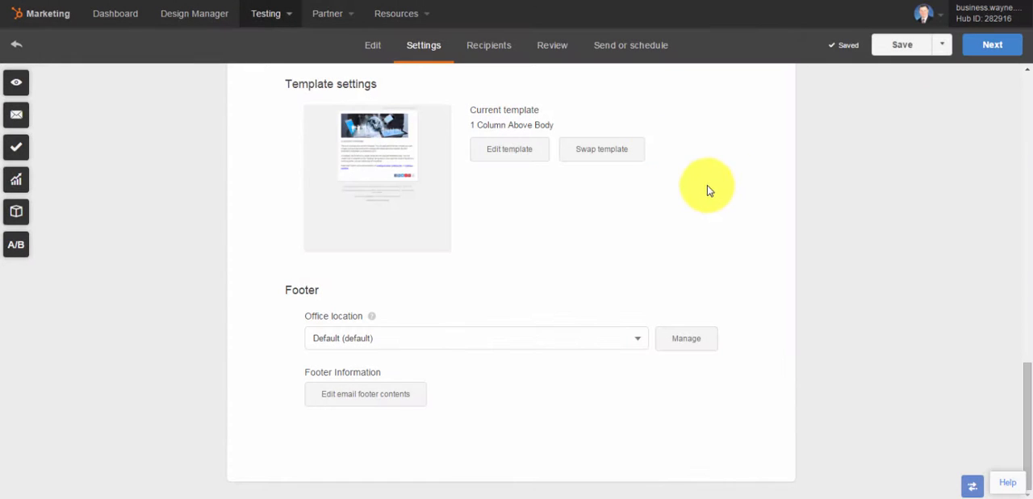
# Return to editing the email content and close the web version options
pyautogui.click(373, 47)
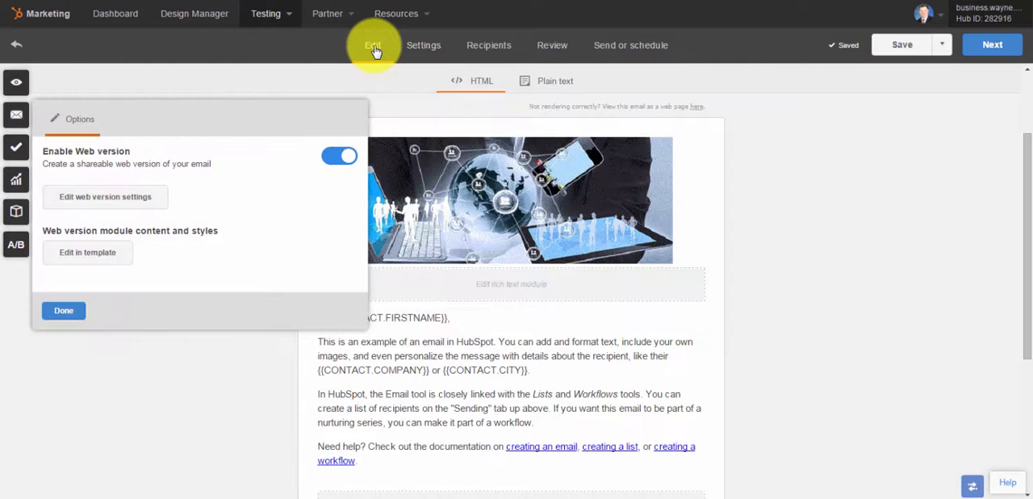
pyautogui.click(65, 311)
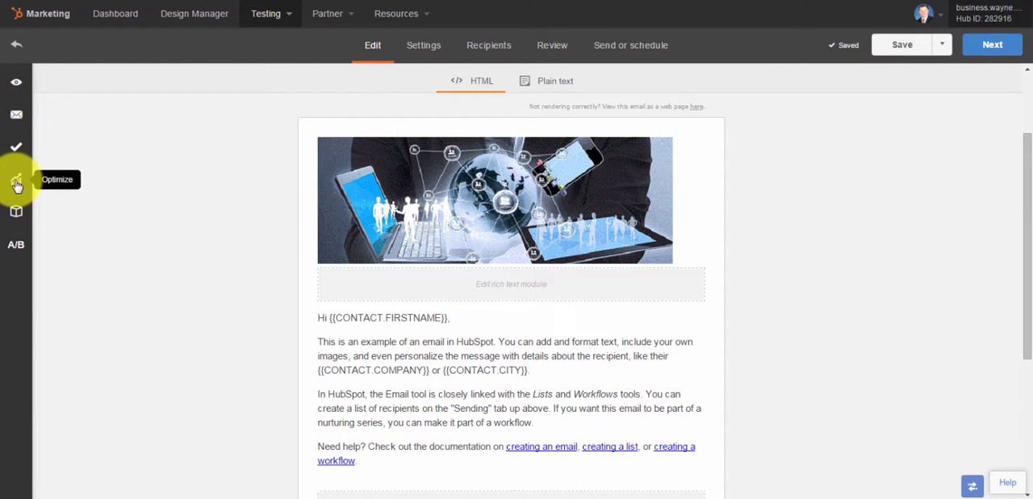
pyautogui.click(17, 213)
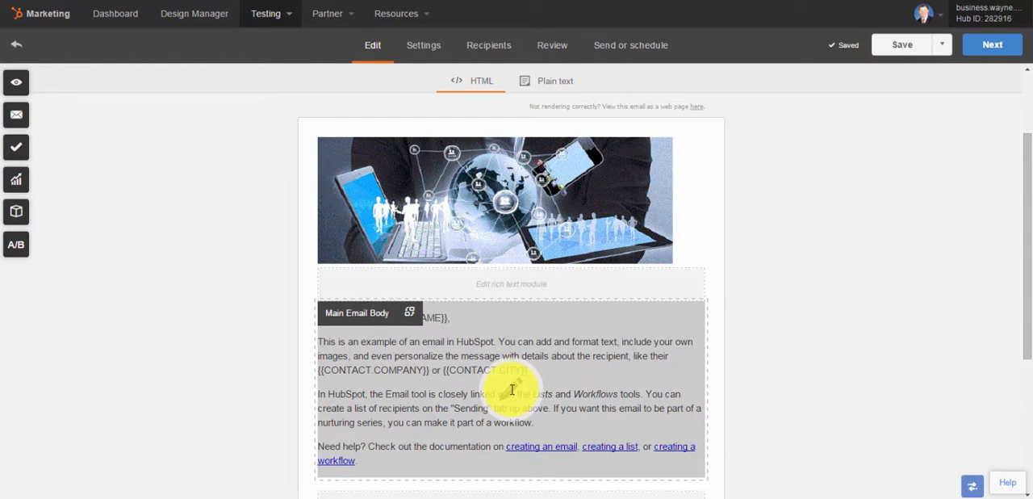
pyautogui.click(410, 315)
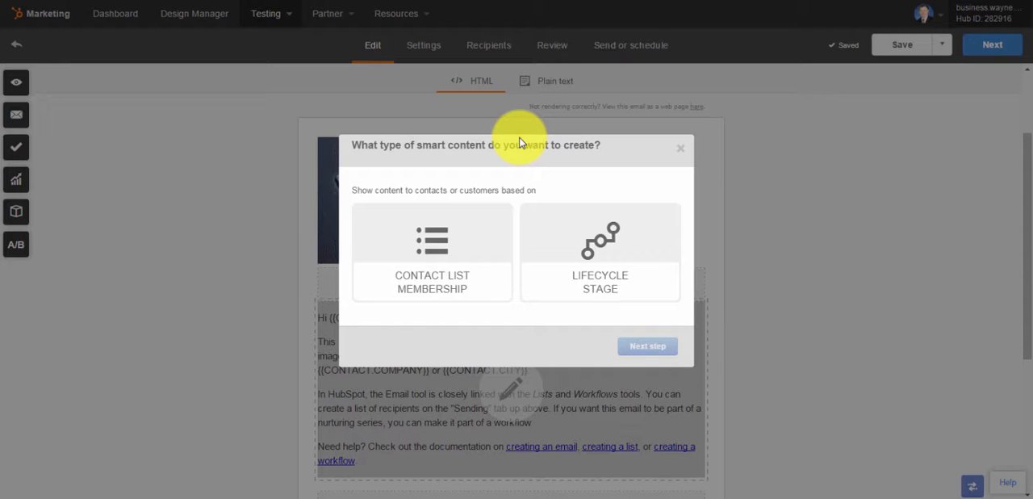
pyautogui.click(581, 239)
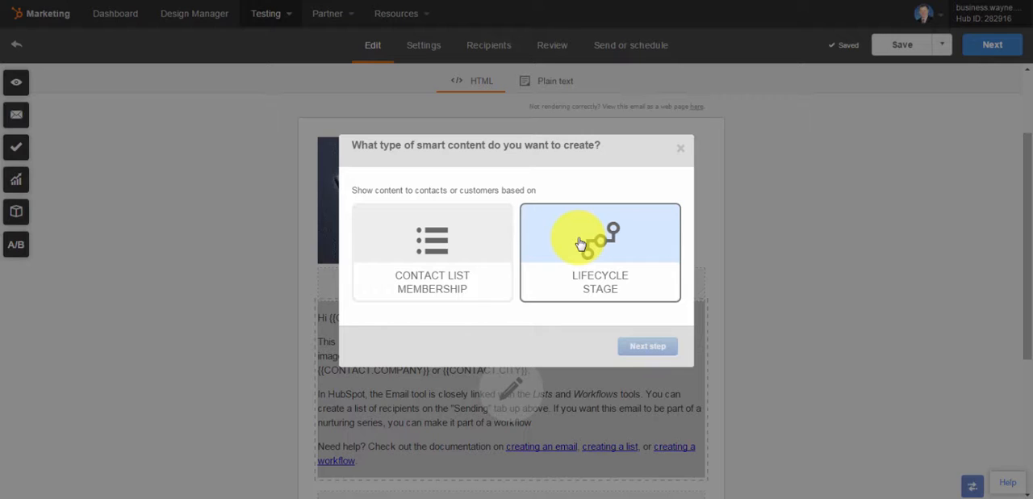
pyautogui.click(494, 254)
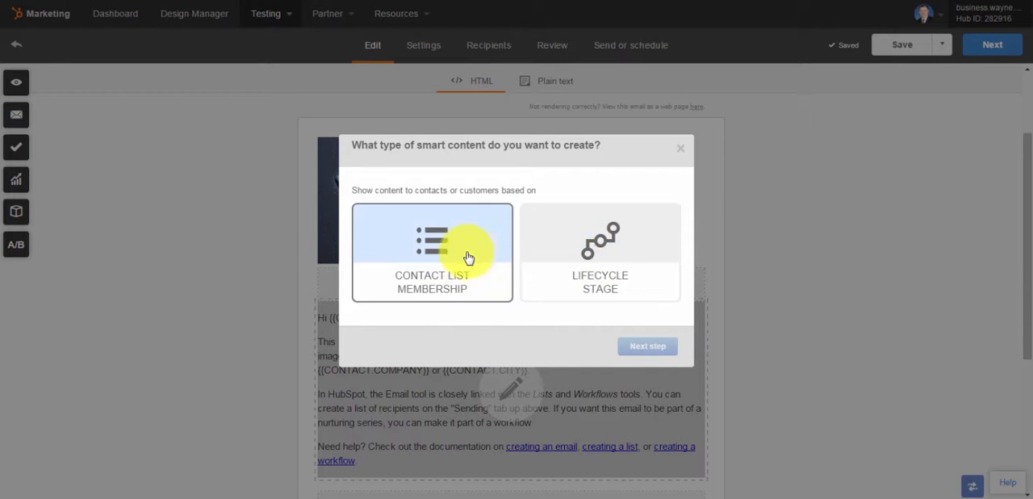
pyautogui.click(682, 153)
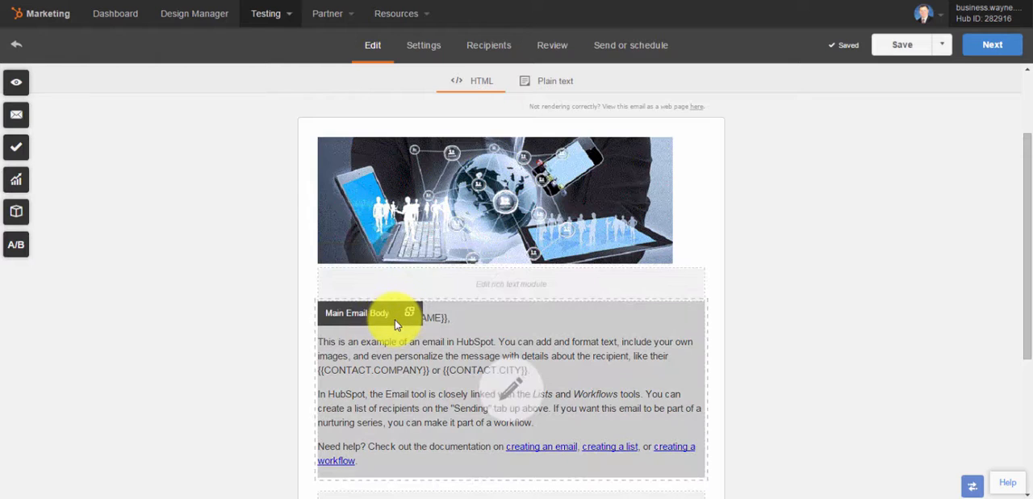
# Open the Main Email Body module's text for editing
pyautogui.click(511, 387)
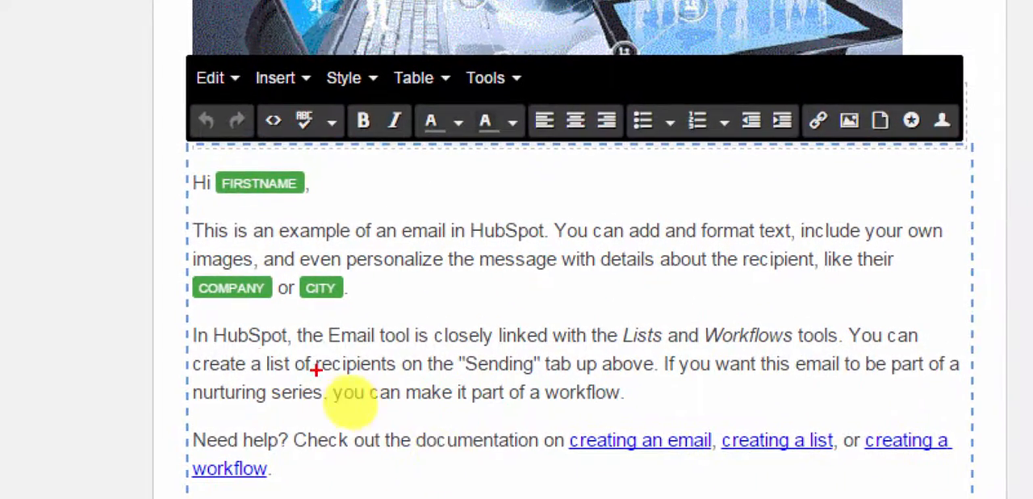
pyautogui.moveTo(215, 205); pyautogui.dragTo(292, 206)
pyautogui.moveTo(194, 306); pyautogui.dragTo(353, 306)
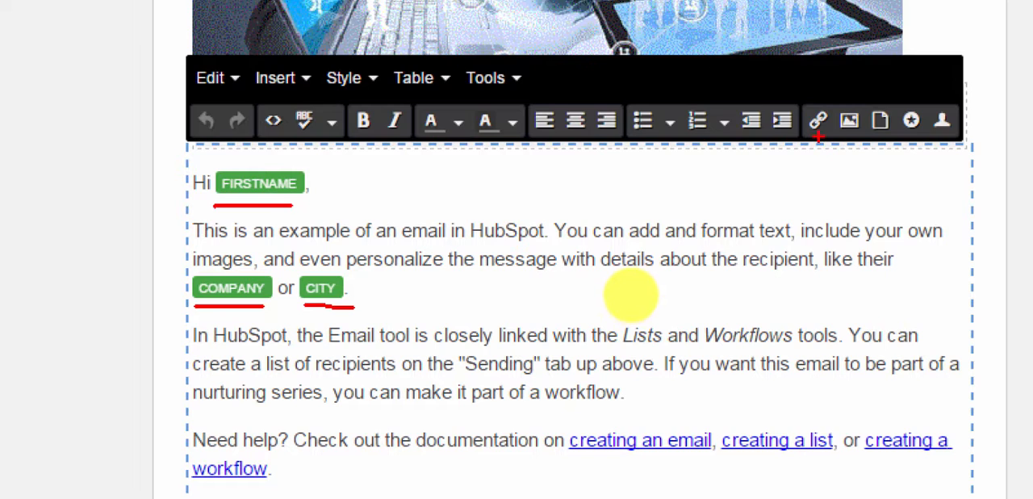
pyautogui.moveTo(819, 137); pyautogui.dragTo(801, 428)
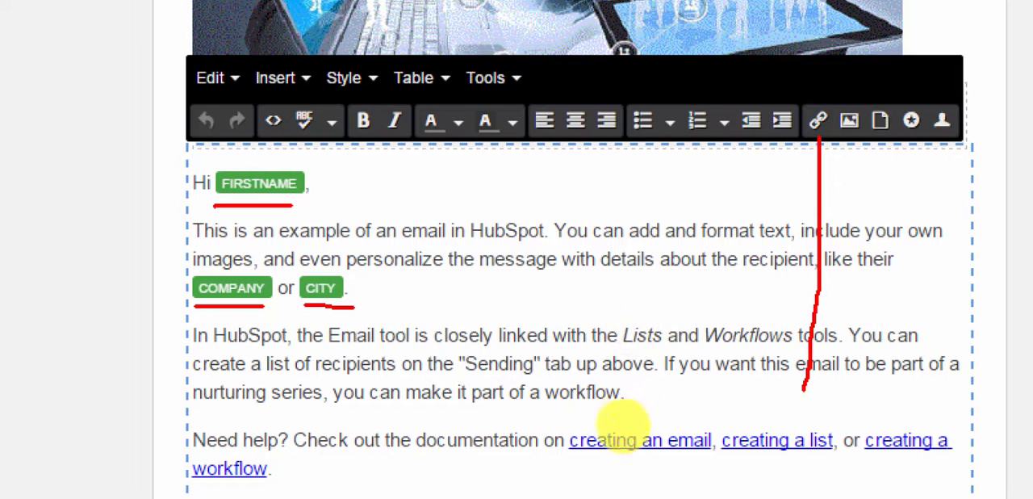
pyautogui.moveTo(818, 144)
pyautogui.mouseDown()
pyautogui.moveTo(796, 171)
pyautogui.moveTo(838, 166)
pyautogui.moveTo(902, 200)
pyautogui.mouseUp()
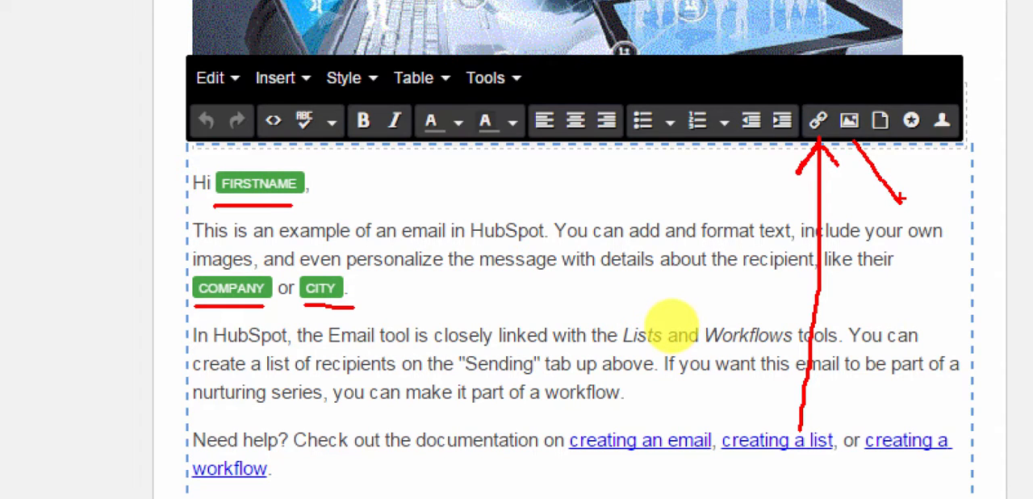
pyautogui.moveTo(947, 135)
pyautogui.mouseDown()
pyautogui.moveTo(947, 183)
pyautogui.moveTo(523, 219)
pyautogui.moveTo(311, 181)
pyautogui.mouseUp()
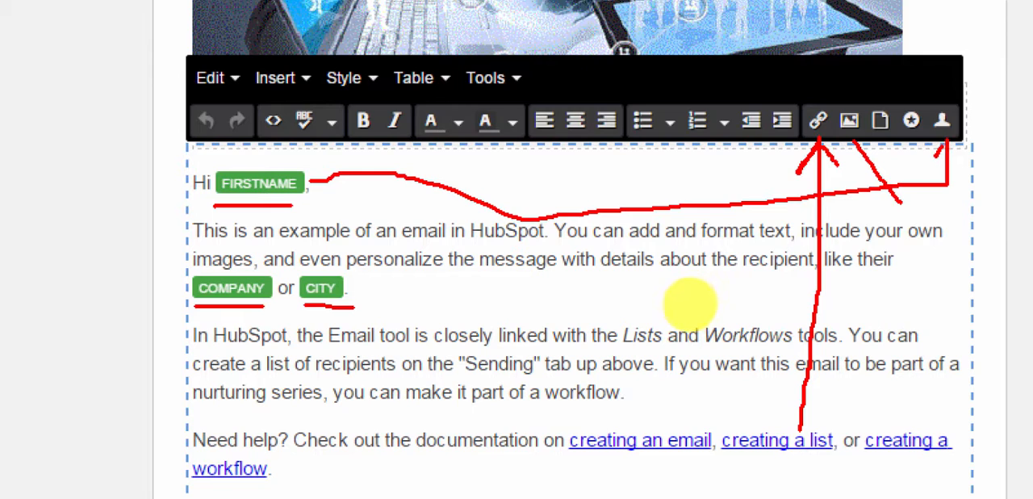
pyautogui.moveTo(936, 155)
pyautogui.mouseDown()
pyautogui.moveTo(947, 141)
pyautogui.moveTo(966, 154)
pyautogui.mouseUp()
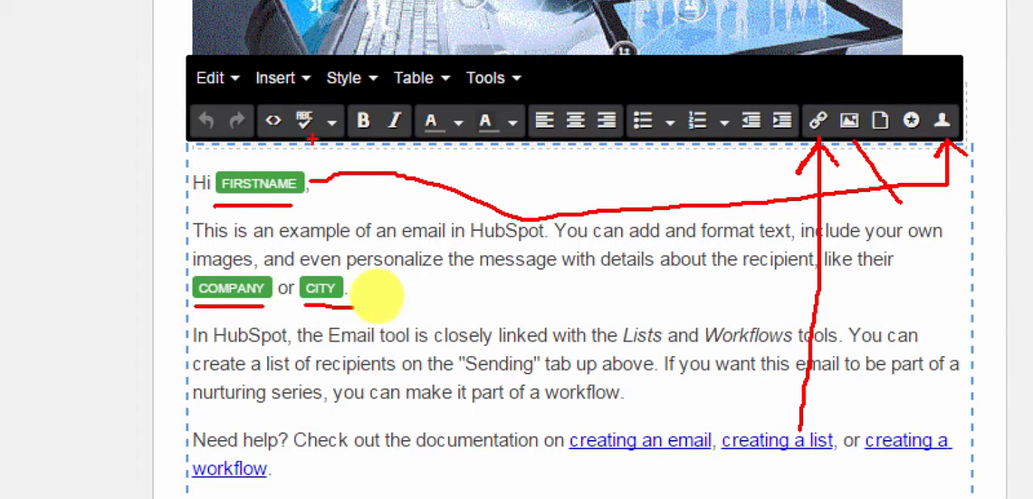
pyautogui.moveTo(295, 139); pyautogui.dragTo(614, 138)
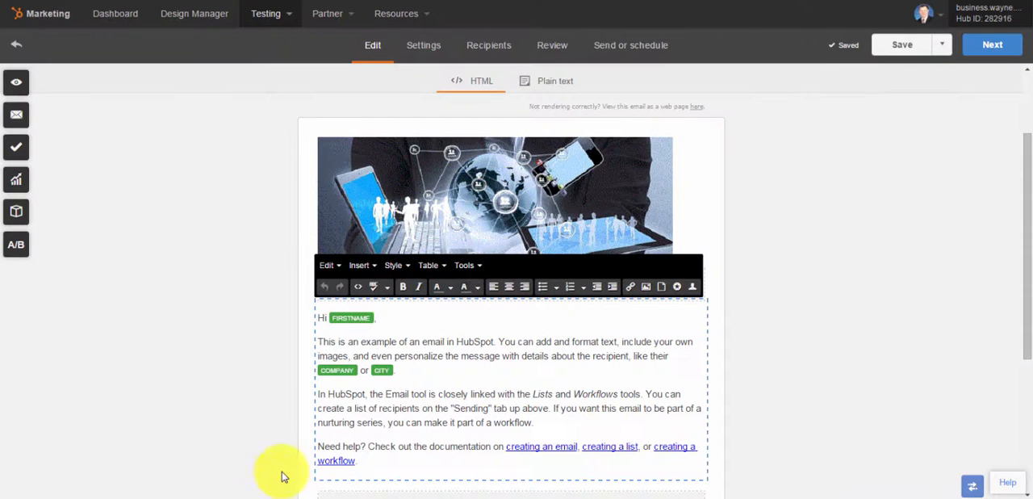
pyautogui.click(267, 480)
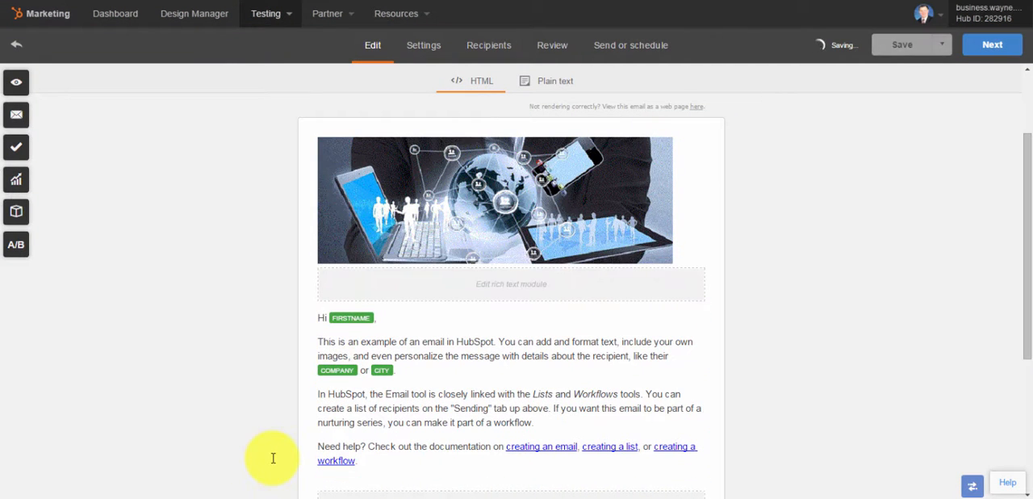
pyautogui.moveTo(273, 457); pyautogui.dragTo(404, 390)
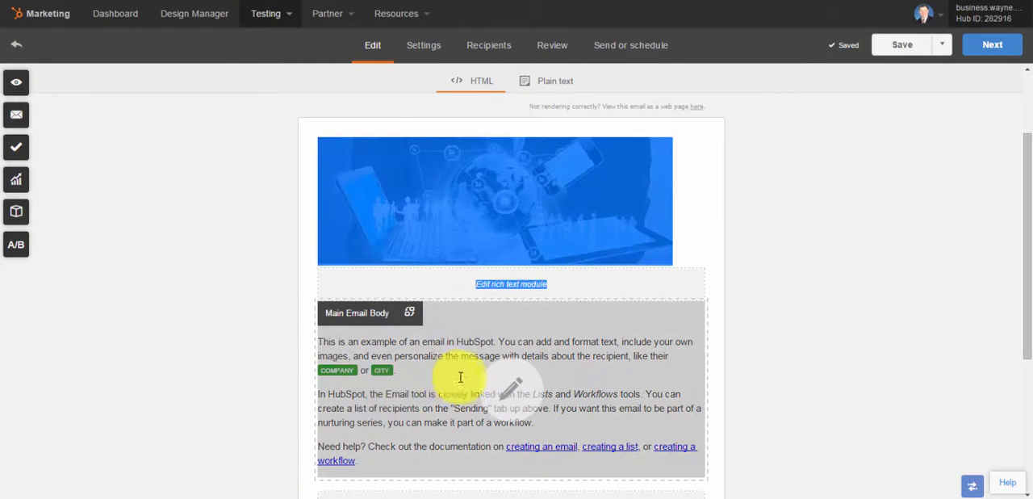
# Reopen the Main Email Body text for editing and examine the available editing, insertion, styling, table and spellcheck options
pyautogui.click(504, 389)
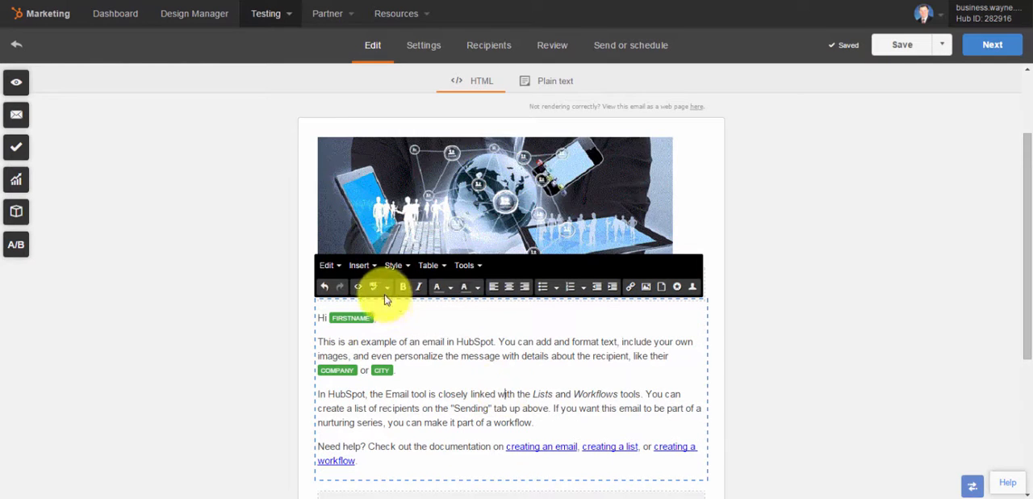
pyautogui.click(340, 272)
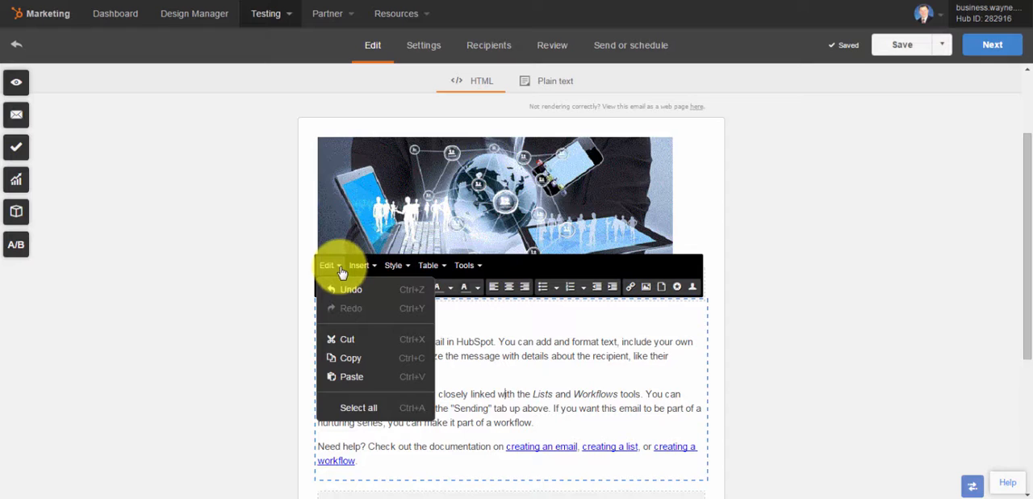
pyautogui.moveTo(359, 268)
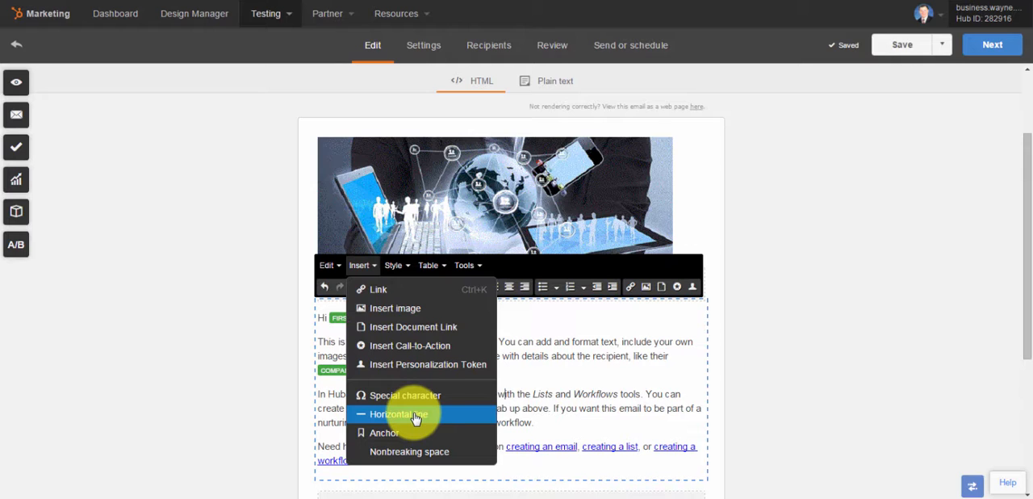
pyautogui.click(409, 270)
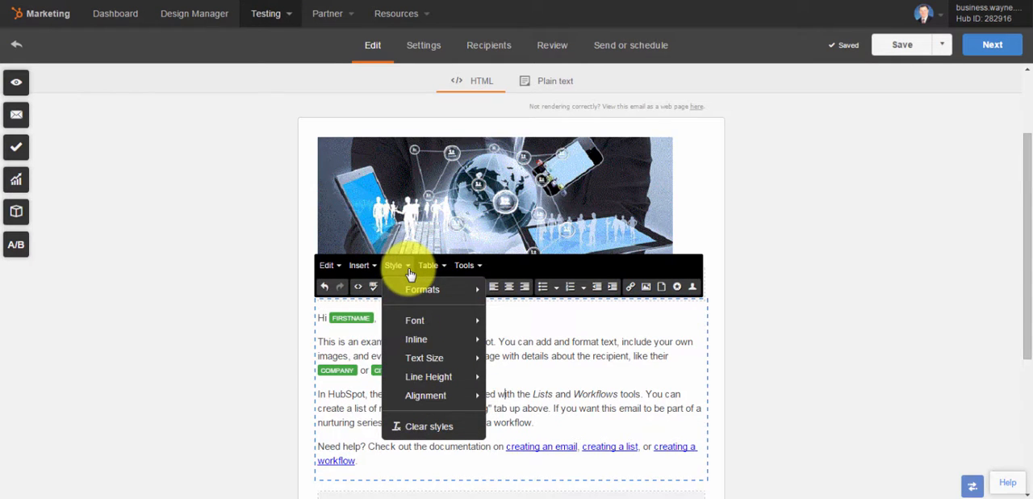
pyautogui.moveTo(413, 326)
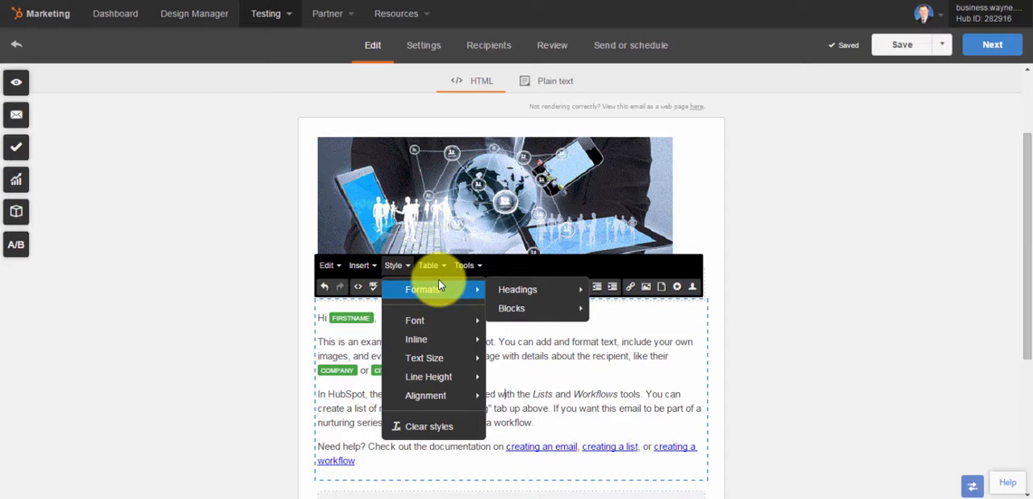
pyautogui.moveTo(529, 290)
pyautogui.moveTo(527, 308)
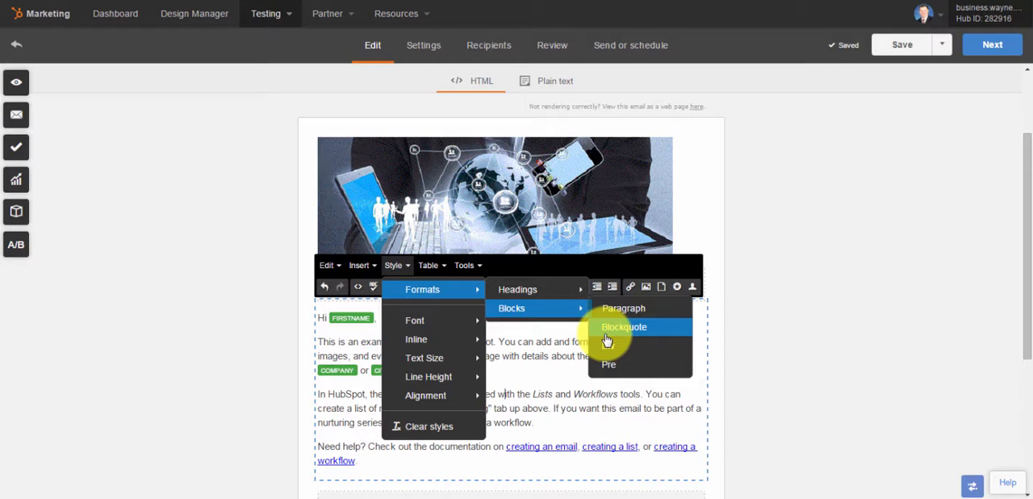
pyautogui.moveTo(440, 343)
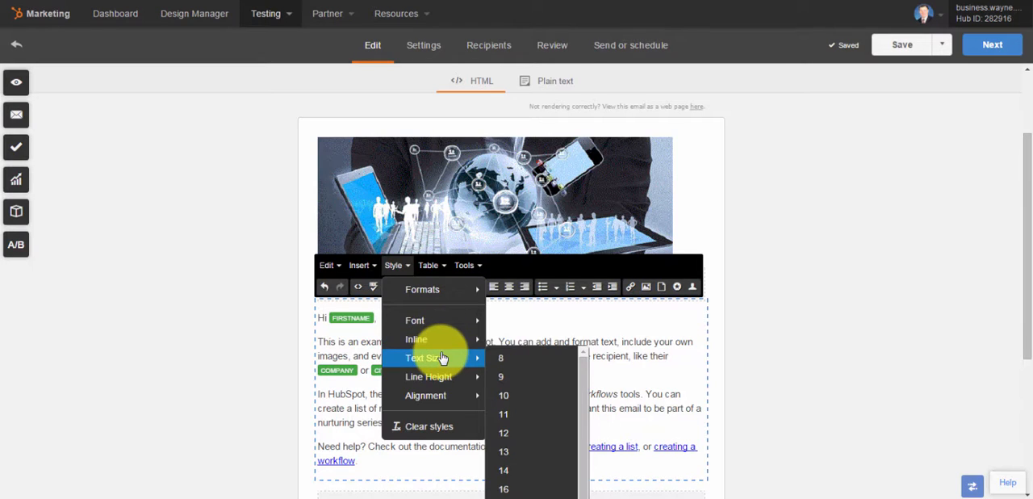
pyautogui.moveTo(441, 379)
pyautogui.moveTo(438, 401)
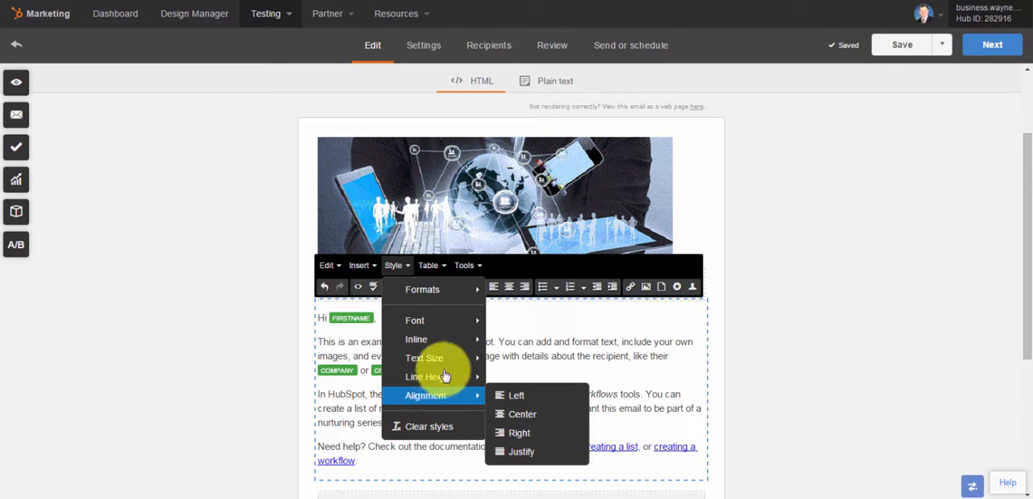
pyautogui.moveTo(433, 264)
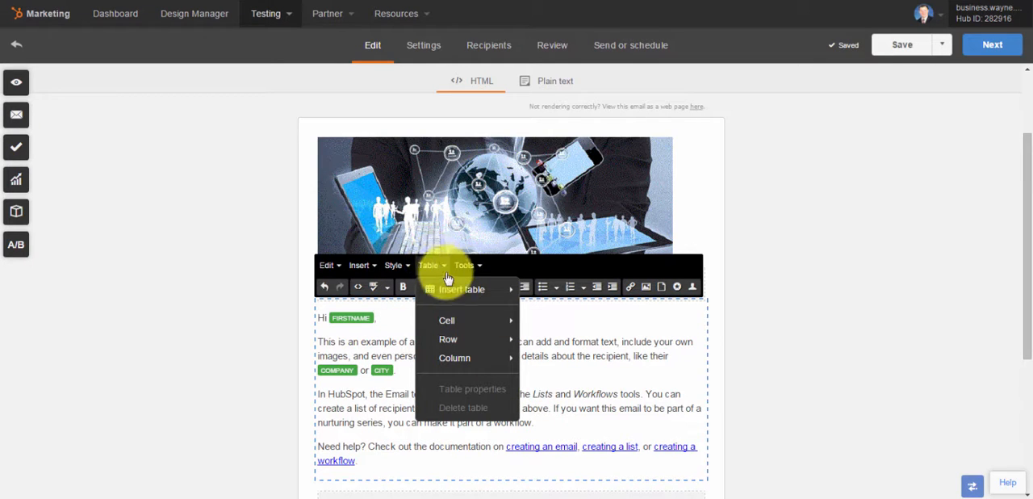
pyautogui.moveTo(449, 297)
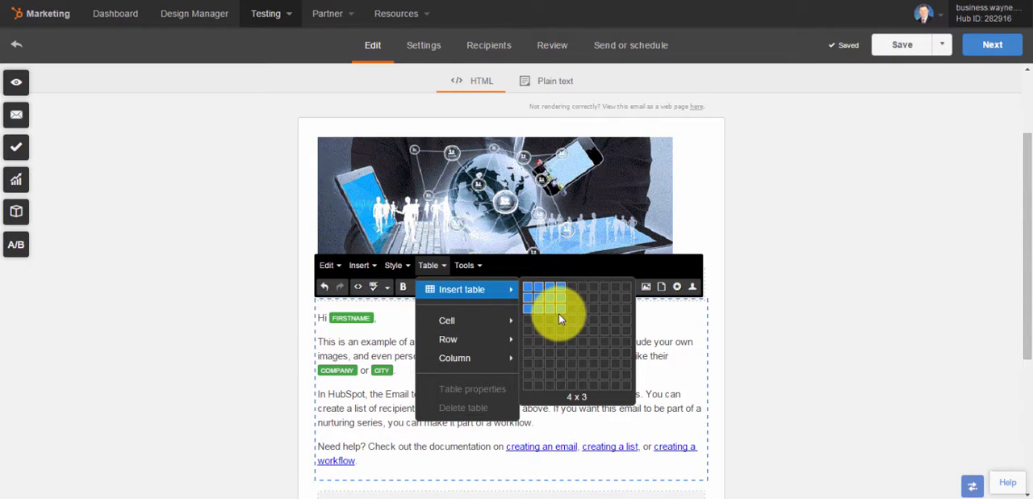
pyautogui.click(476, 267)
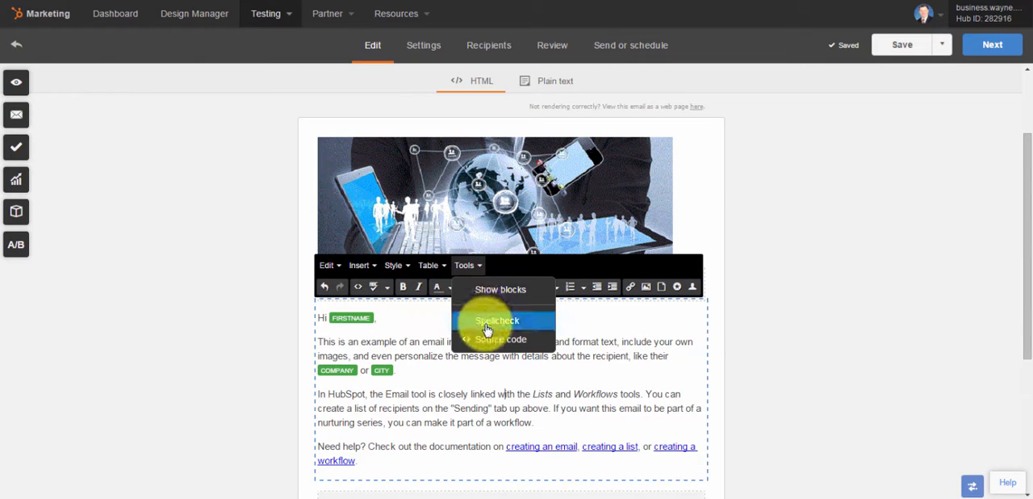
# Examine the paragraph and link tags in the Main Email Body's HTML source code and save the source
pyautogui.click(360, 289)
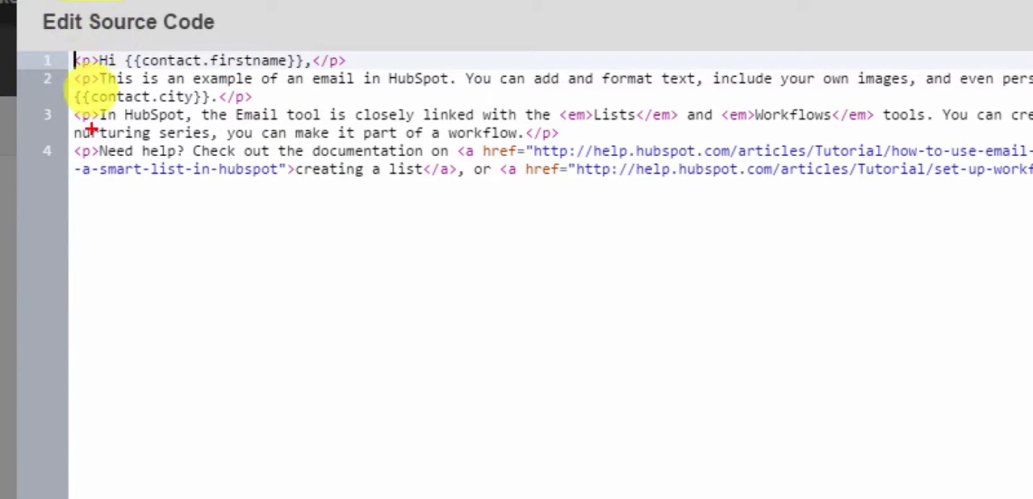
pyautogui.moveTo(82, 143)
pyautogui.mouseDown()
pyautogui.moveTo(68, 157)
pyautogui.moveTo(82, 145)
pyautogui.mouseUp()
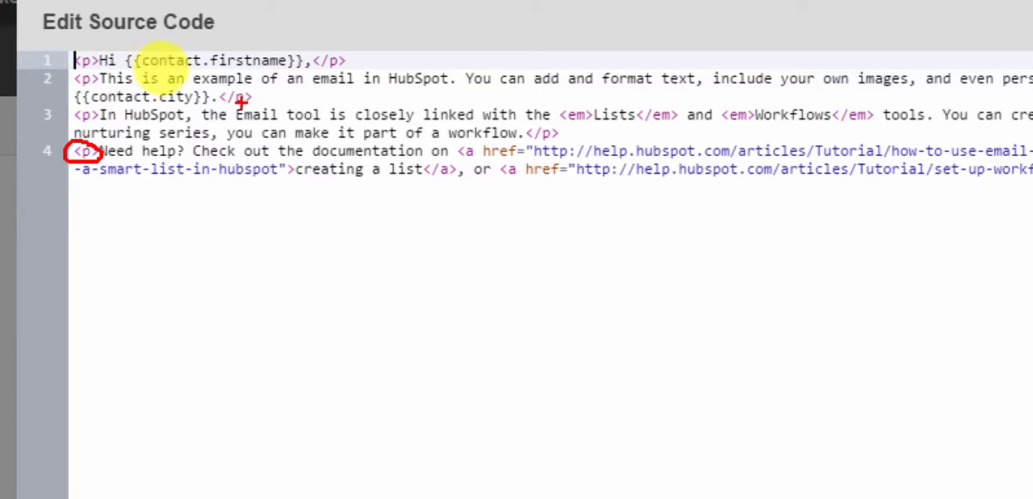
pyautogui.moveTo(225, 103); pyautogui.dragTo(248, 102)
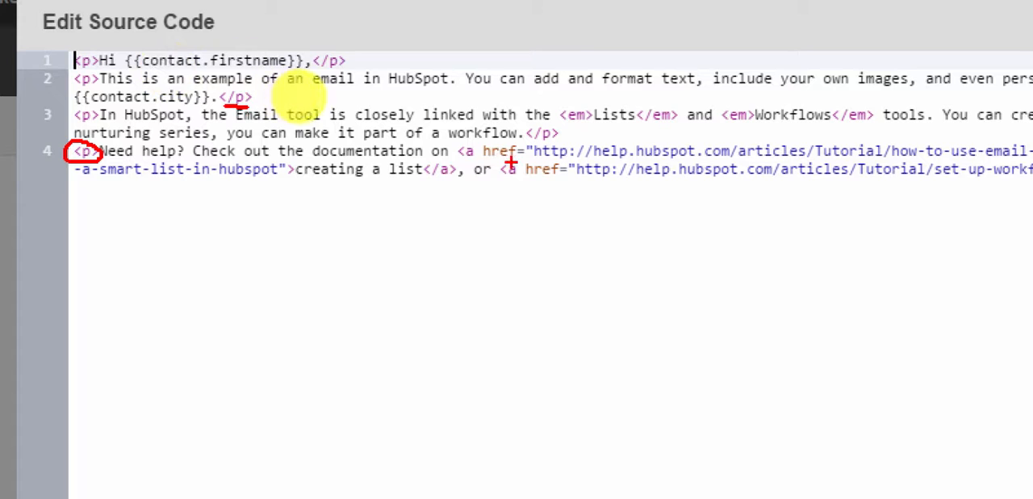
pyautogui.moveTo(465, 142)
pyautogui.mouseDown()
pyautogui.moveTo(460, 159)
pyautogui.moveTo(473, 144)
pyautogui.moveTo(417, 179)
pyautogui.moveTo(443, 158)
pyautogui.mouseUp()
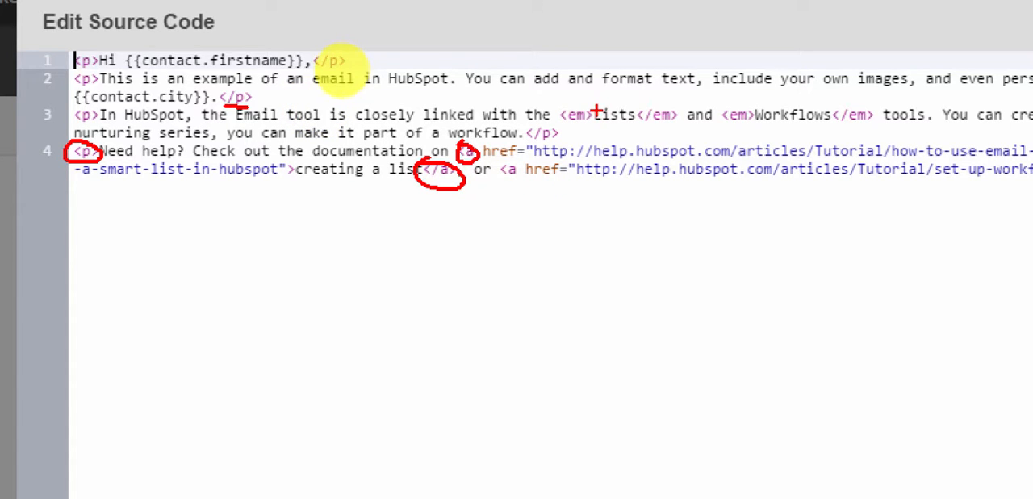
pyautogui.press('Escape')
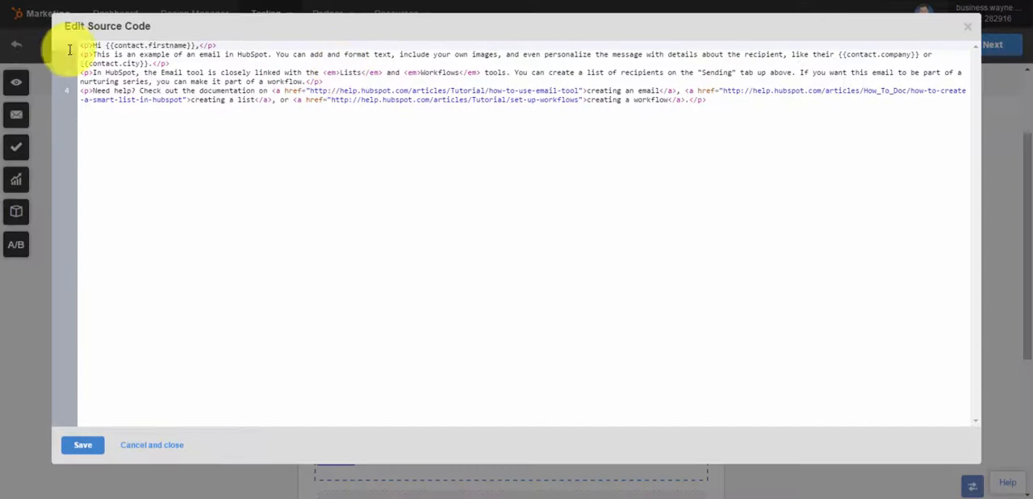
pyautogui.click(83, 445)
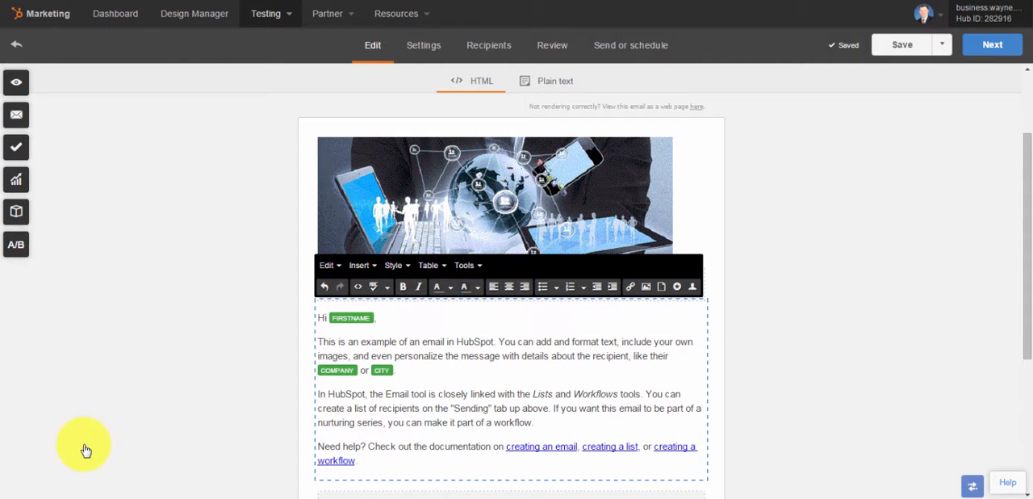
# Preview the email as a specific contact to check its personalization tokens
pyautogui.click(17, 85)
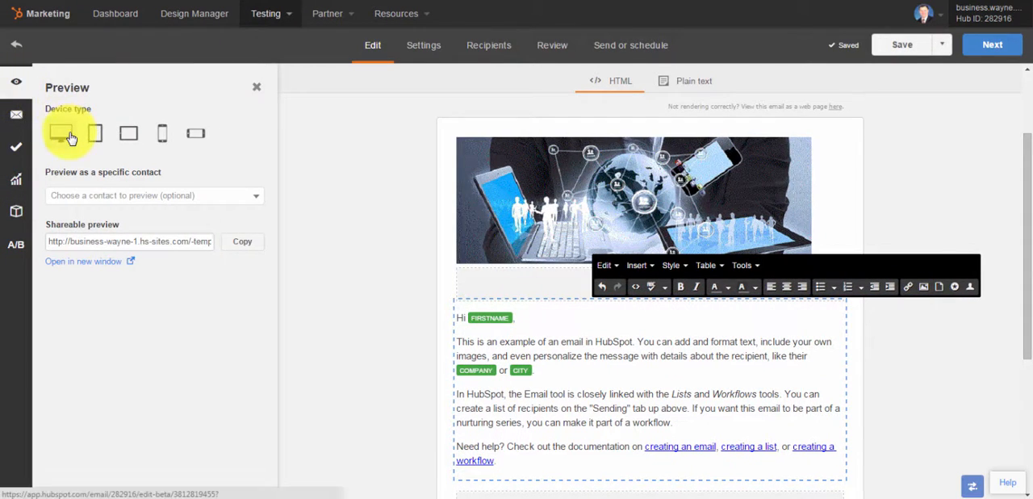
pyautogui.click(86, 197)
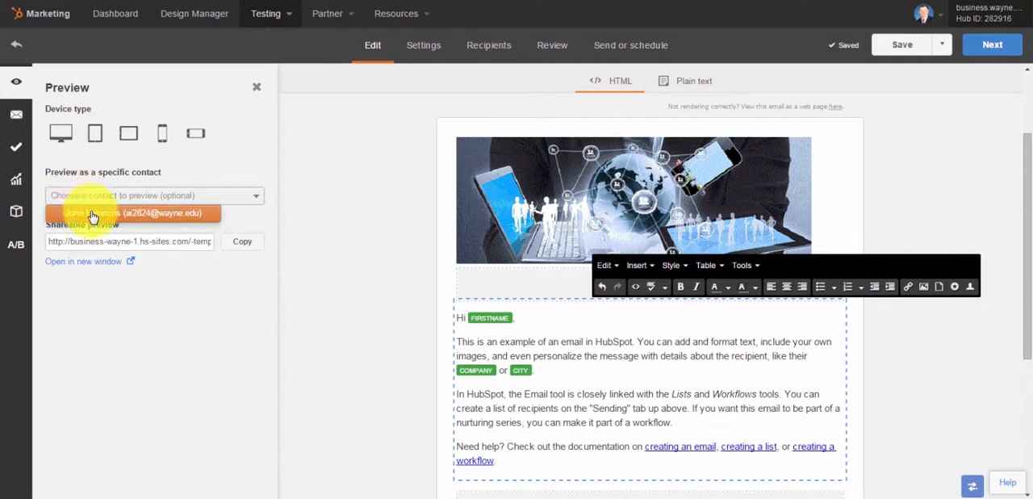
pyautogui.click(91, 215)
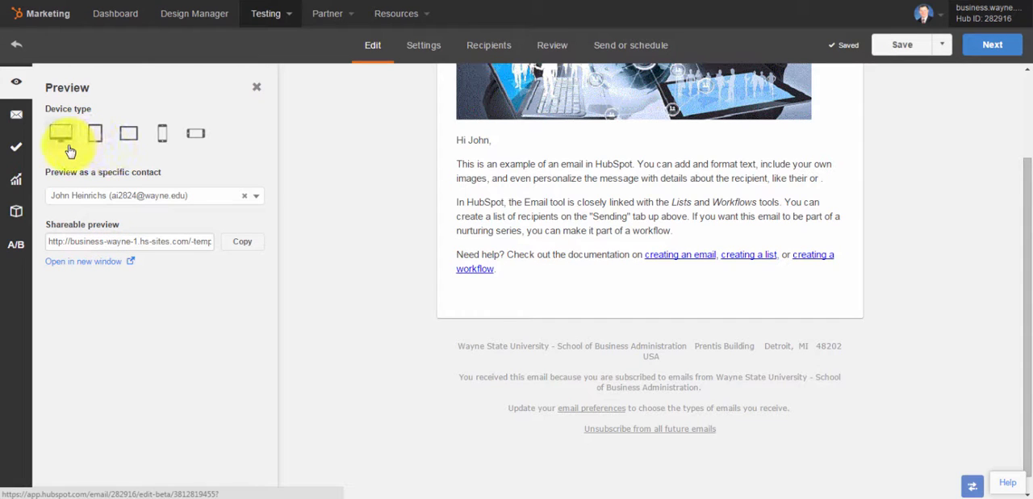
# Preview the email on phone and tablet in both orientations and on desktop, and exit the preview mode
pyautogui.click(162, 145)
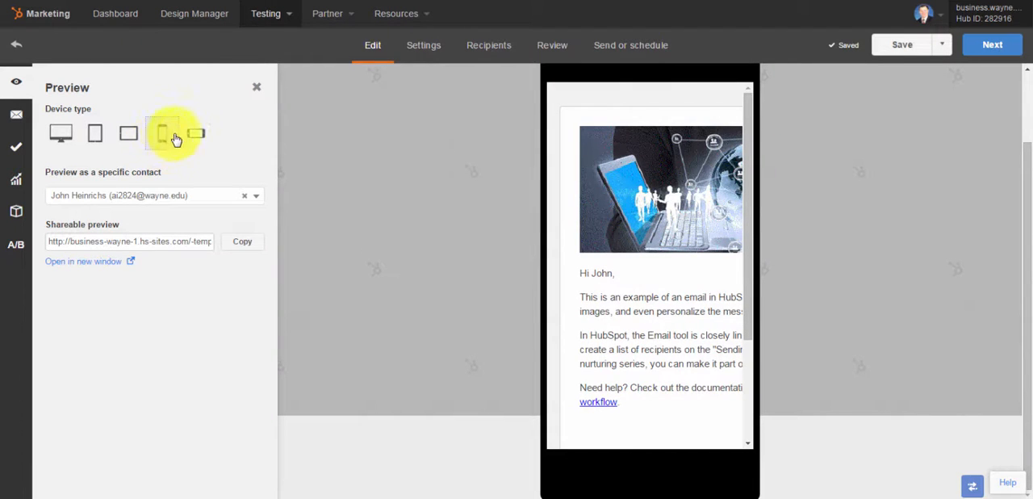
pyautogui.click(193, 134)
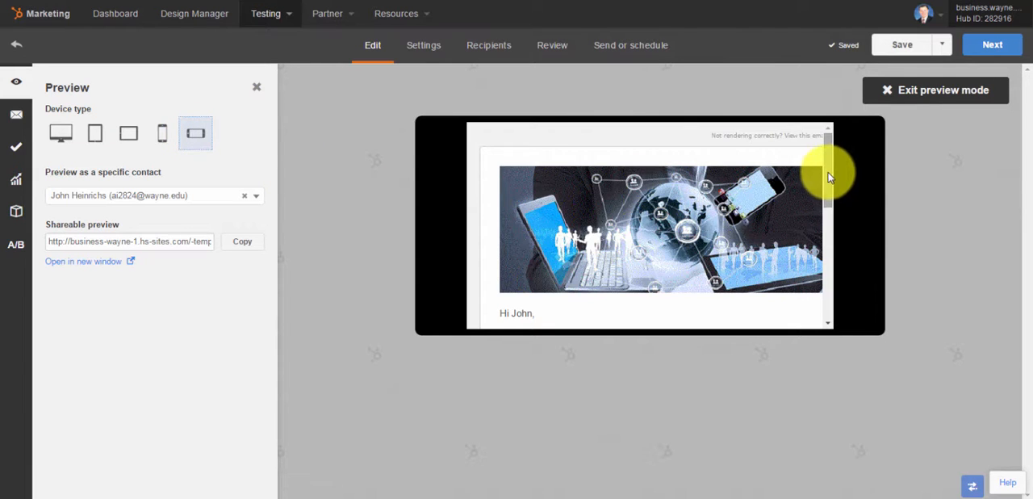
pyautogui.moveTo(830, 169); pyautogui.dragTo(834, 237)
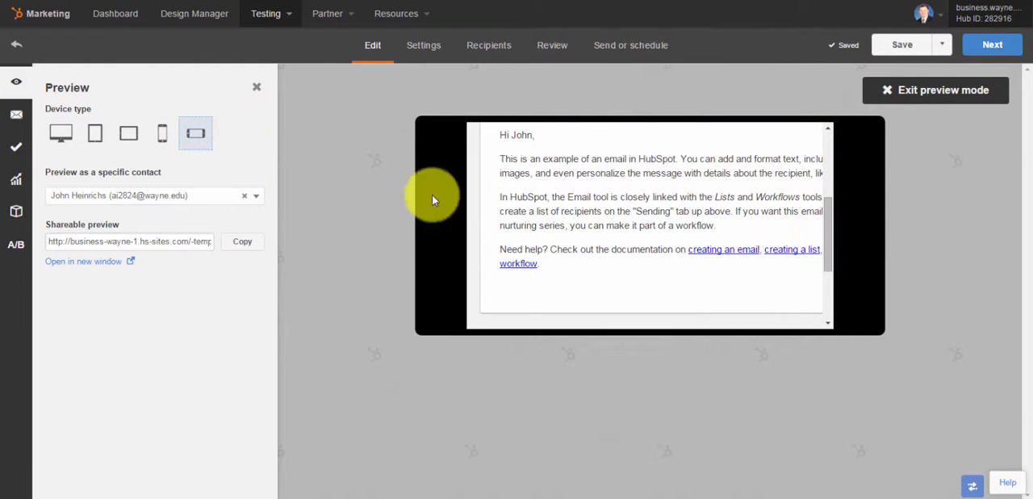
pyautogui.click(125, 147)
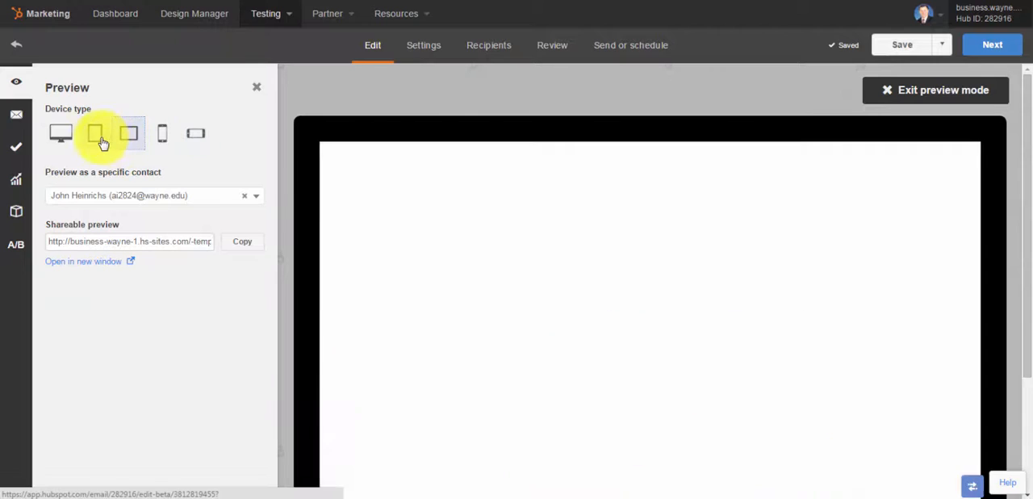
pyautogui.click(97, 142)
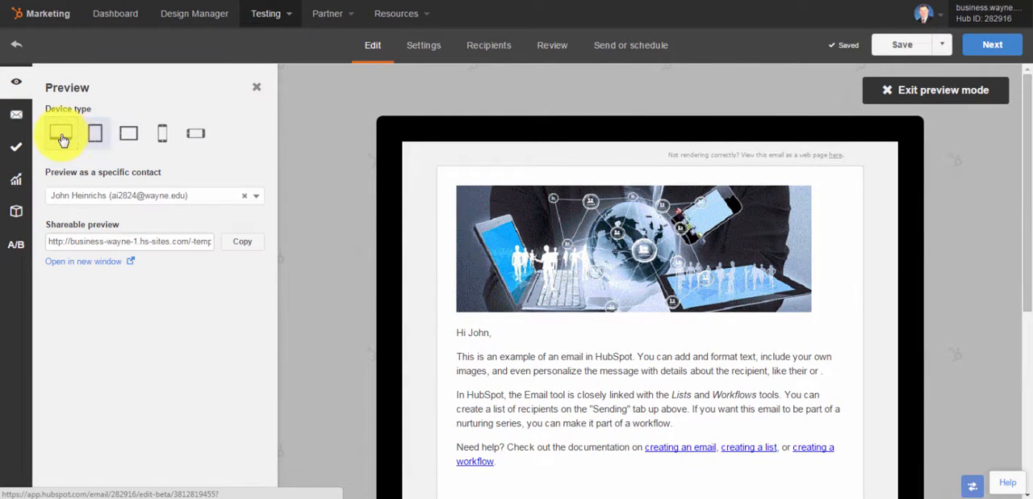
pyautogui.click(62, 137)
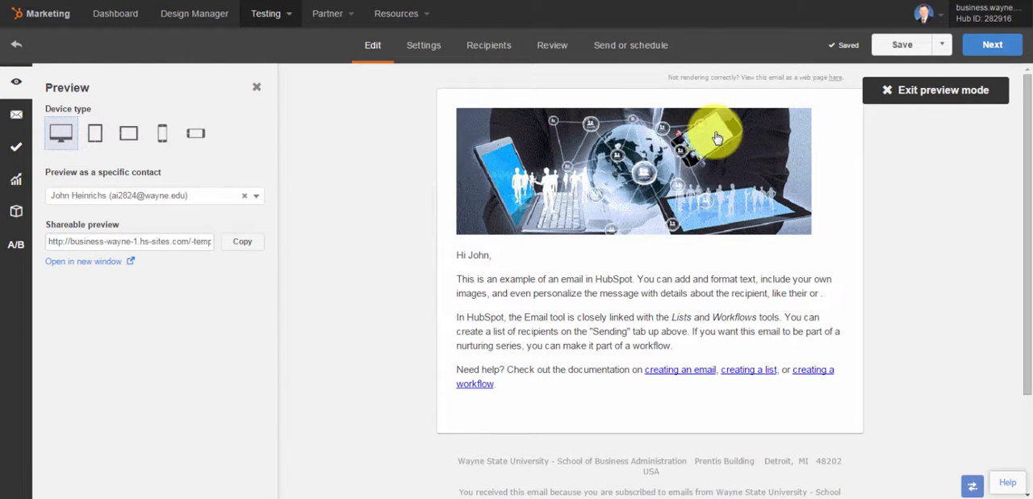
pyautogui.click(887, 93)
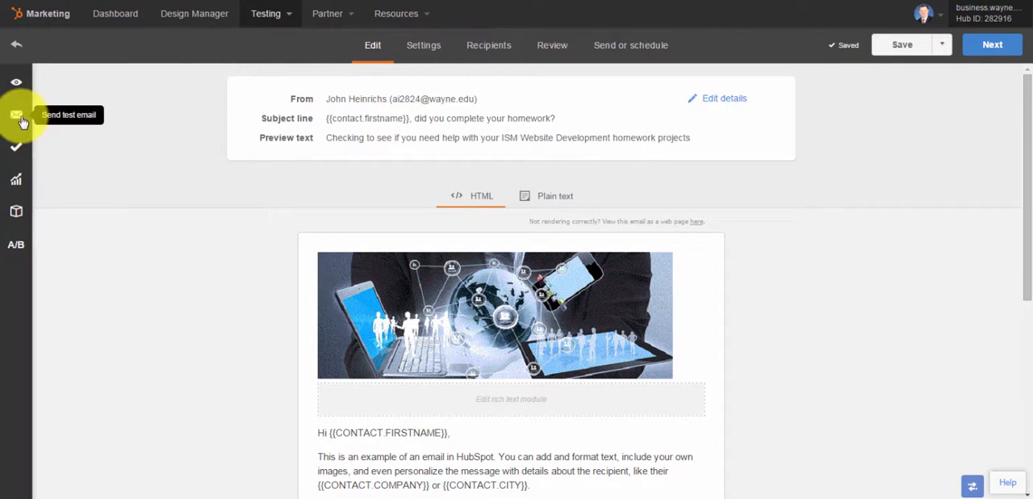
# Prepare a test email and choose the specific contact it is received as
pyautogui.click(20, 118)
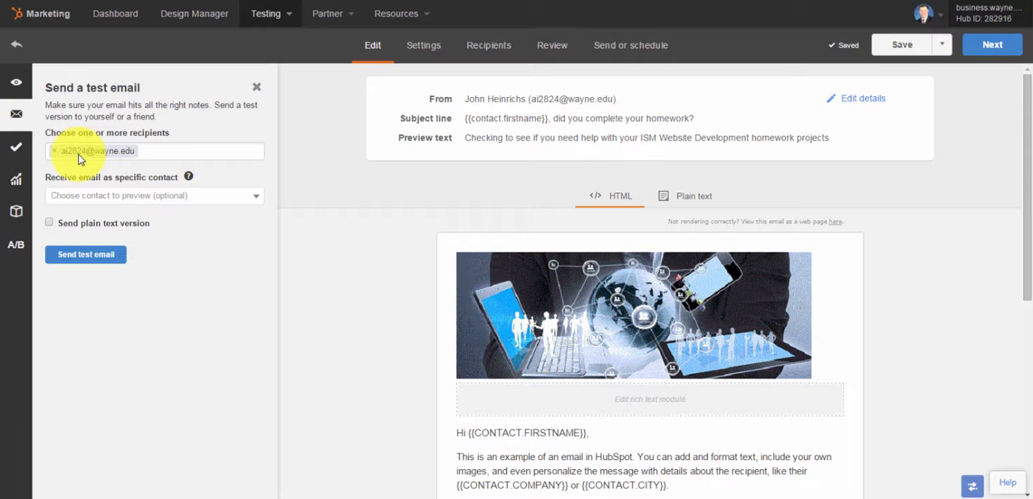
pyautogui.click(104, 198)
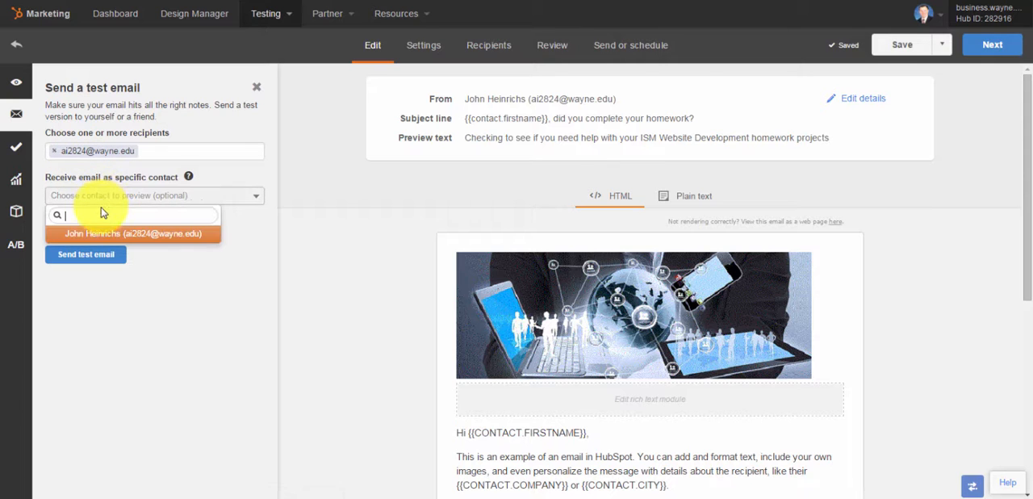
pyautogui.click(101, 234)
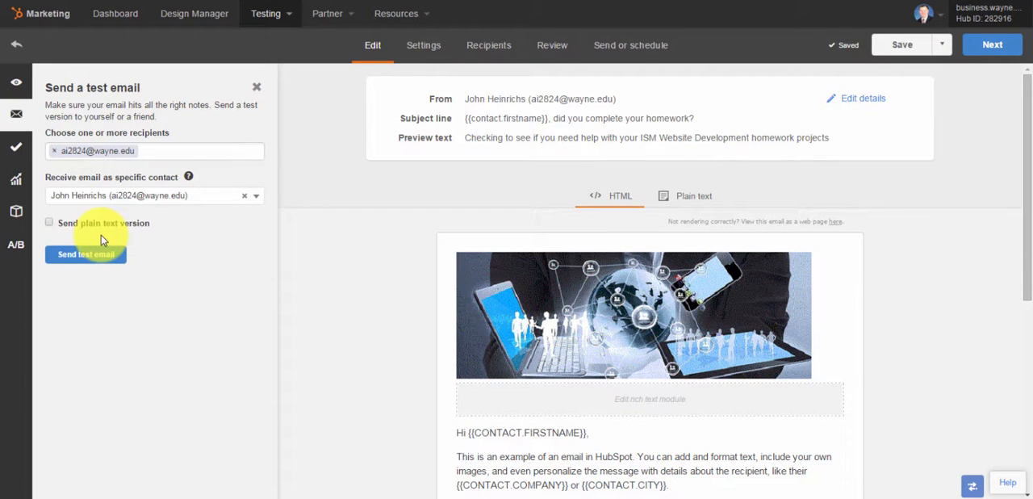
# Set the email type to Marketing Information in the email's settings and send the test email
pyautogui.click(78, 257)
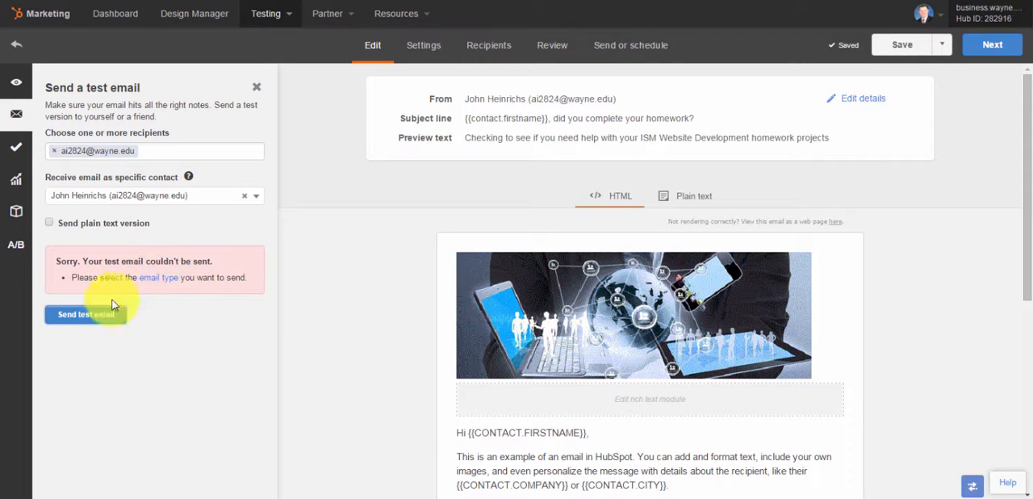
pyautogui.click(98, 322)
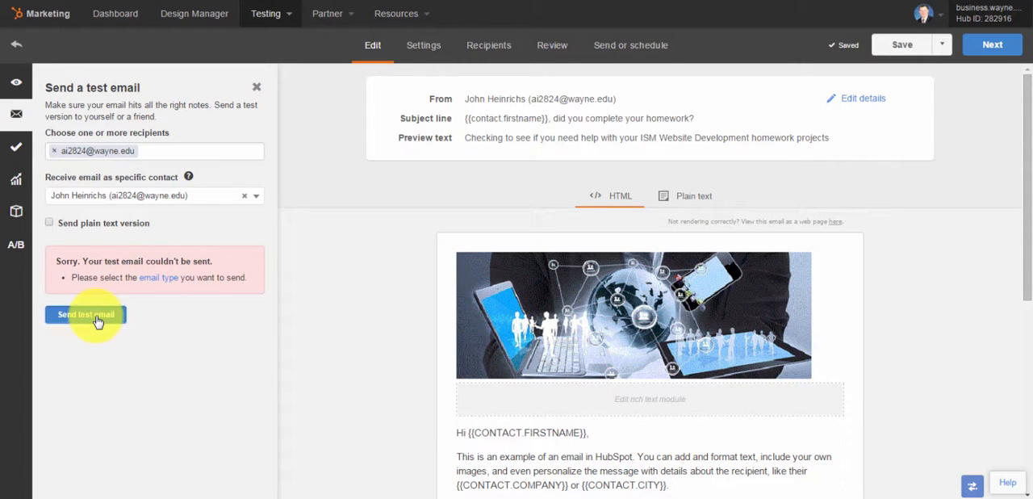
pyautogui.click(159, 279)
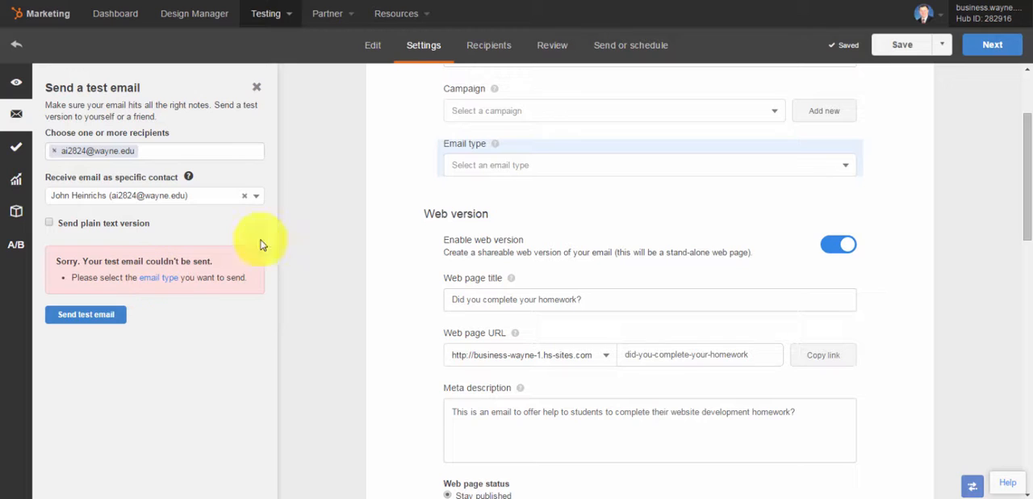
pyautogui.click(543, 170)
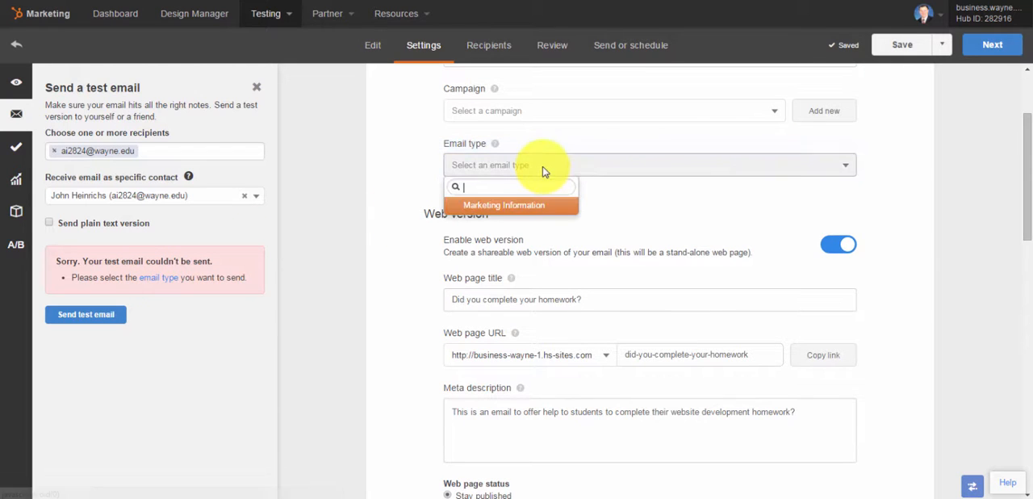
pyautogui.click(518, 207)
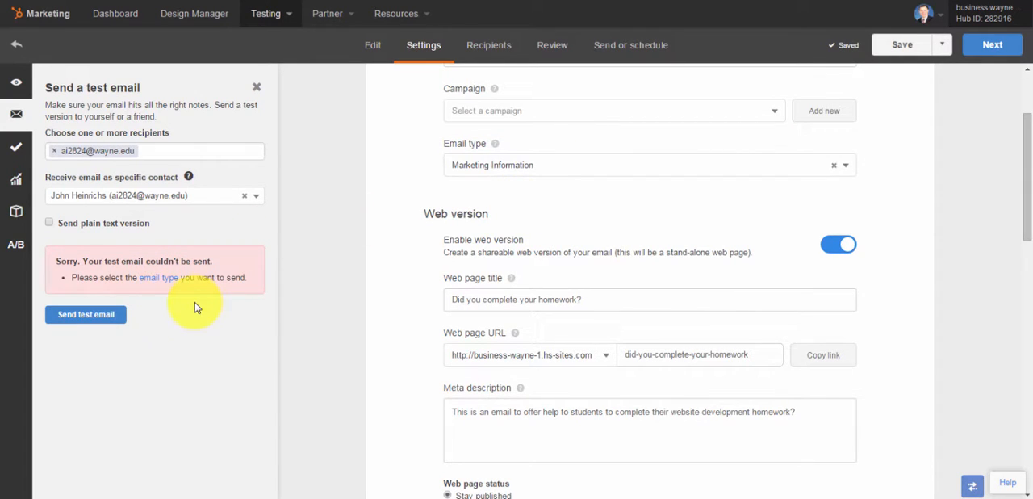
pyautogui.click(111, 314)
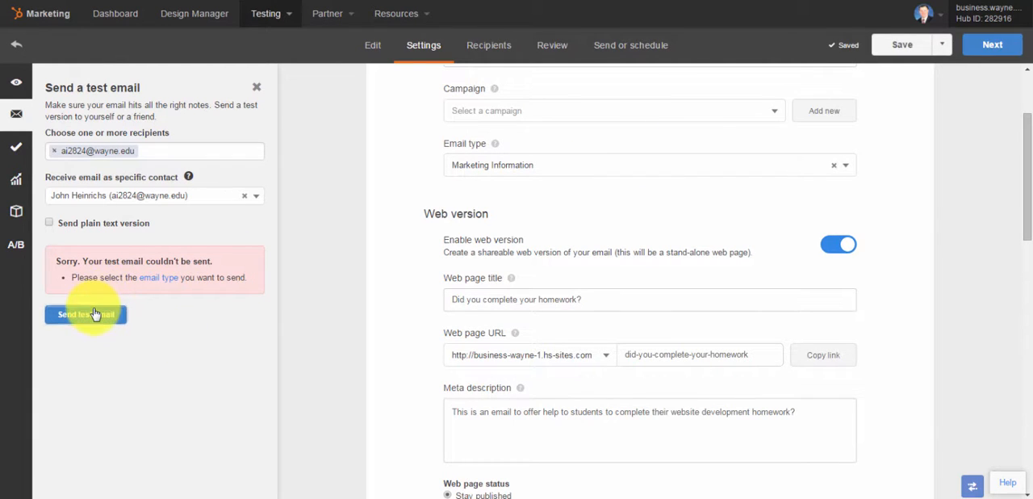
pyautogui.click(95, 314)
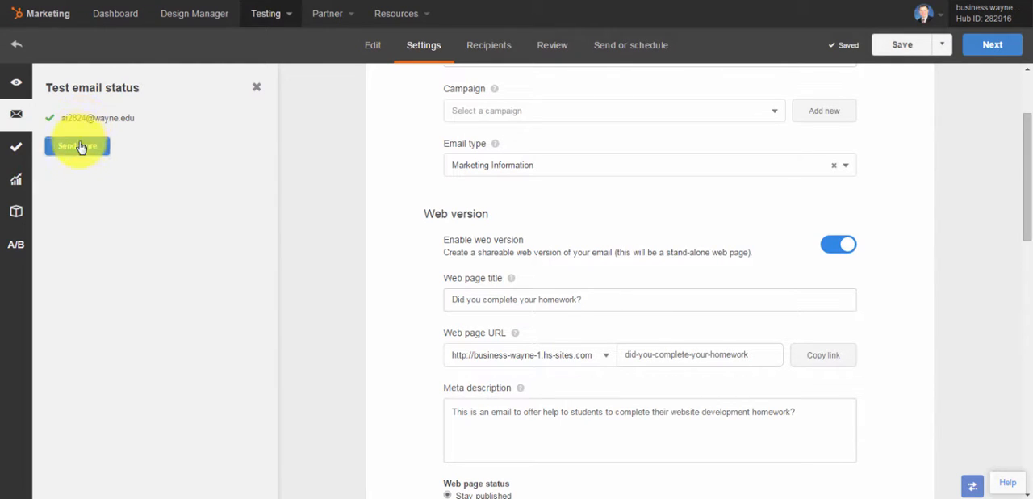
# Open the email client test setup for previewing the email in other inboxes
pyautogui.click(19, 151)
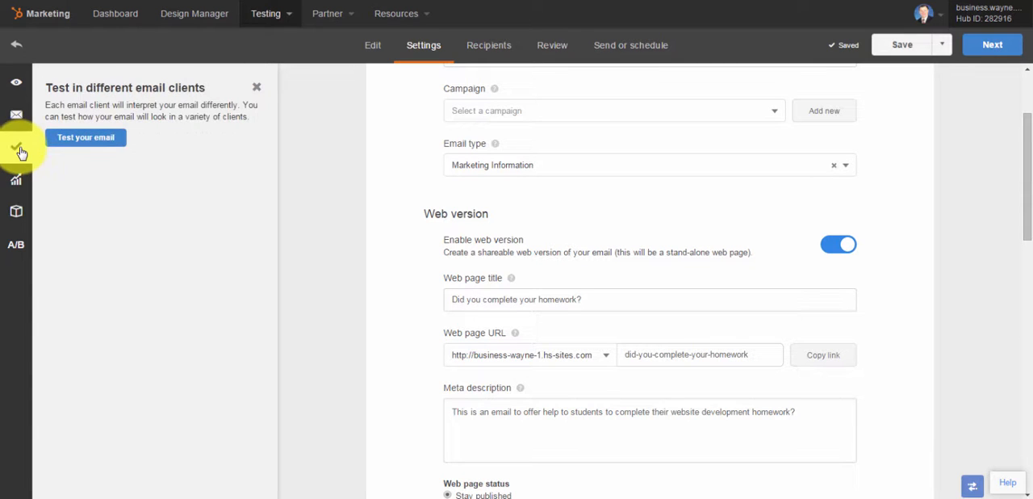
pyautogui.click(85, 137)
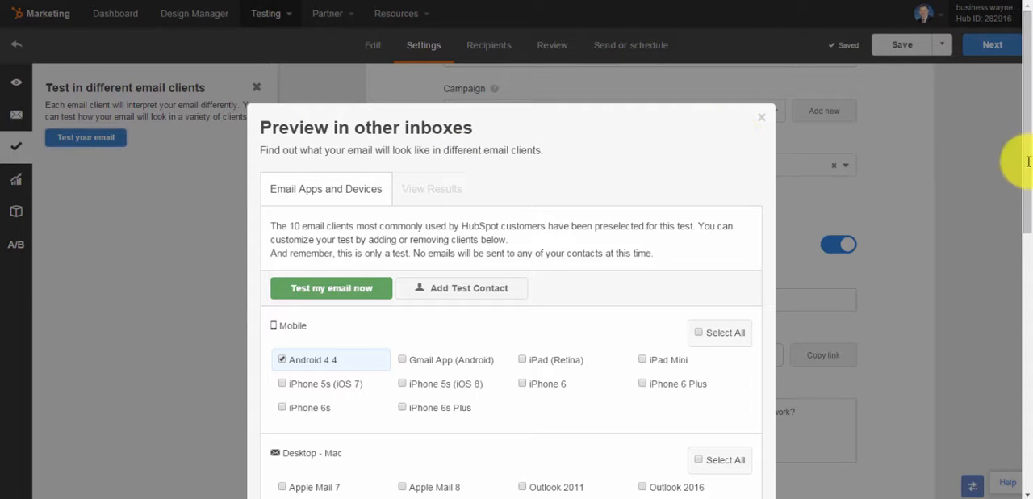
pyautogui.click(1009, 196)
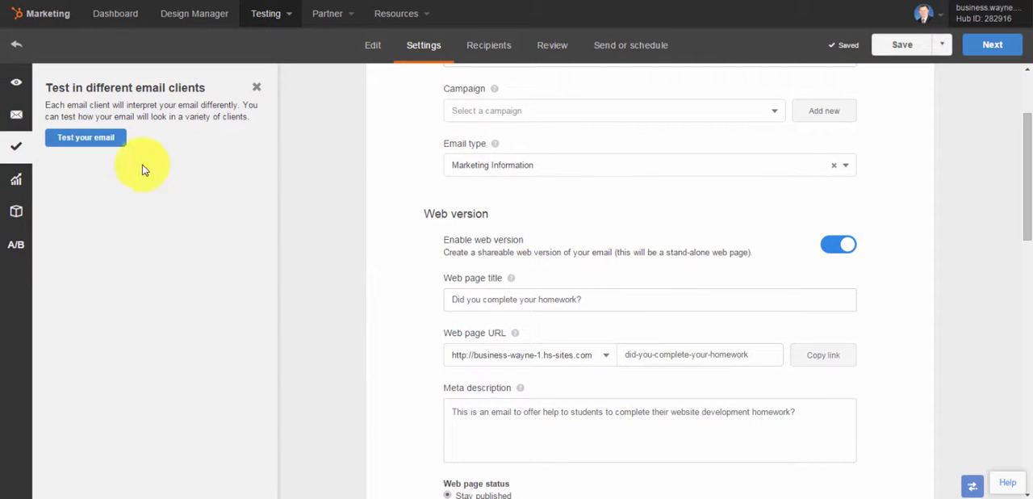
pyautogui.click(93, 138)
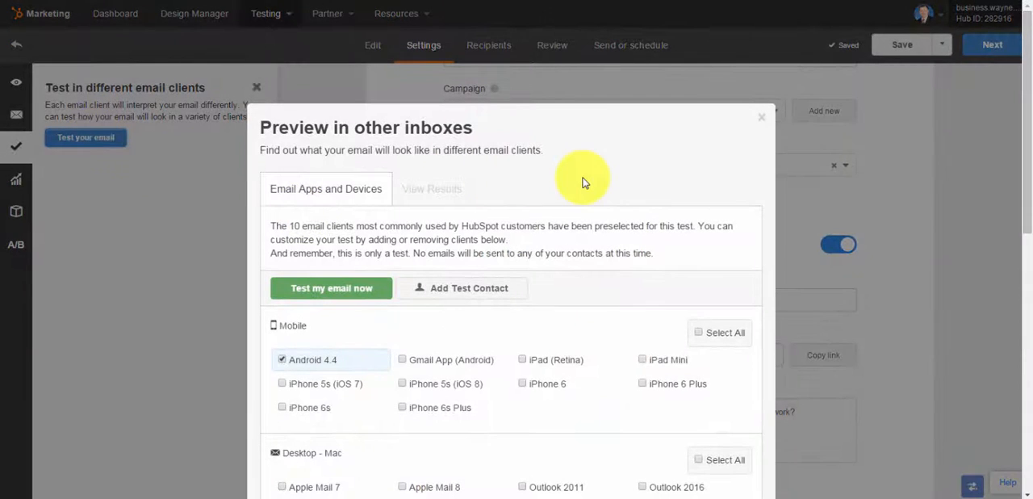
pyautogui.moveTo(585, 183); pyautogui.dragTo(595, 136)
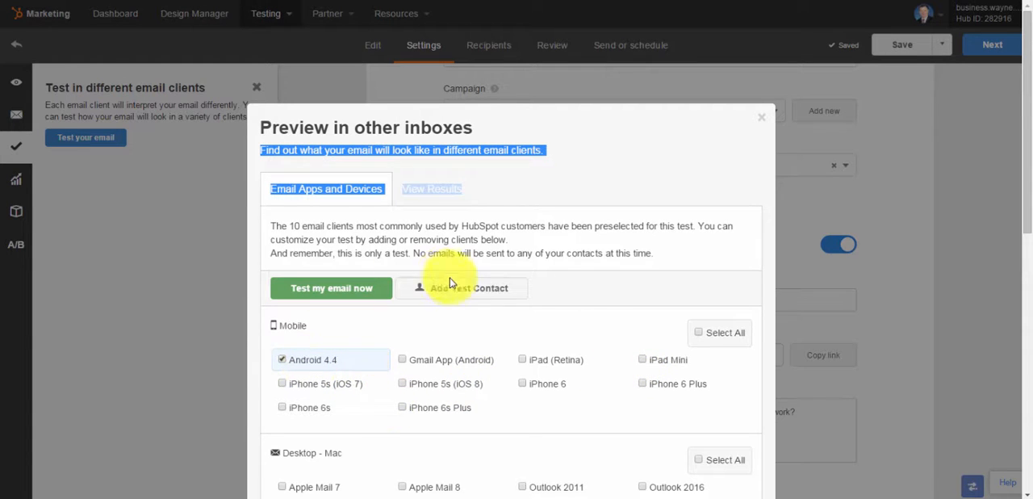
pyautogui.click(416, 248)
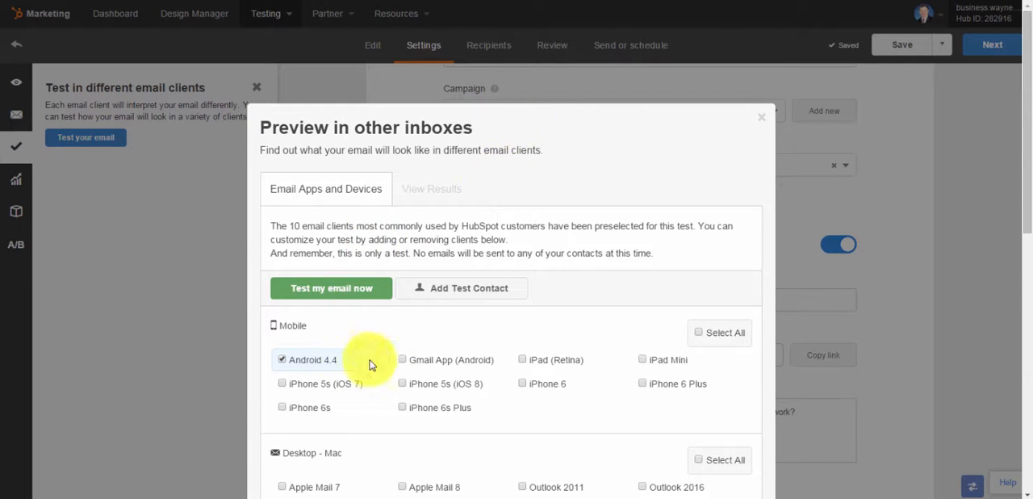
# Add Outlook 2013 to the Windows desktop clients tested and remove Outlook 2010, Outlook 2003 and Outlook 2007
pyautogui.scroll(-3, 315, 454)
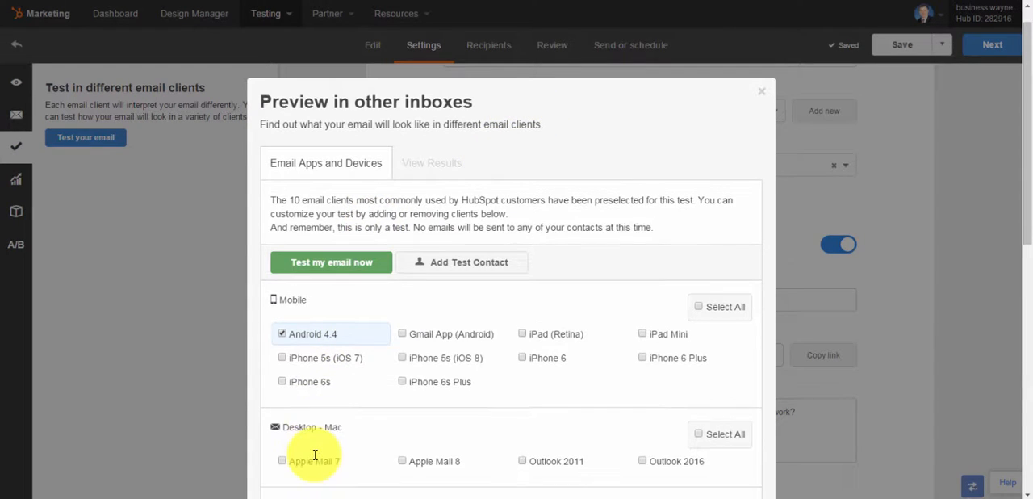
pyautogui.scroll(-3, 315, 455)
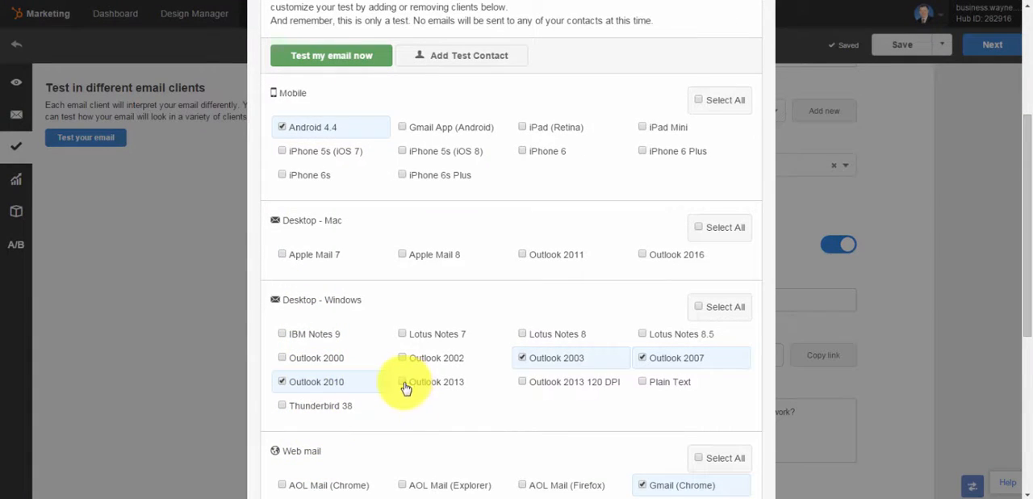
pyautogui.click(406, 389)
pyautogui.click(283, 384)
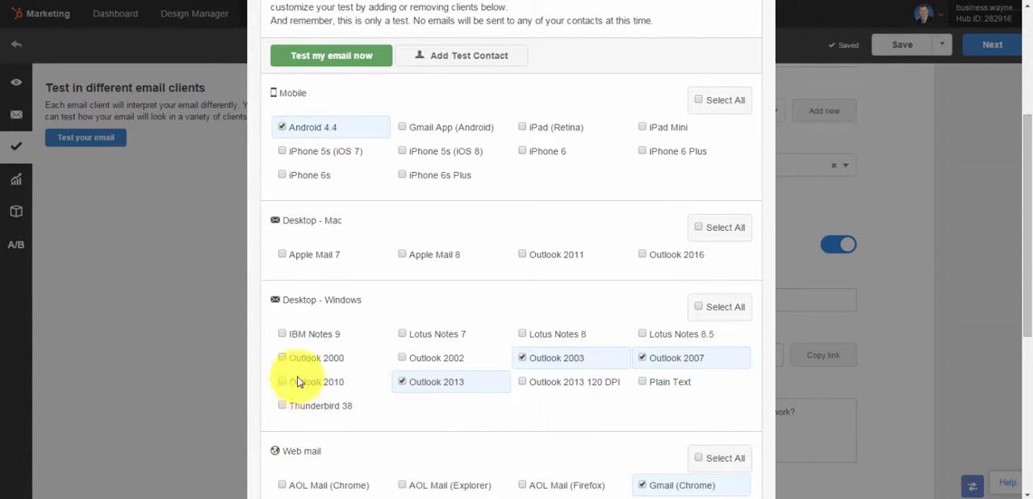
pyautogui.click(525, 360)
pyautogui.click(629, 362)
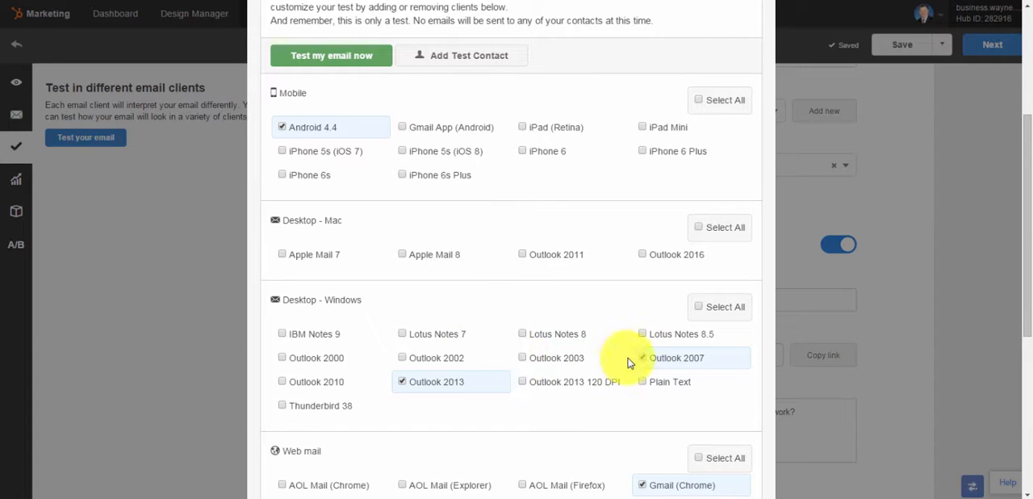
# Remove Yahoo! Mail (Chrome) and Outlook.com (Chrome) from the web mail clients tested
pyautogui.scroll(-2, 648, 364)
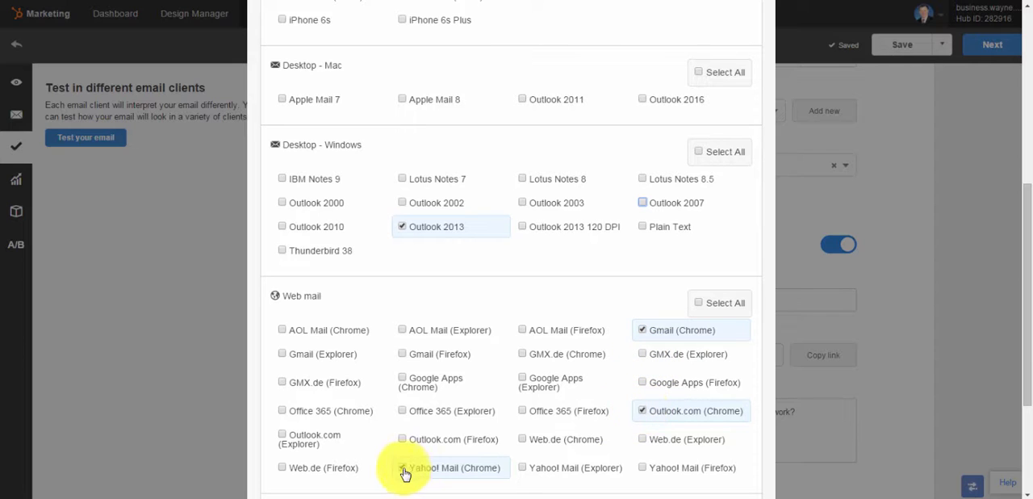
pyautogui.click(402, 467)
pyautogui.click(643, 411)
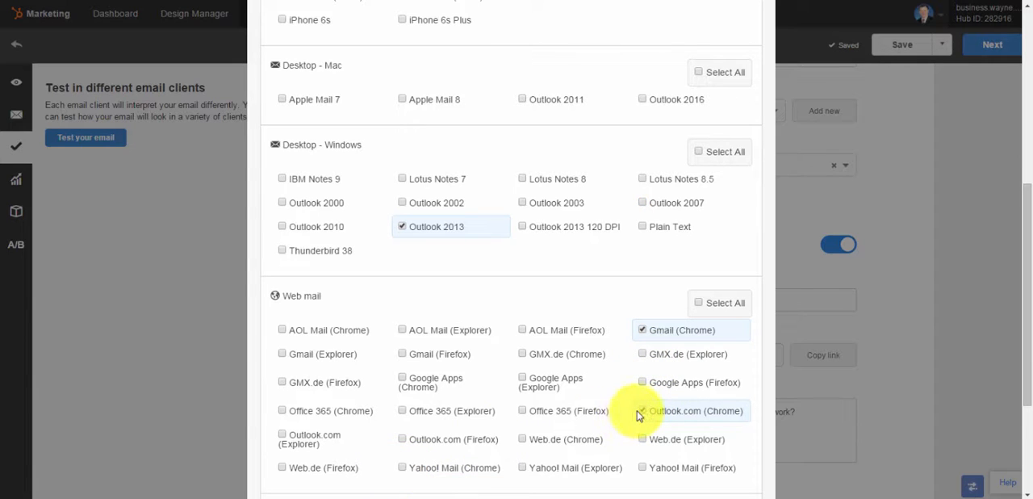
pyautogui.scroll(-1, 642, 414)
pyautogui.scroll(-1, 643, 415)
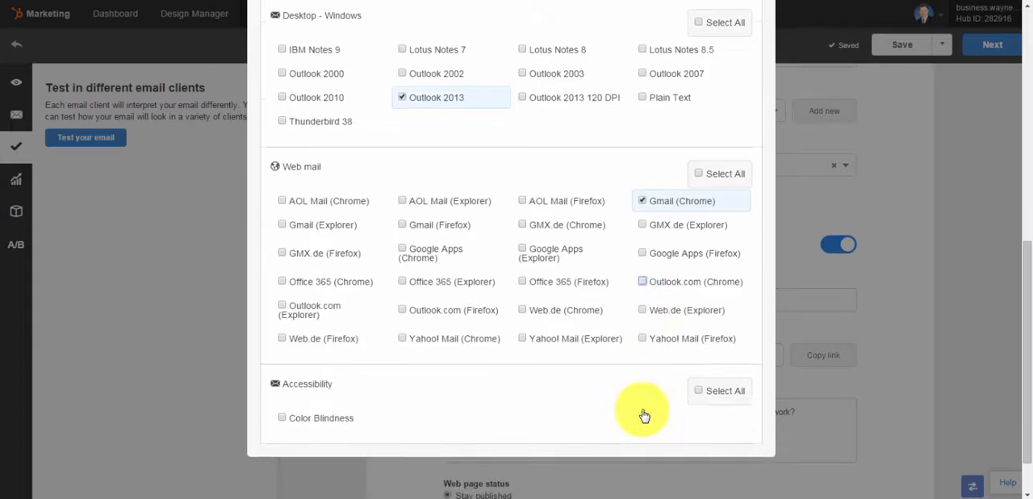
# Run the inbox preview test with the selected clients and close the test dialog
pyautogui.scroll(3, 644, 415)
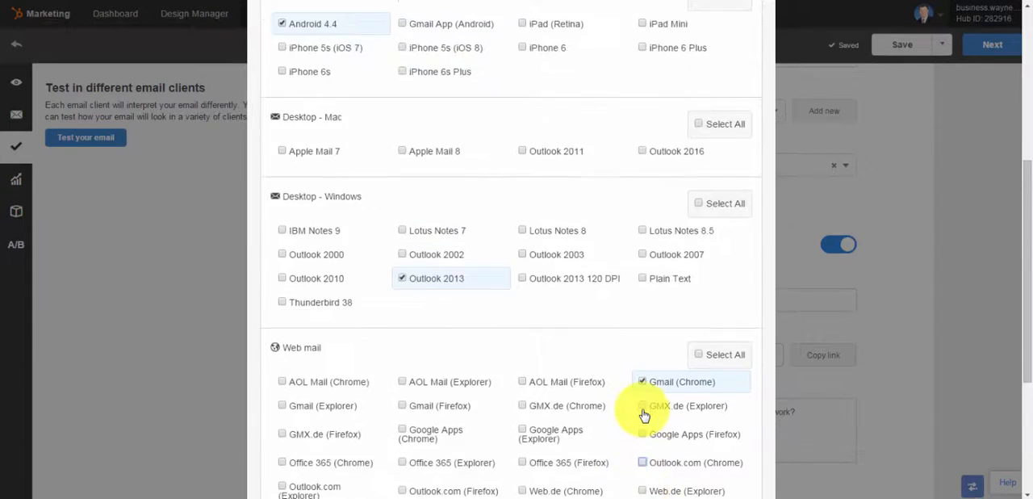
pyautogui.scroll(3, 643, 415)
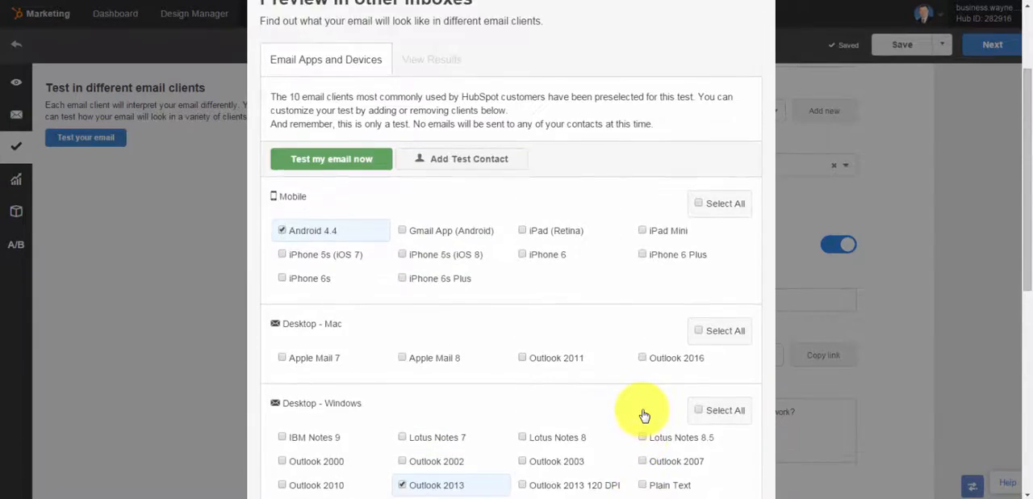
pyautogui.scroll(1, 644, 415)
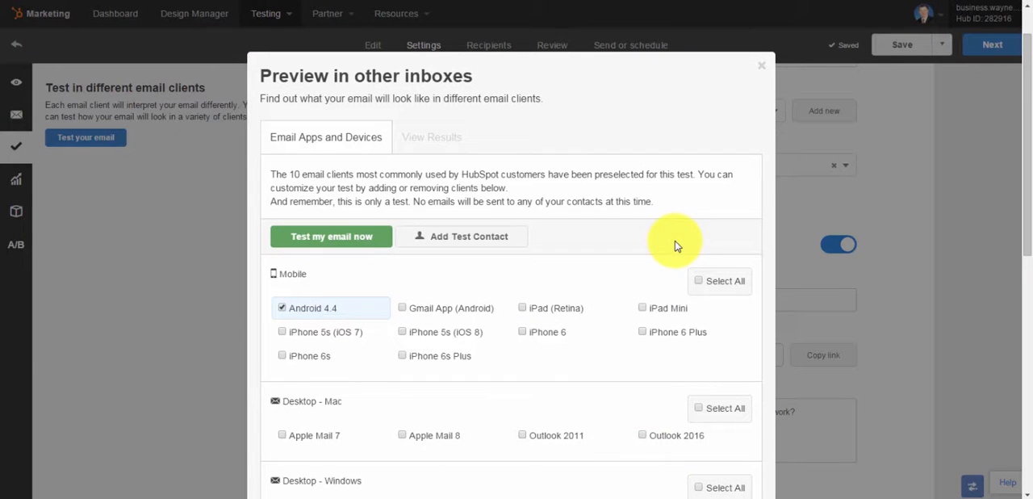
pyautogui.click(350, 241)
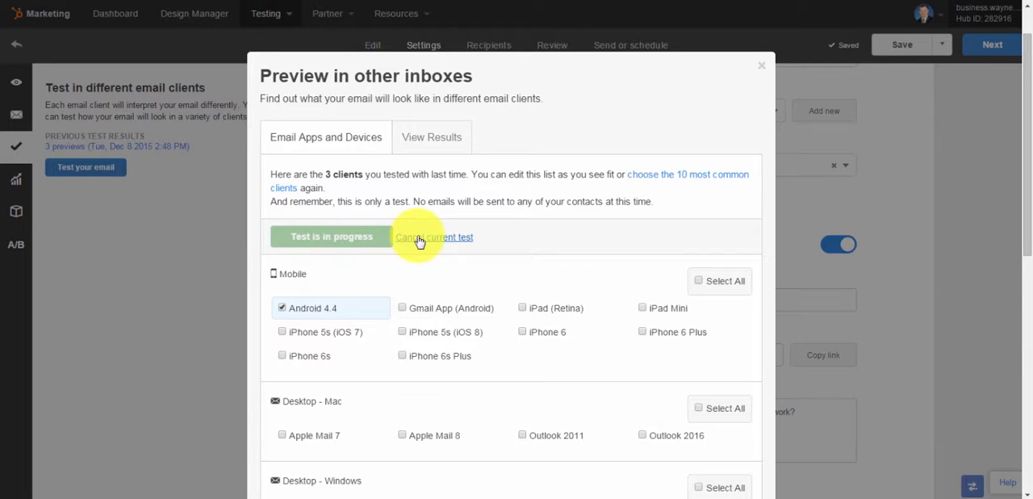
pyautogui.moveTo(324, 174); pyautogui.dragTo(462, 177)
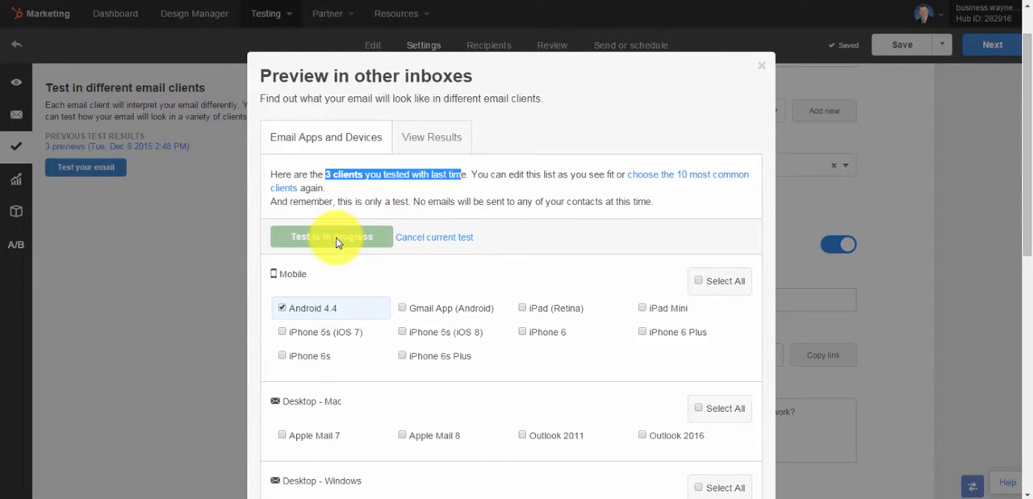
pyautogui.click(763, 71)
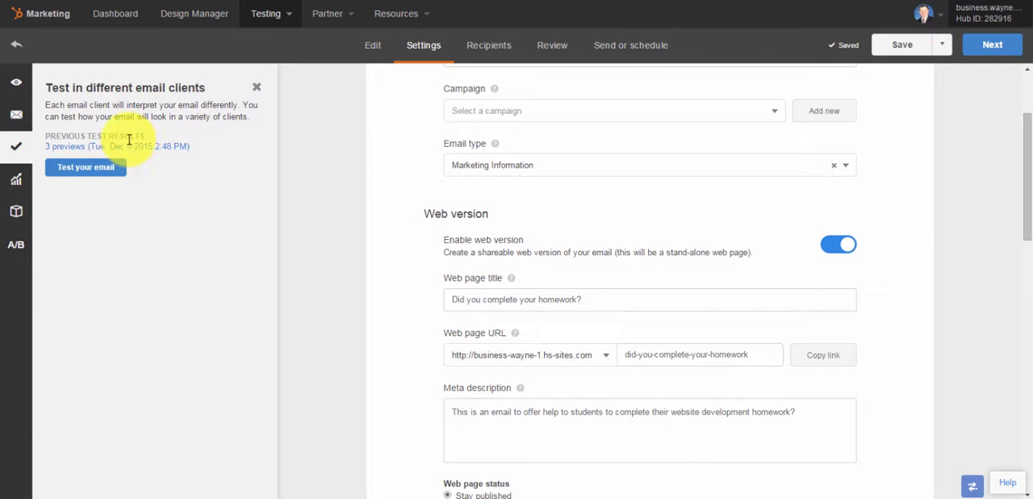
# Open the previous test results and view the email's Android 4.4, Outlook 2013 and Gmail (Chrome) previews
pyautogui.click(100, 147)
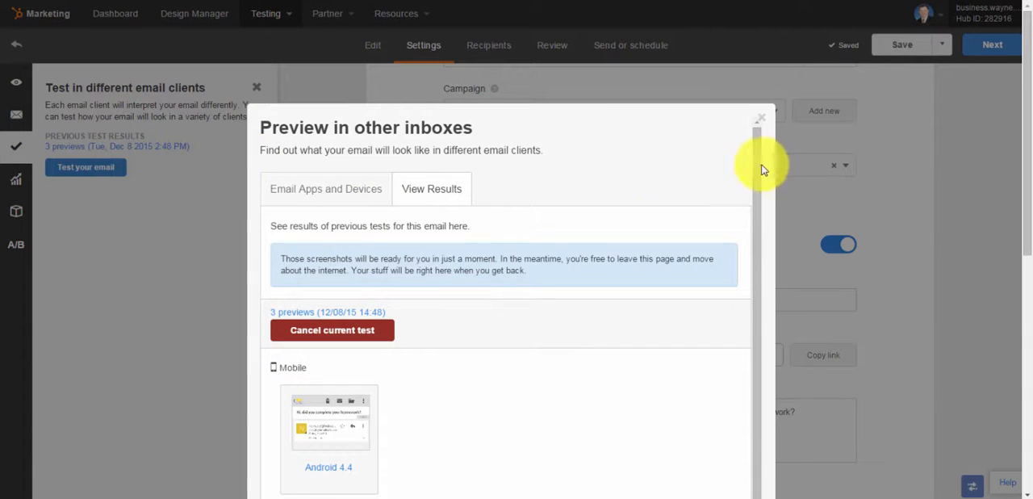
pyautogui.moveTo(756, 185); pyautogui.dragTo(757, 213)
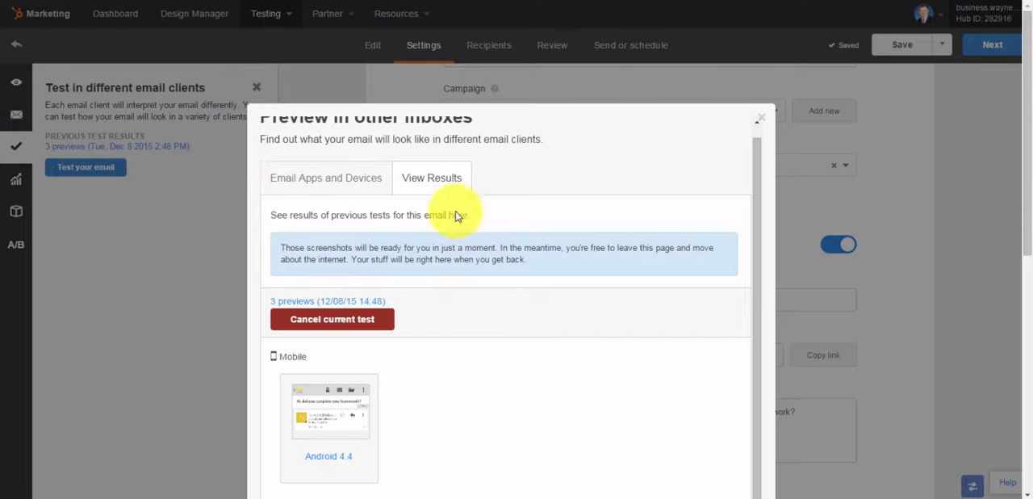
pyautogui.click(343, 403)
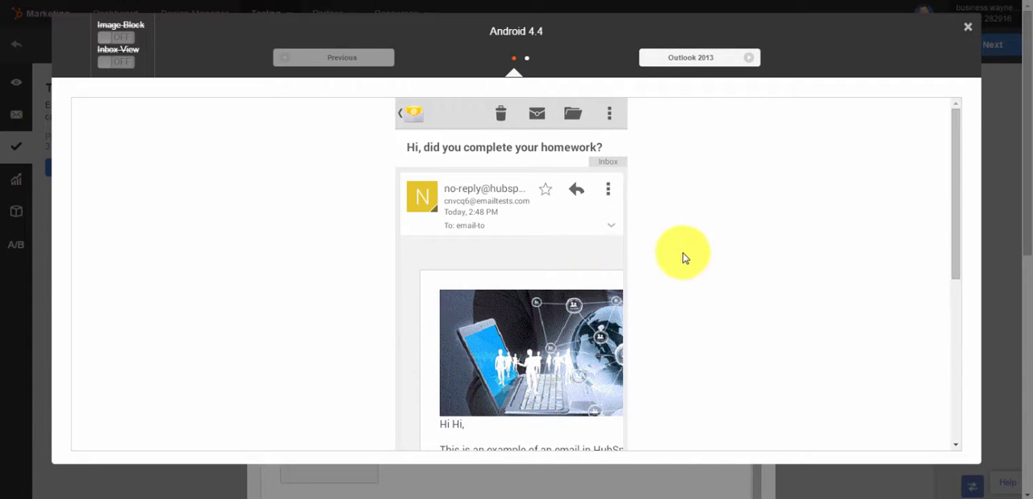
pyautogui.moveTo(953, 229); pyautogui.dragTo(948, 185)
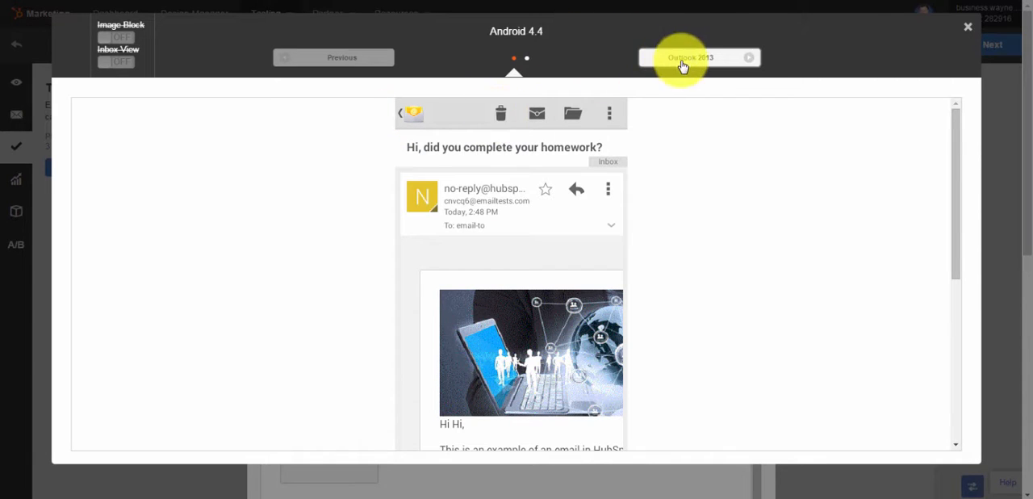
pyautogui.click(751, 55)
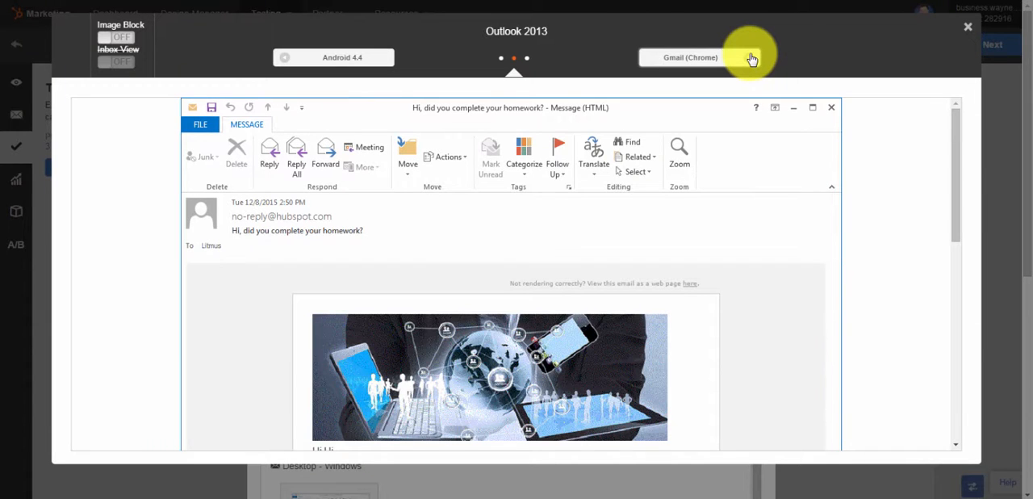
pyautogui.click(751, 58)
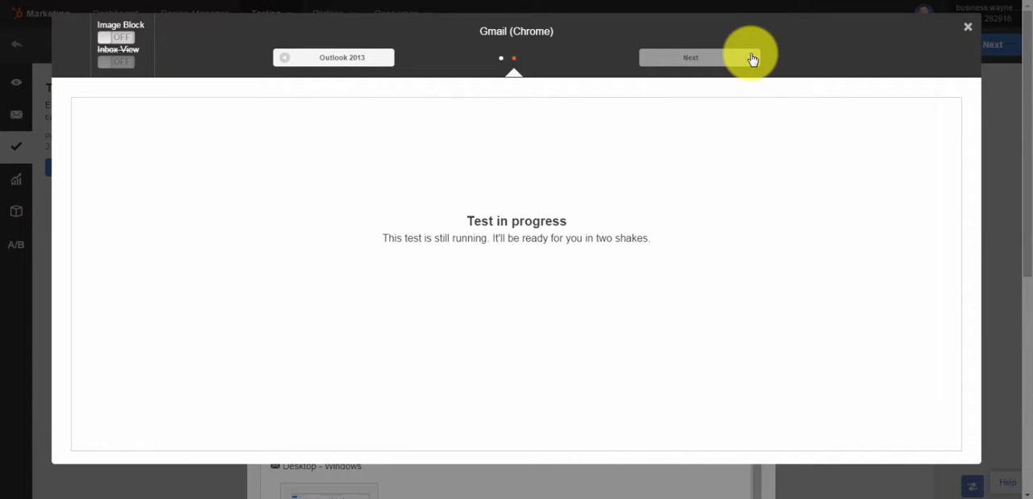
# Return to the Outlook 2013 preview and turn on Image Block to see the email without images
pyautogui.click(287, 61)
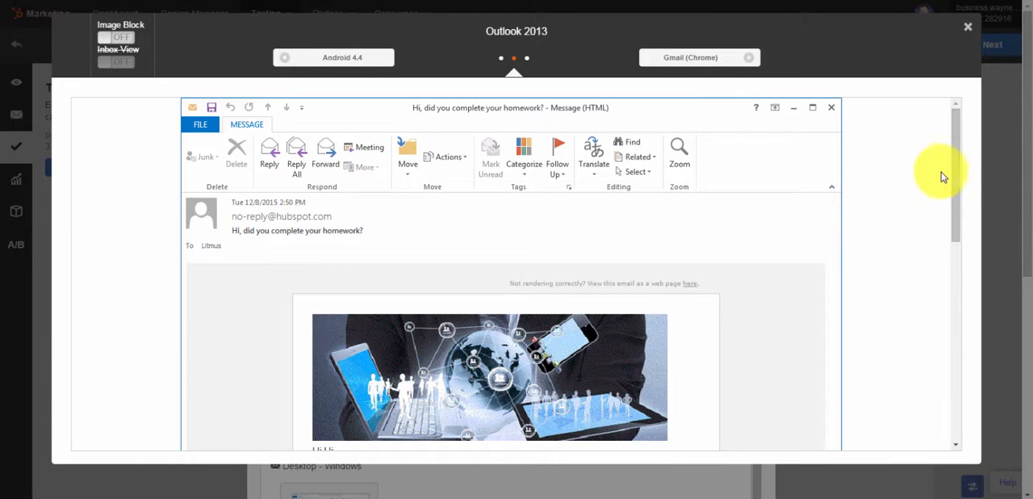
pyautogui.moveTo(954, 179)
pyautogui.mouseDown()
pyautogui.moveTo(948, 307)
pyautogui.moveTo(960, 174)
pyautogui.mouseUp()
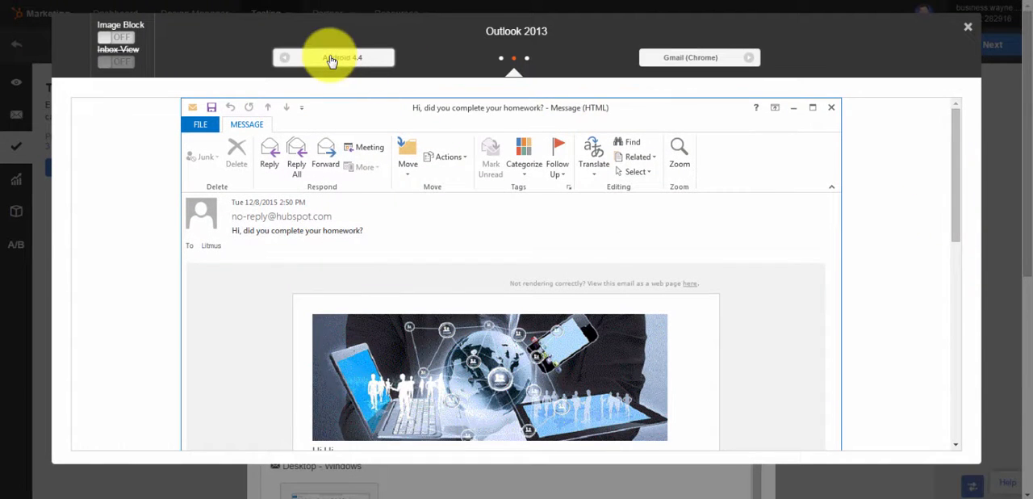
pyautogui.click(119, 37)
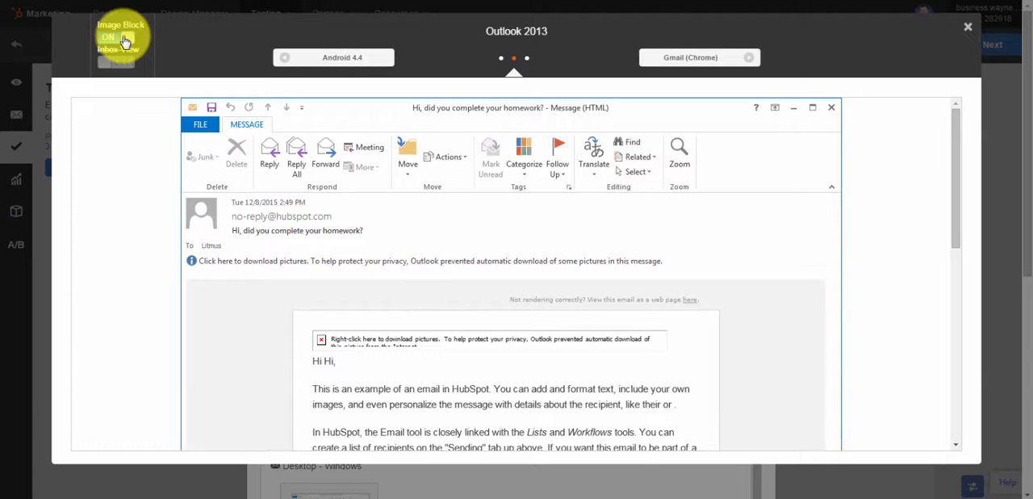
# Turn off Image Block in the Outlook 2013 preview, and close the preview and the test results dialog
pyautogui.click(123, 38)
pyautogui.click(125, 40)
pyautogui.click(124, 40)
pyautogui.click(124, 40)
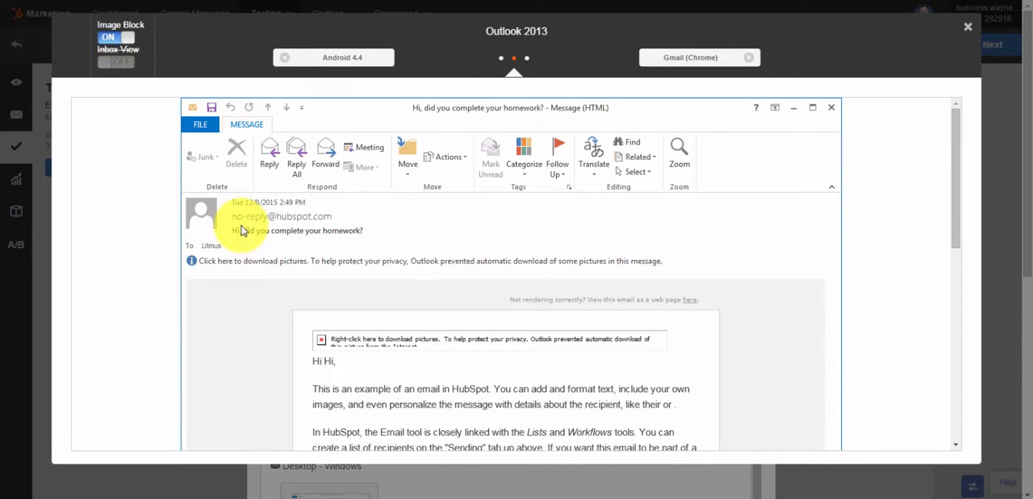
pyautogui.click(123, 38)
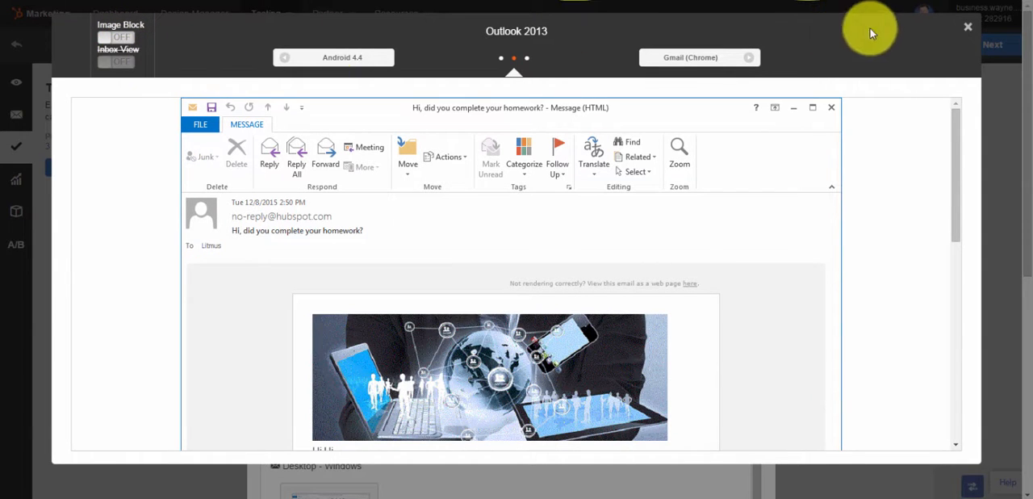
pyautogui.click(968, 27)
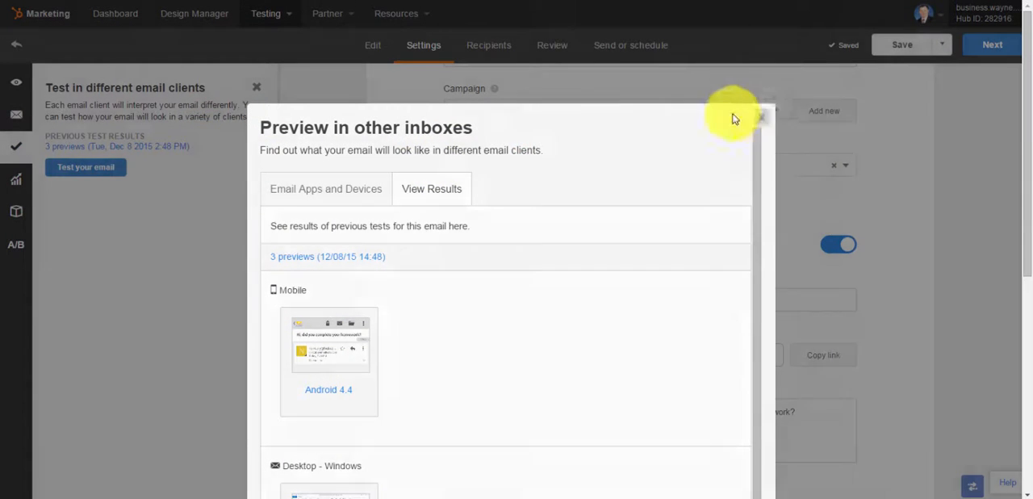
pyautogui.click(761, 118)
# Open the Optimize recommendations and examine the ones on call-to-actions, preview text and subject line length
pyautogui.click(14, 185)
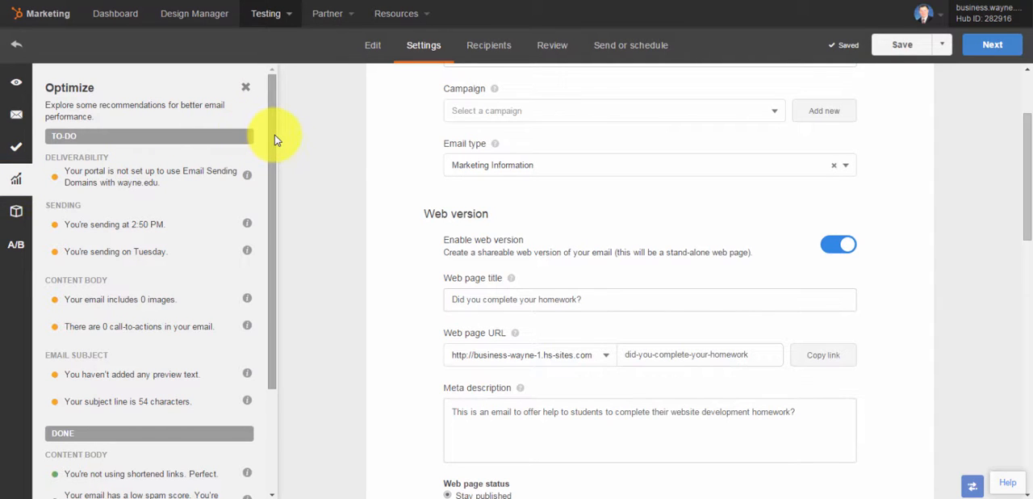
pyautogui.moveTo(275, 140); pyautogui.dragTo(267, 190)
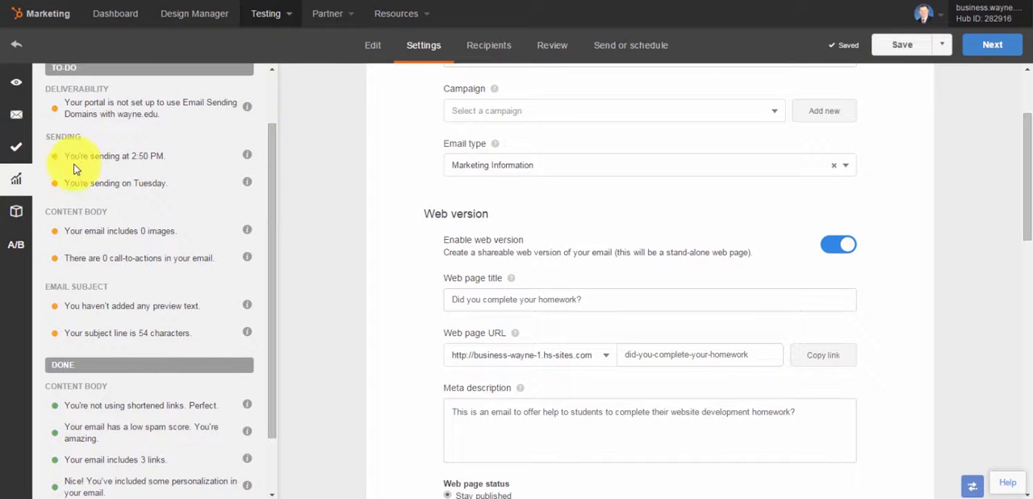
pyautogui.click(228, 225)
pyautogui.moveTo(271, 229); pyautogui.dragTo(270, 295)
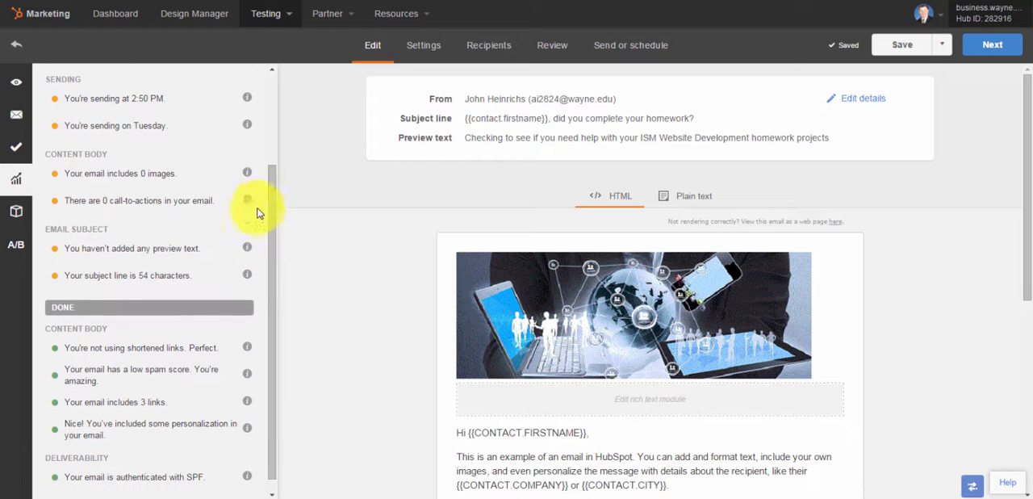
pyautogui.moveTo(247, 199)
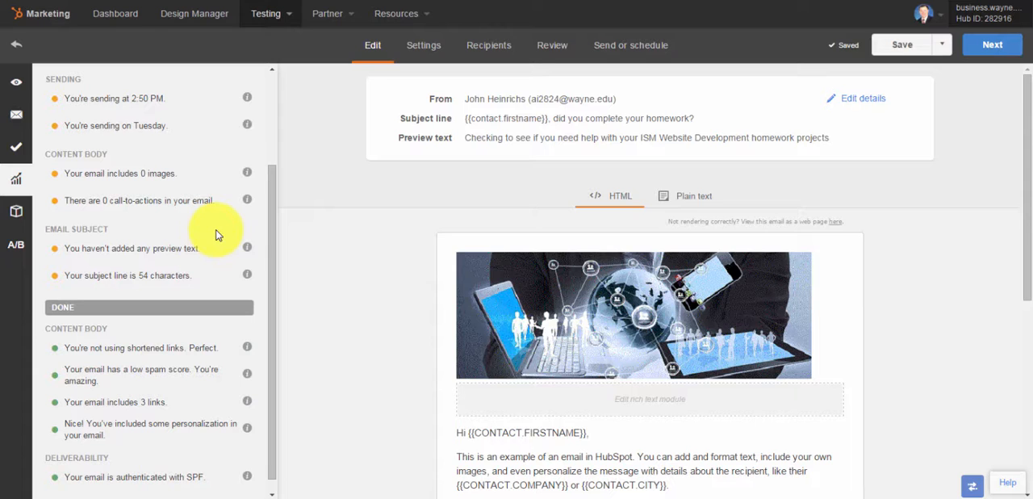
pyautogui.click(244, 244)
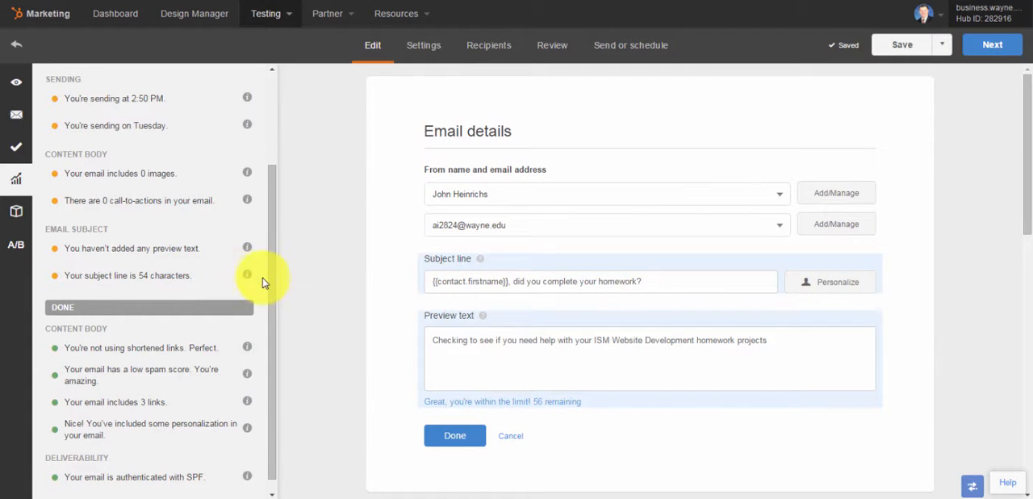
pyautogui.moveTo(248, 276)
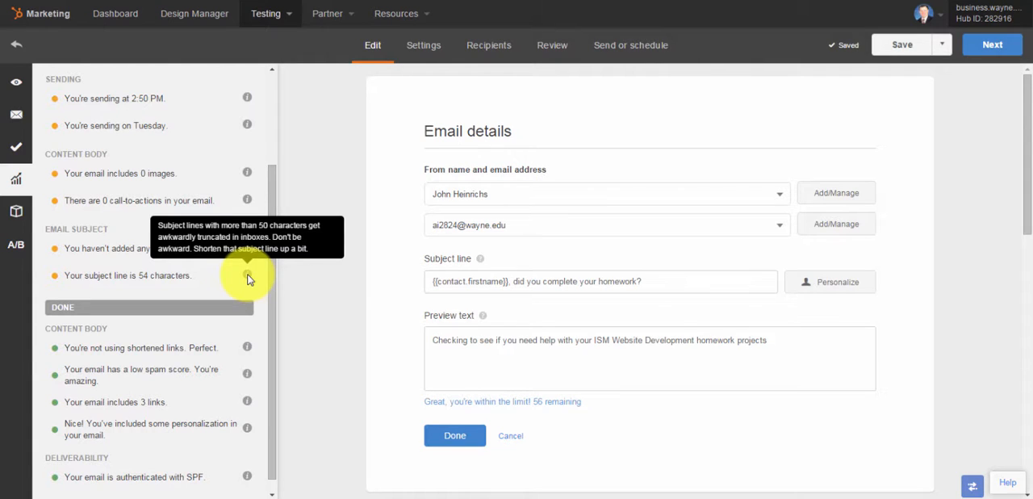
# Shorten the subject line to "{{contact.firstname}}, did you complete homework?" and finish editing the email details
pyautogui.doubleClick(590, 282)
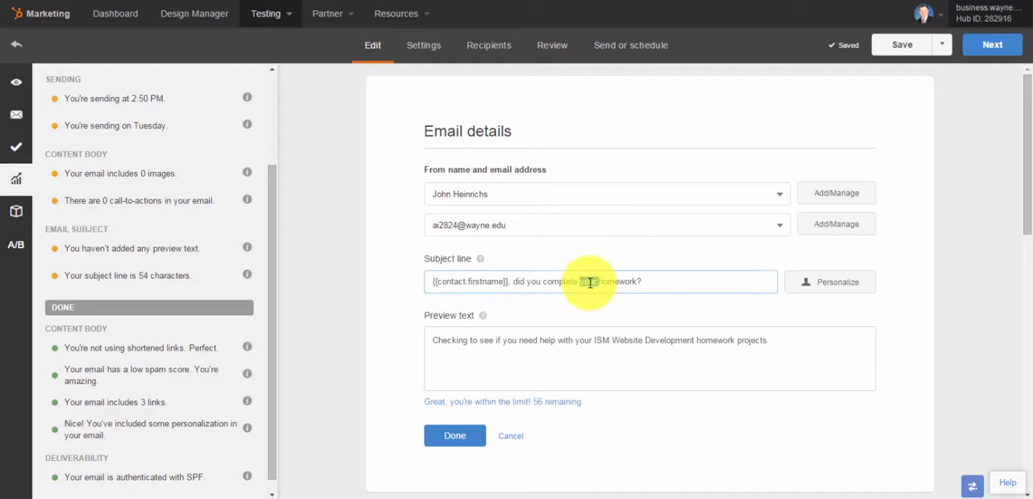
pyautogui.press('BackSpace')
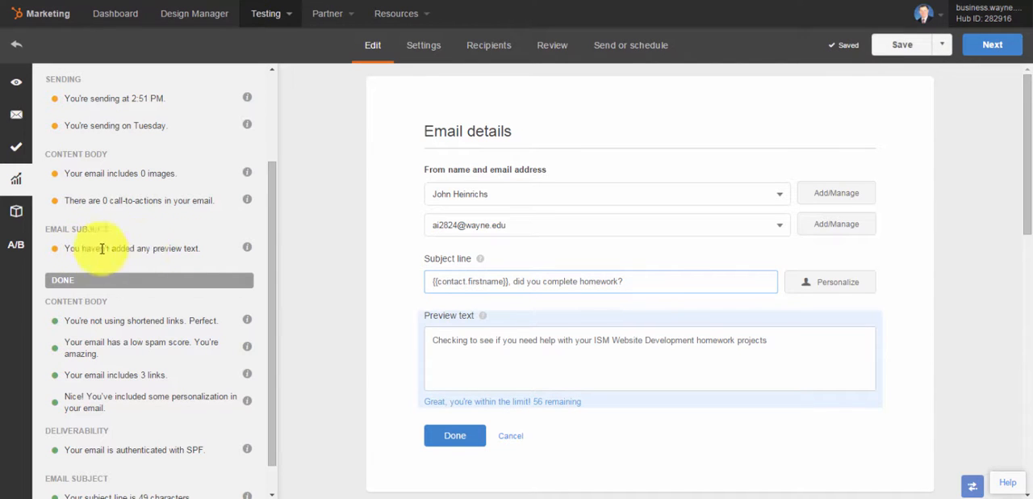
pyautogui.click(487, 353)
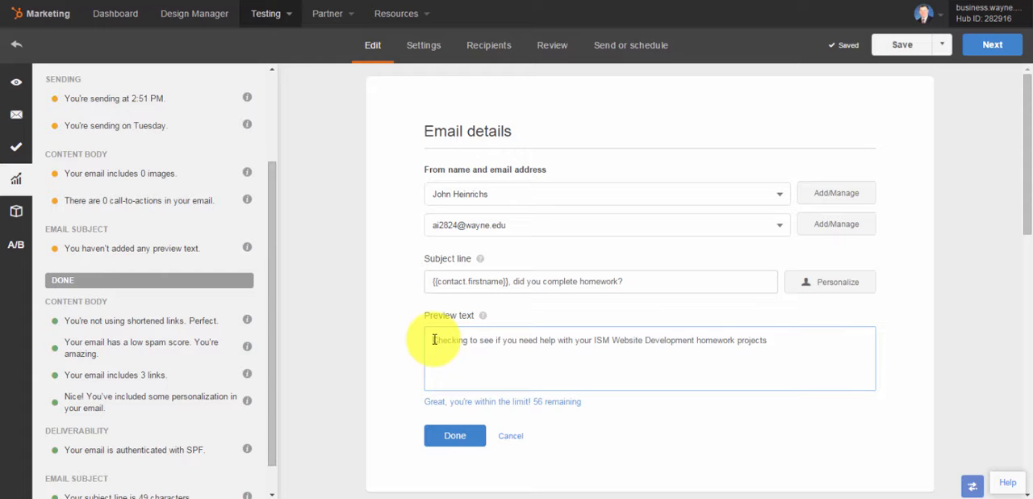
pyautogui.click(455, 436)
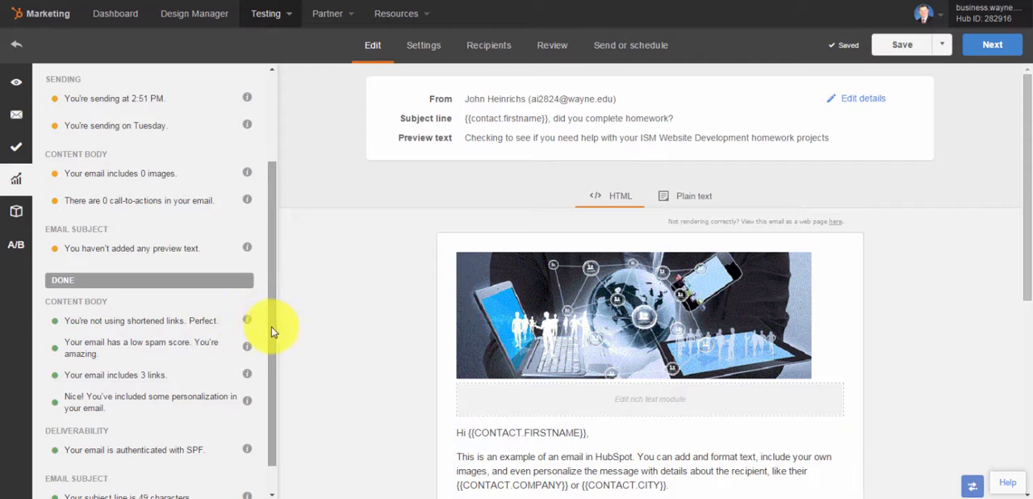
# Look over the remaining Optimize recommendations, the list of editable modules and the A/B test option, and close the side panel
pyautogui.scroll(-2, 270, 347)
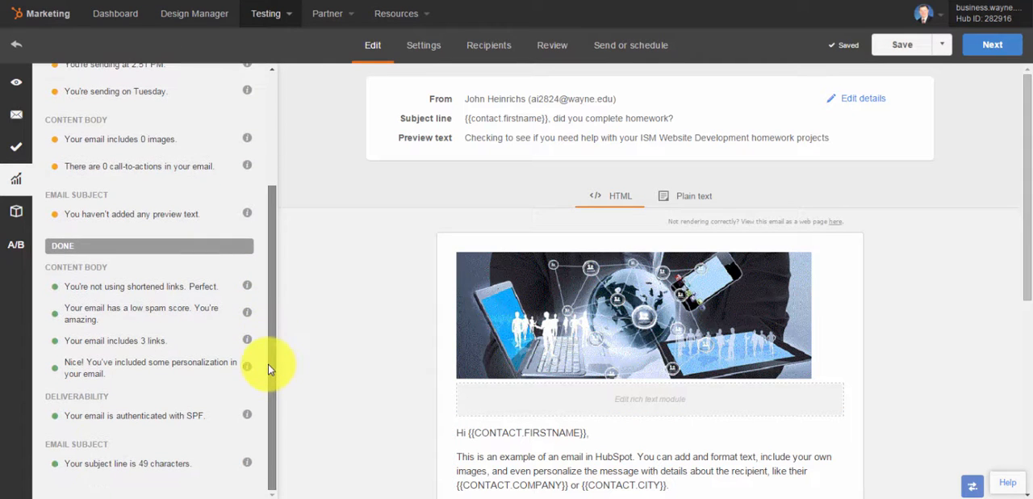
pyautogui.click(18, 215)
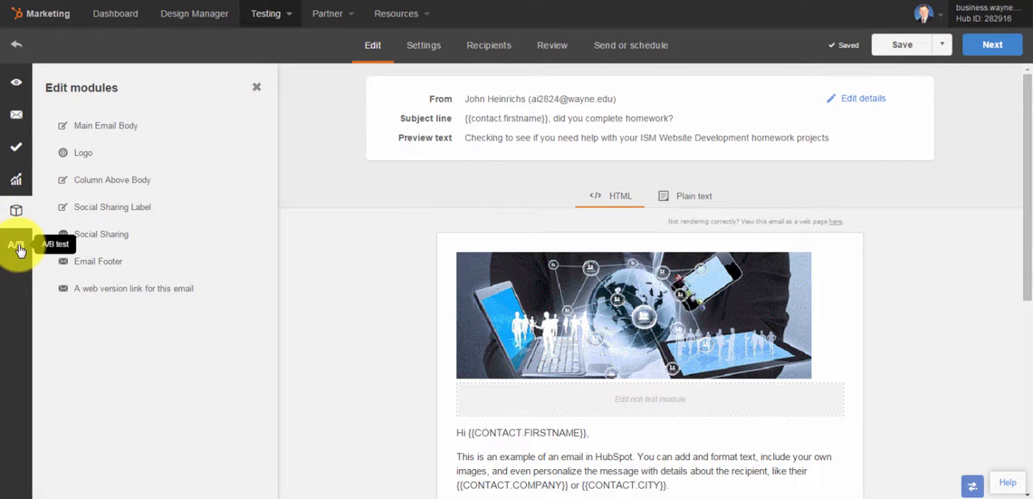
pyautogui.click(18, 246)
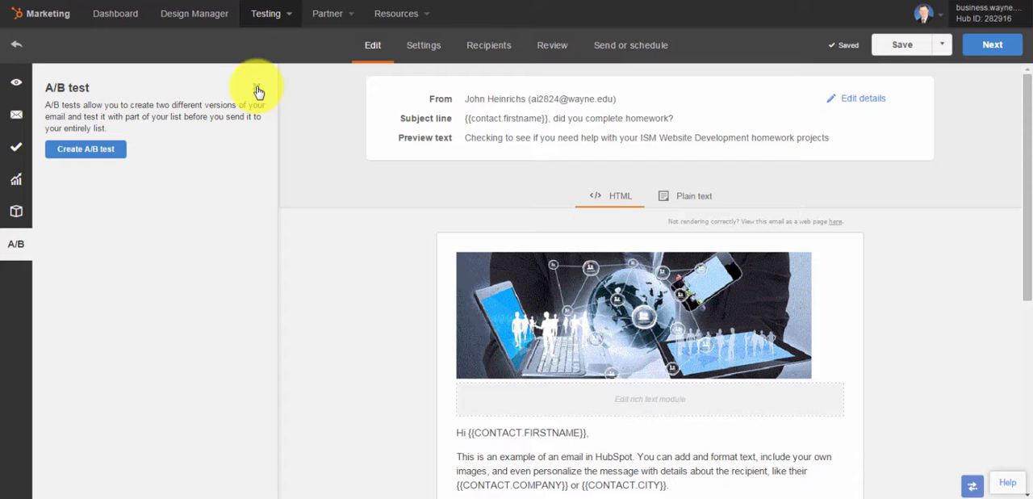
pyautogui.click(257, 90)
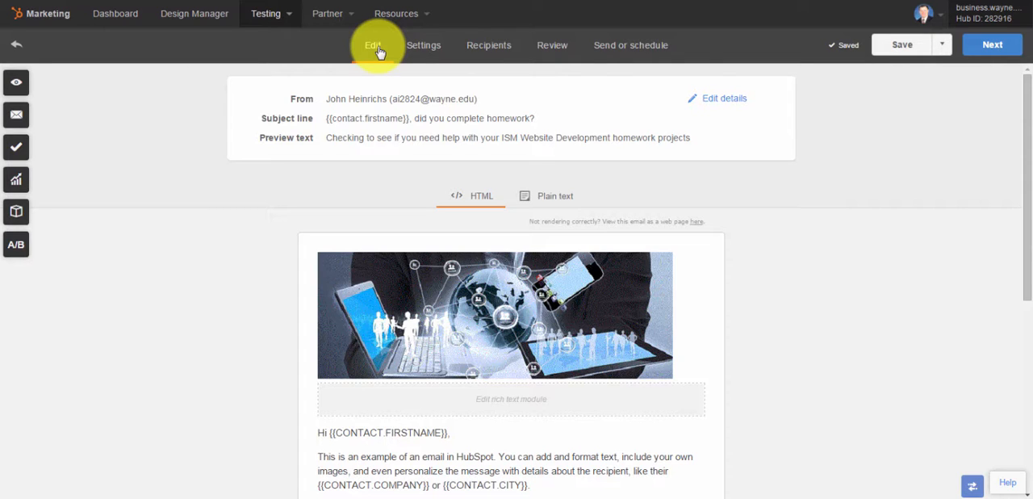
# Pass through the email settings to the recipients and include the listed individual contact as a recipient
pyautogui.click(419, 49)
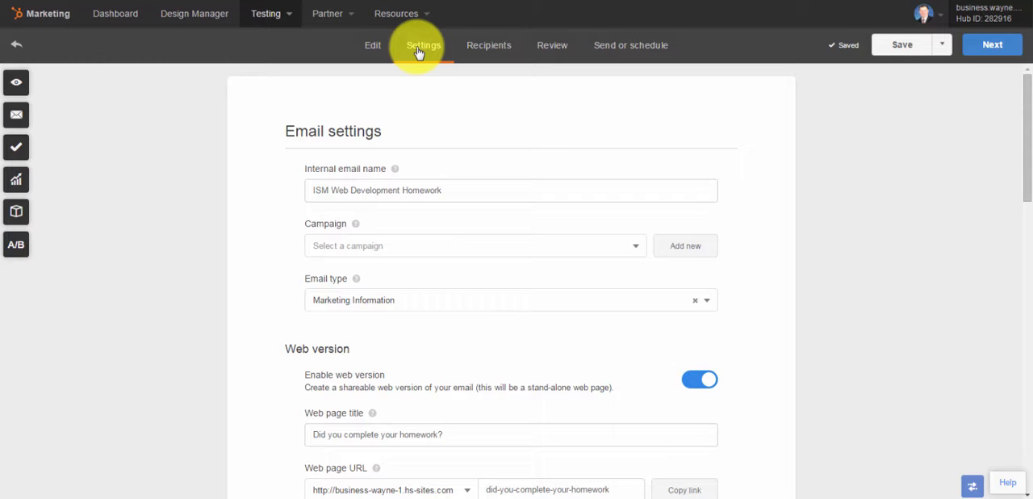
pyautogui.click(484, 54)
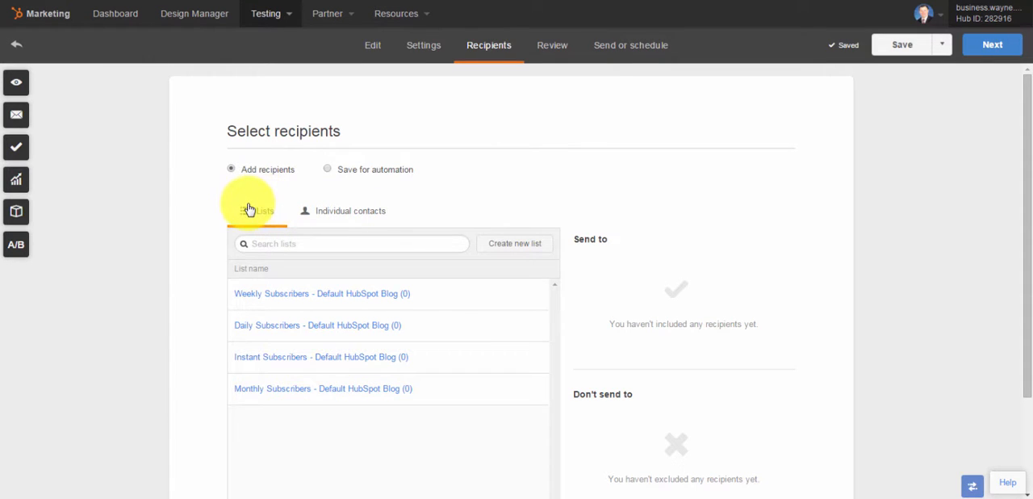
pyautogui.click(348, 216)
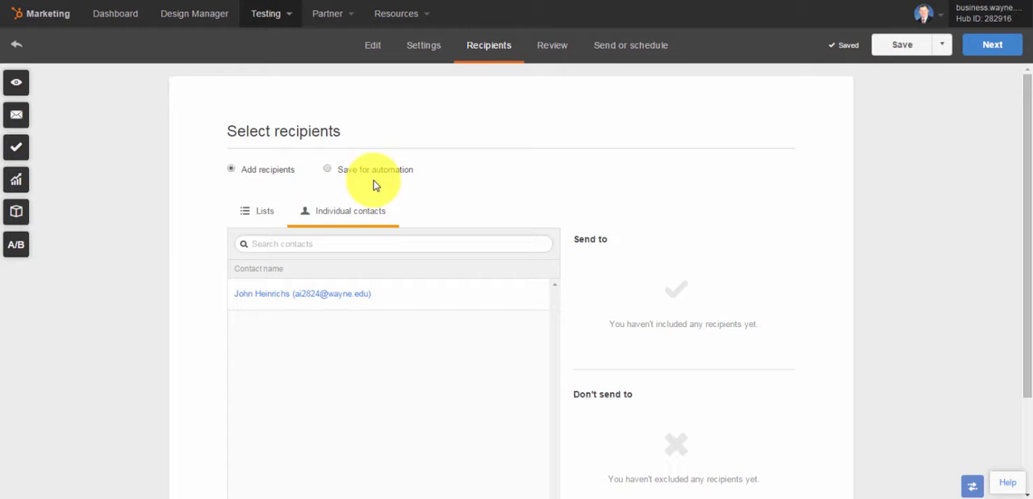
pyautogui.moveTo(300, 296)
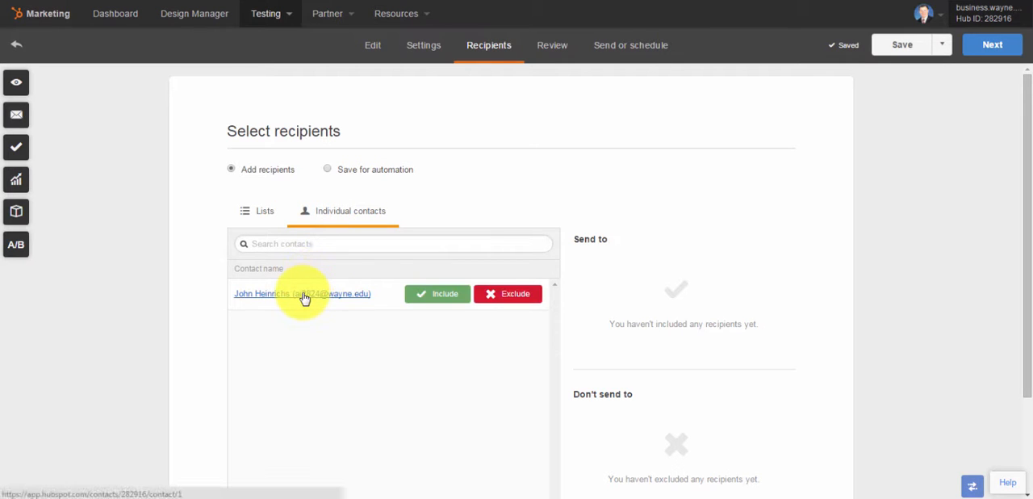
pyautogui.click(433, 297)
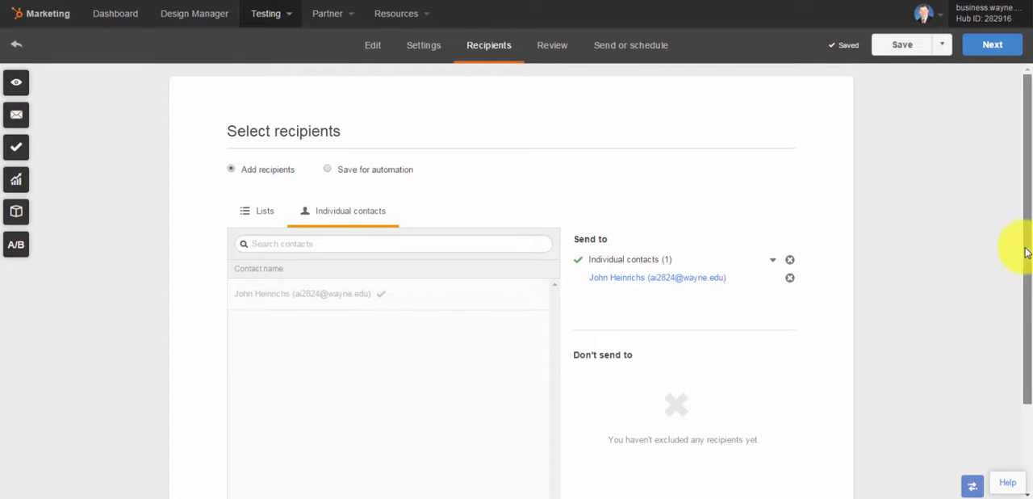
pyautogui.moveTo(1026, 253); pyautogui.dragTo(1021, 206)
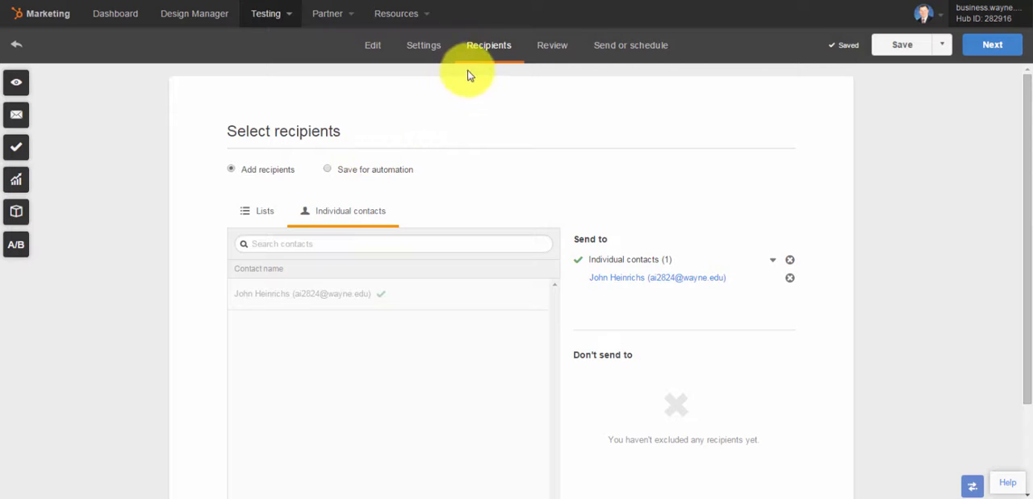
# Review the pre-send checklist, examining the plain text and campaign suggestions, the completed items and the selected recipients
pyautogui.click(546, 51)
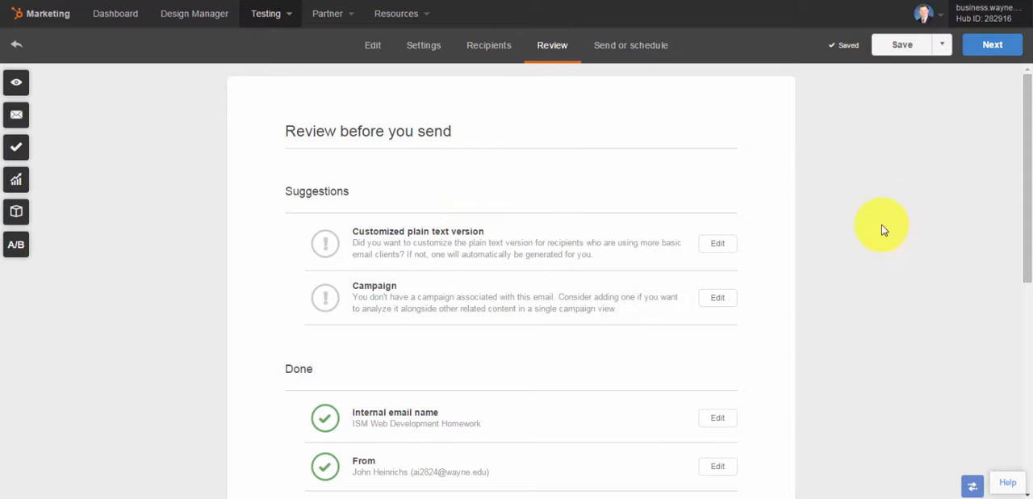
pyautogui.moveTo(1026, 166); pyautogui.dragTo(1015, 392)
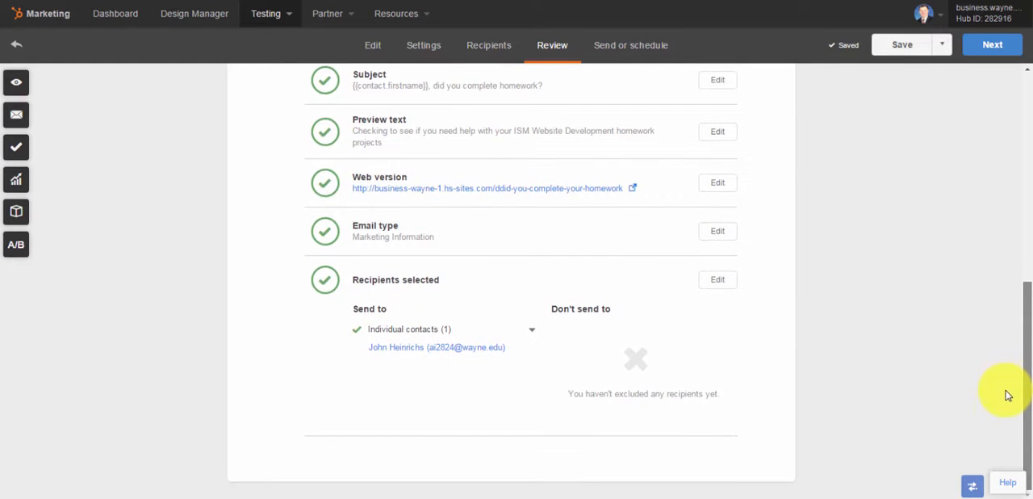
pyautogui.click(1031, 197)
pyautogui.moveTo(1019, 196); pyautogui.dragTo(1027, 232)
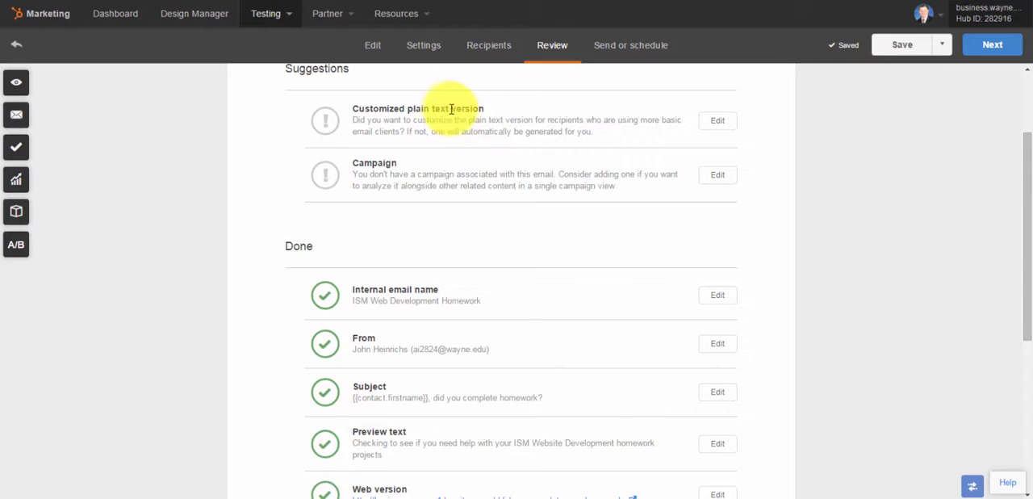
pyautogui.moveTo(371, 111); pyautogui.dragTo(481, 113)
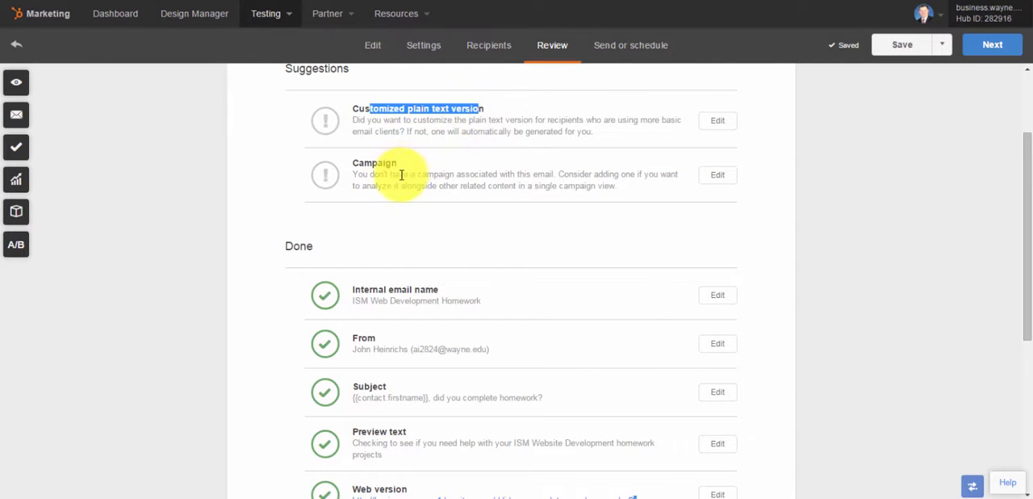
pyautogui.moveTo(399, 174); pyautogui.dragTo(430, 182)
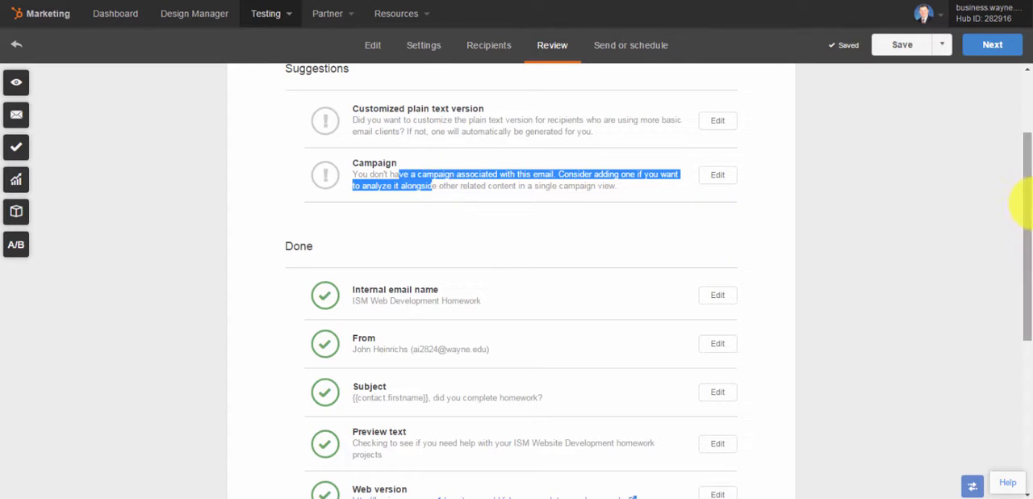
pyautogui.scroll(-1, 1024, 257)
pyautogui.scroll(-2, 1024, 257)
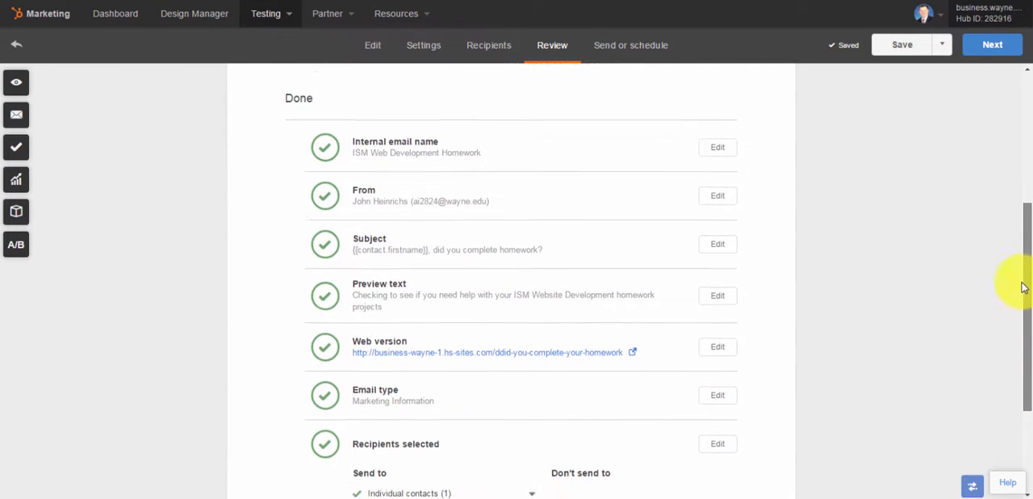
pyautogui.moveTo(1024, 294); pyautogui.dragTo(1023, 379)
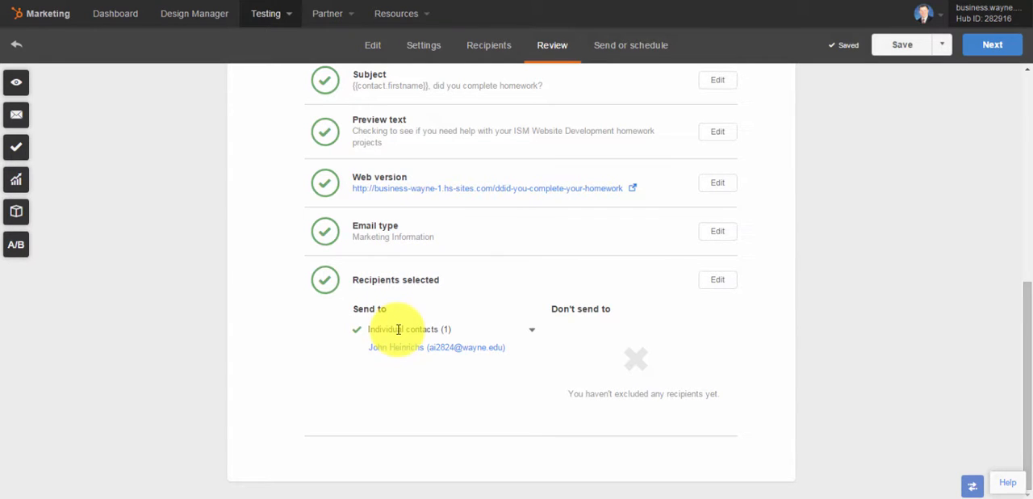
# Choose to schedule the email for later and set the sending date to 12/09/2015
pyautogui.click(641, 50)
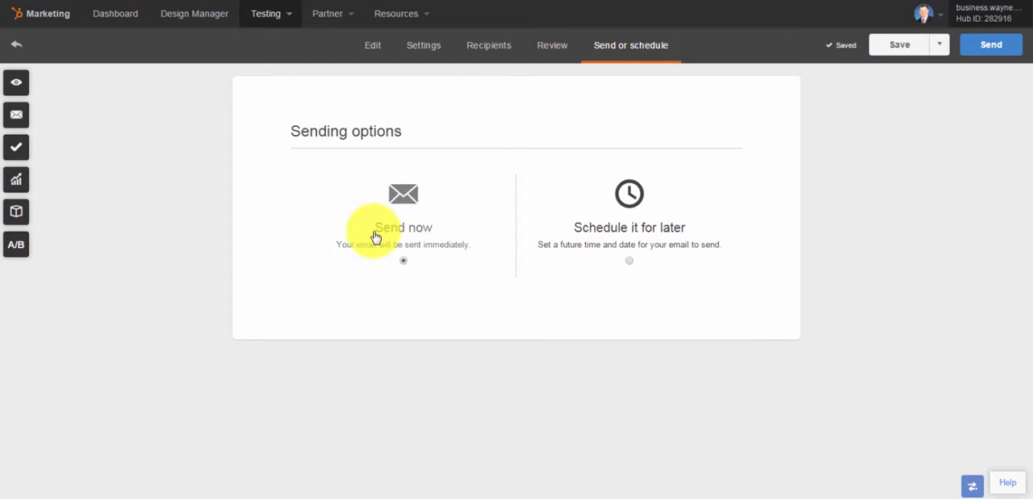
pyautogui.click(631, 260)
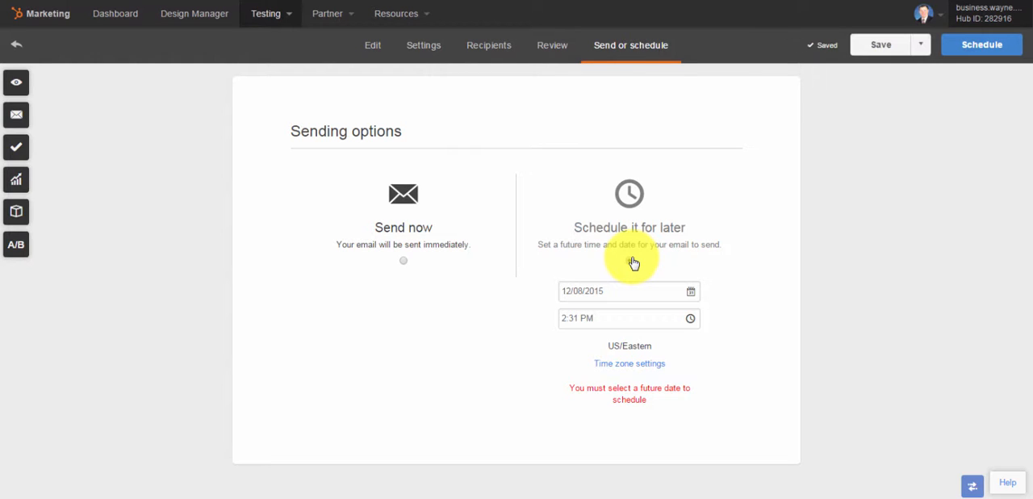
pyautogui.click(690, 292)
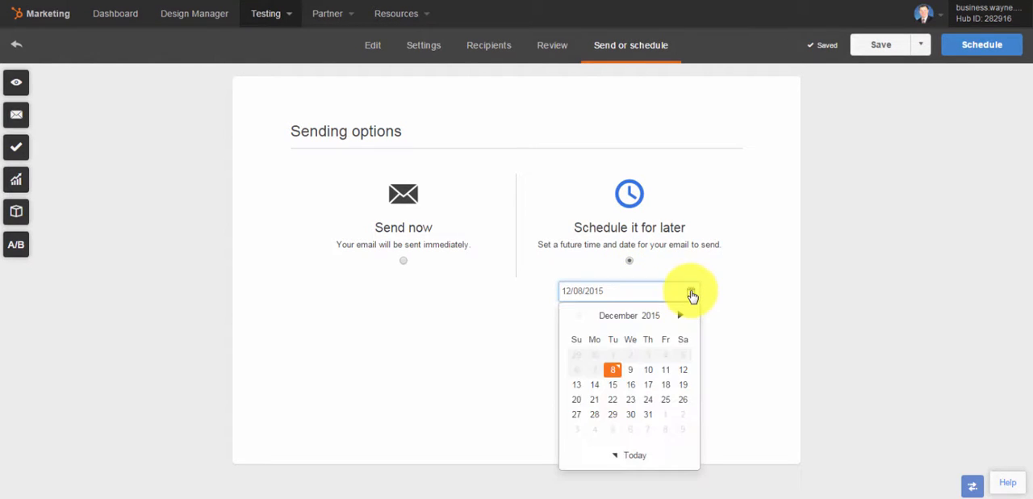
pyautogui.click(630, 371)
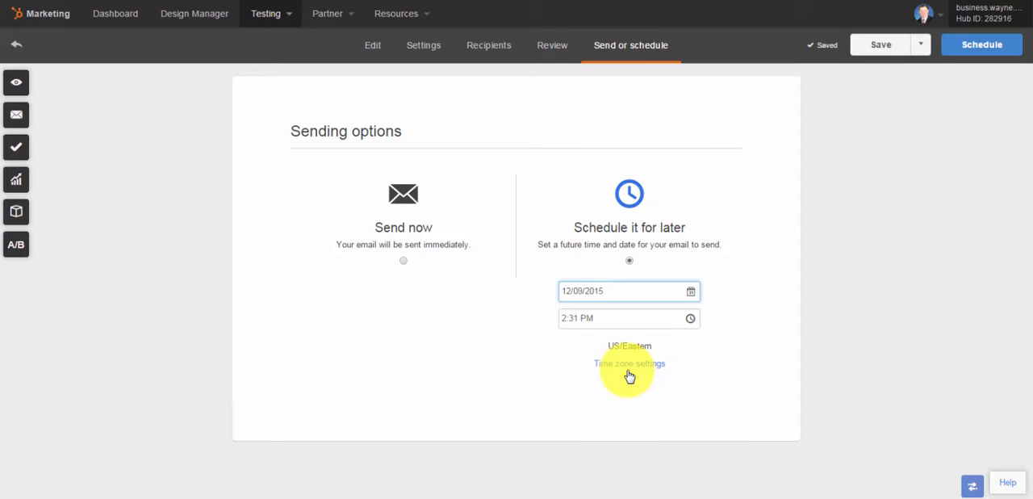
# Set the sending time to 8:00 AM and submit the email for scheduling
pyautogui.click(633, 320)
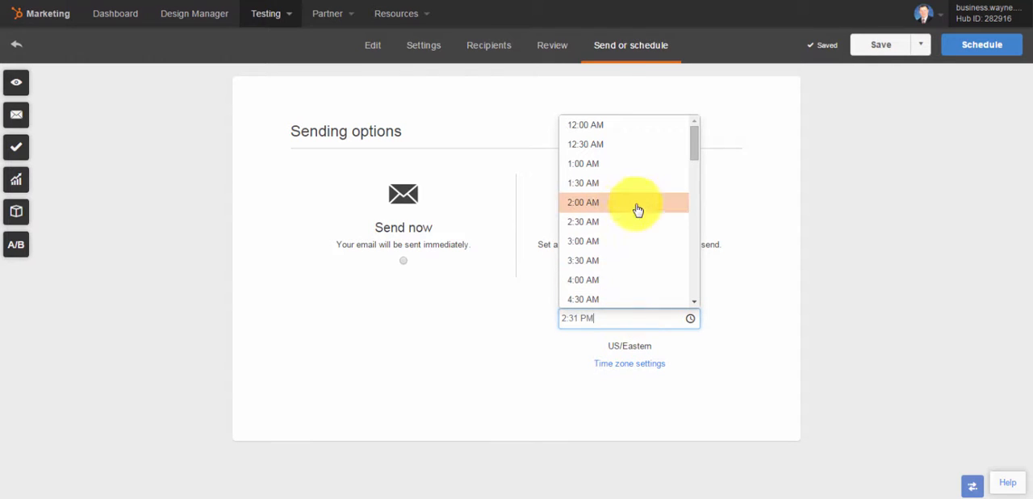
pyautogui.moveTo(693, 145); pyautogui.dragTo(662, 201)
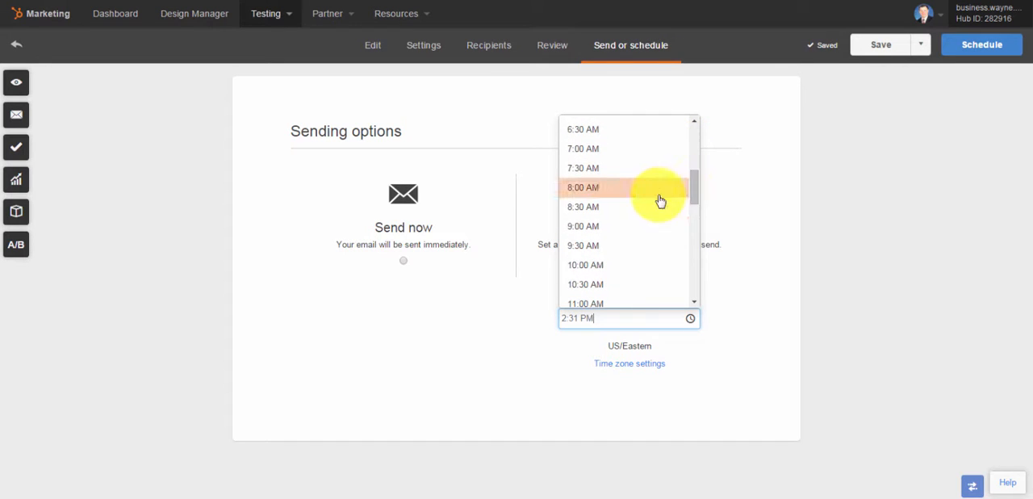
pyautogui.click(606, 194)
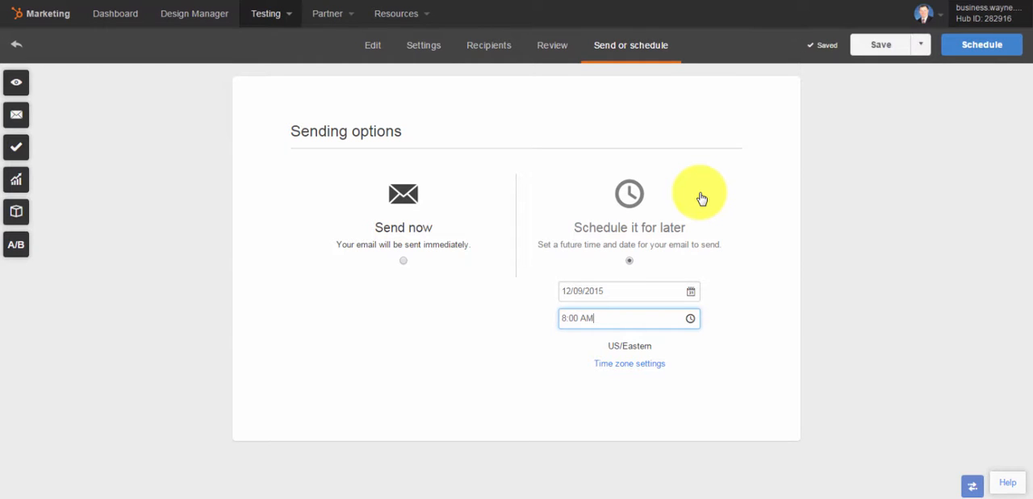
pyautogui.click(973, 49)
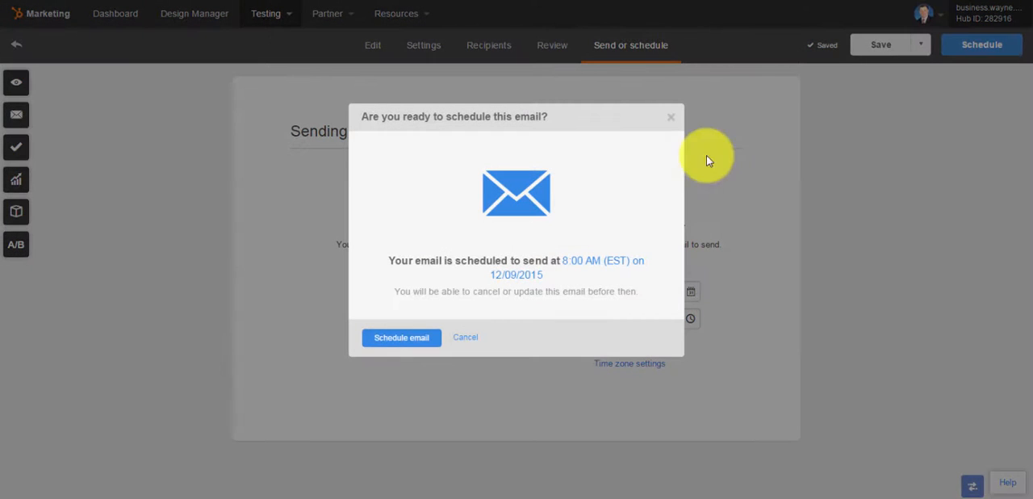
pyautogui.click(404, 339)
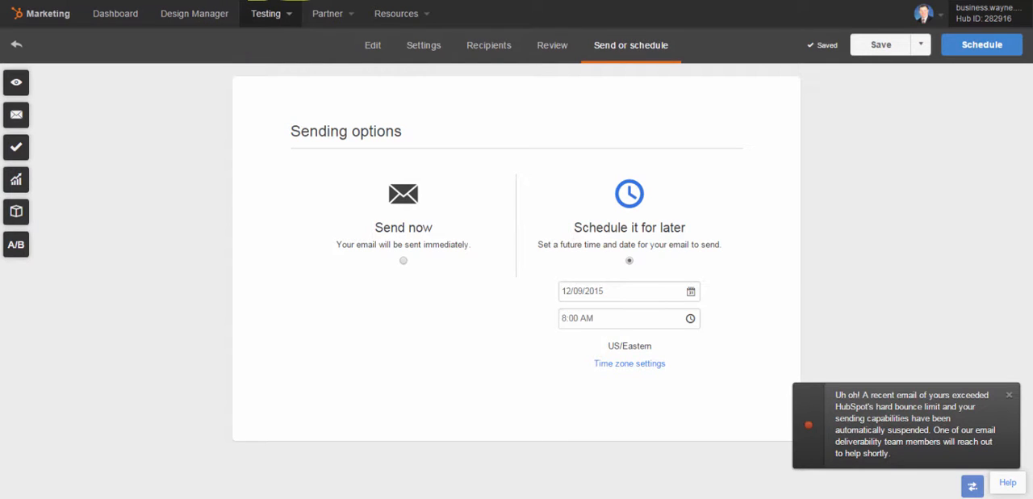
# Switch to the Accounts Dashboard, enter the business.wayne.edu account marked A and open its email overview
pyautogui.click(279, 0)
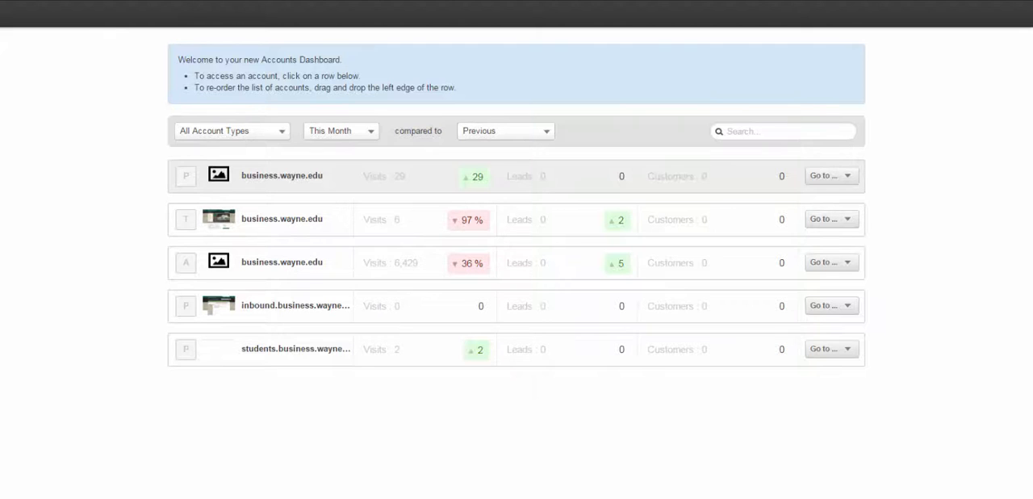
pyautogui.click(281, 268)
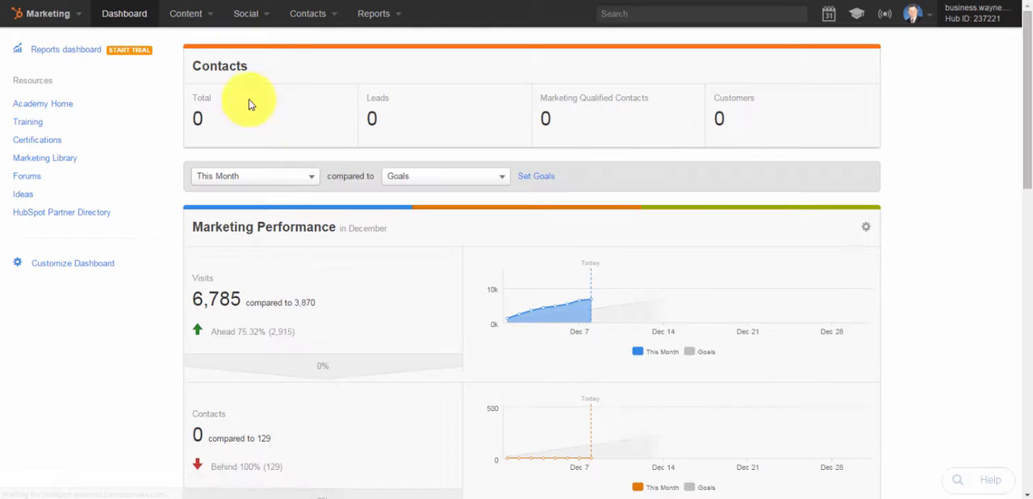
pyautogui.click(211, 14)
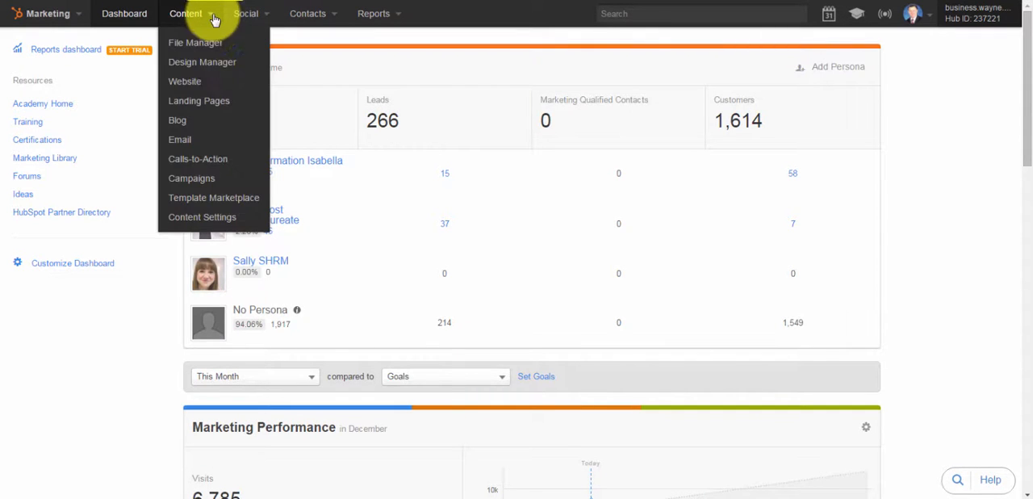
pyautogui.click(194, 144)
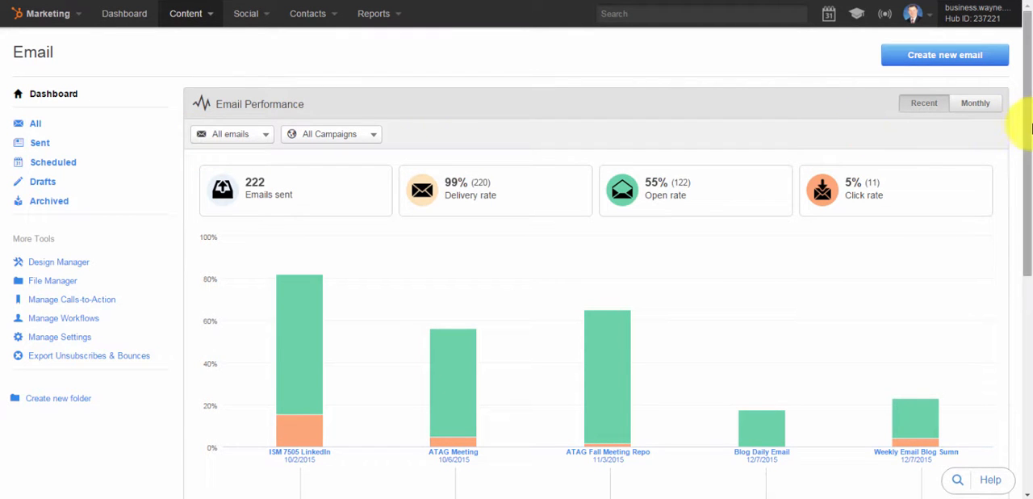
# Examine the email performance chart, checking the delivery, open and click rates of the ATAG Meeting and ISM 7505 LinkedIn emails
pyautogui.moveTo(1022, 127); pyautogui.dragTo(1026, 180)
pyautogui.moveTo(567, 230)
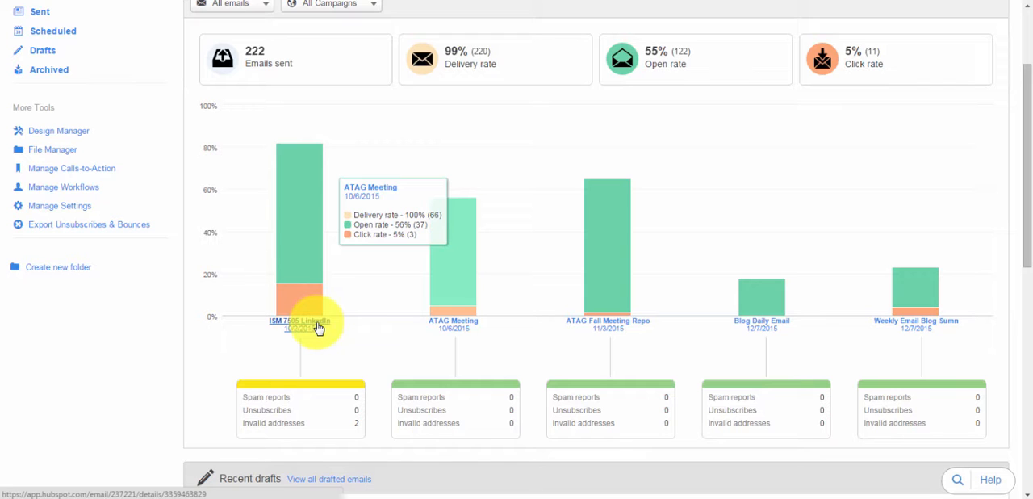
pyautogui.moveTo(299, 253)
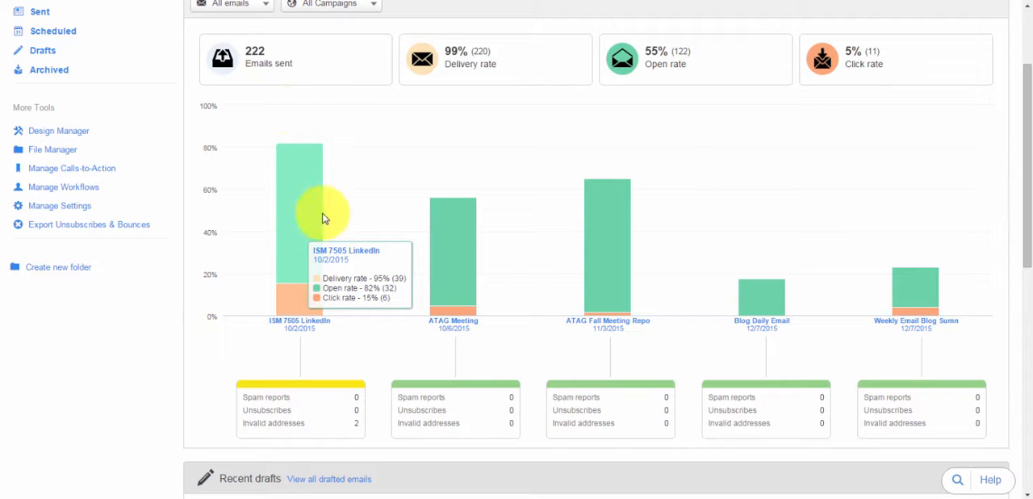
pyautogui.moveTo(321, 289)
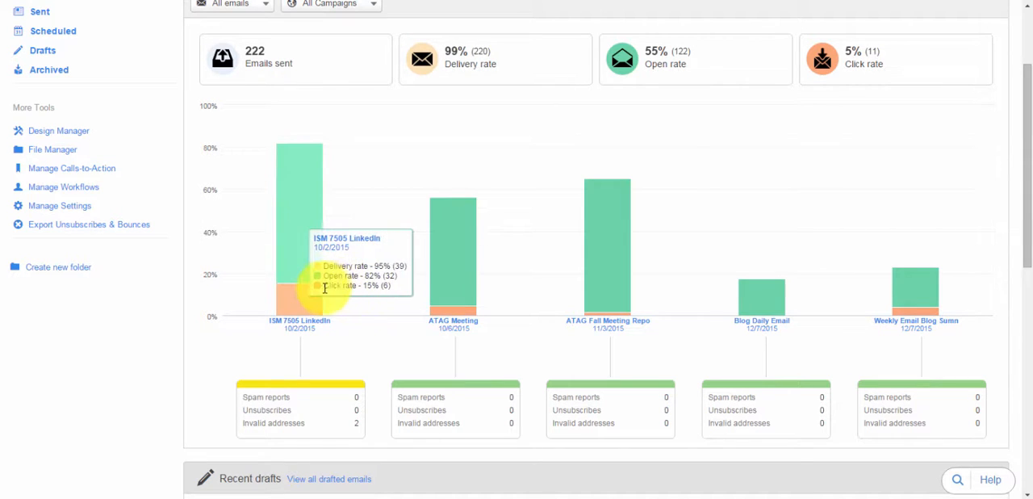
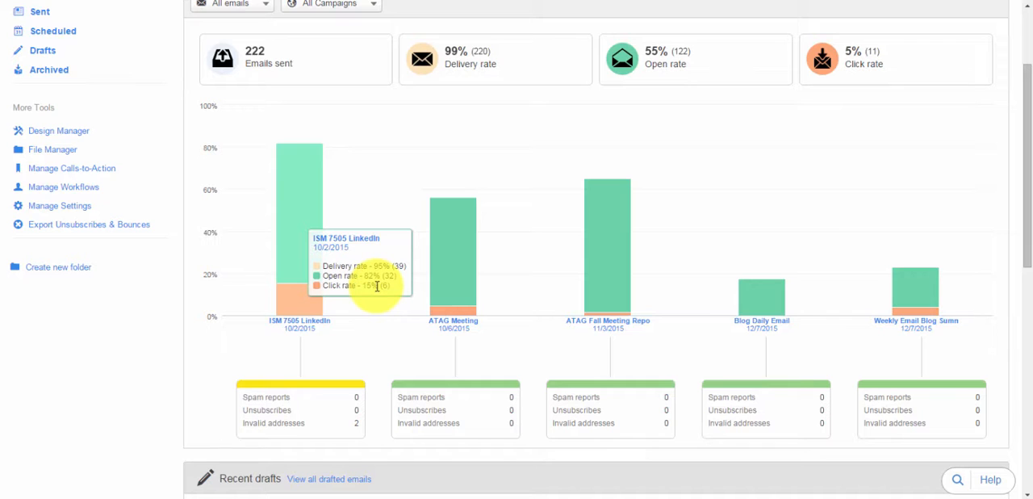
# Open the details page of the sent ISM 7505 LinkedIn email and dismiss the email metrics welcome message
pyautogui.click(304, 327)
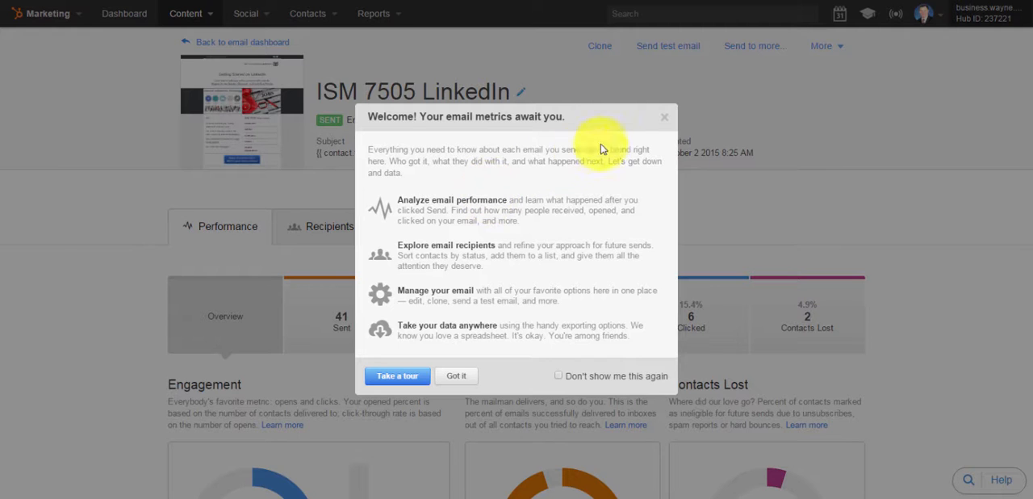
pyautogui.click(666, 118)
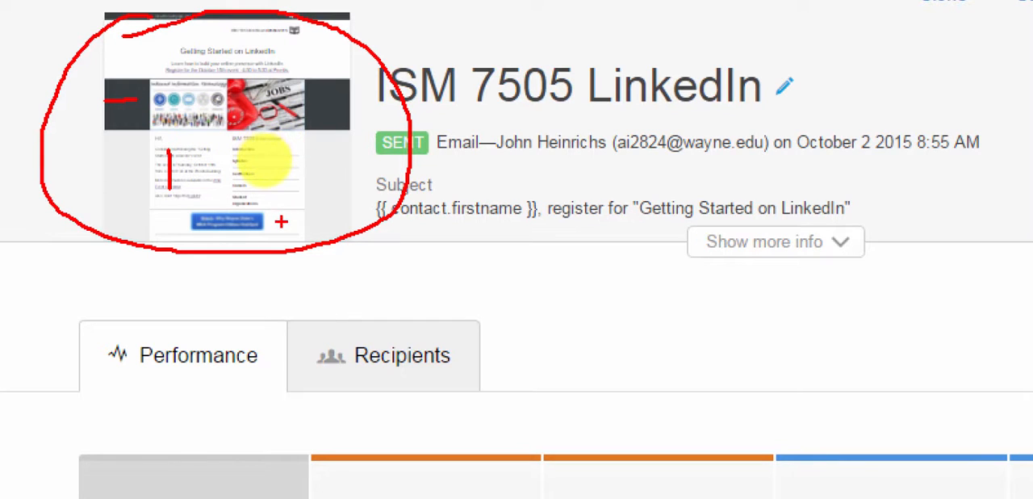
pyautogui.moveTo(281, 226); pyautogui.dragTo(322, 199)
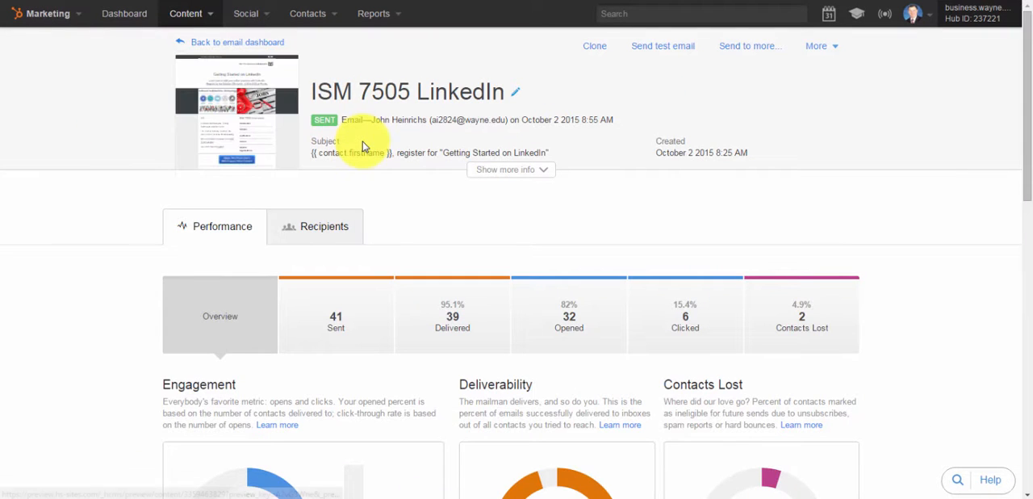
# Examine the email's performance overview, covering engagement, deliverability, contacts lost, engagement over time, and opens and clicks by device type
pyautogui.moveTo(1028, 122); pyautogui.dragTo(1017, 216)
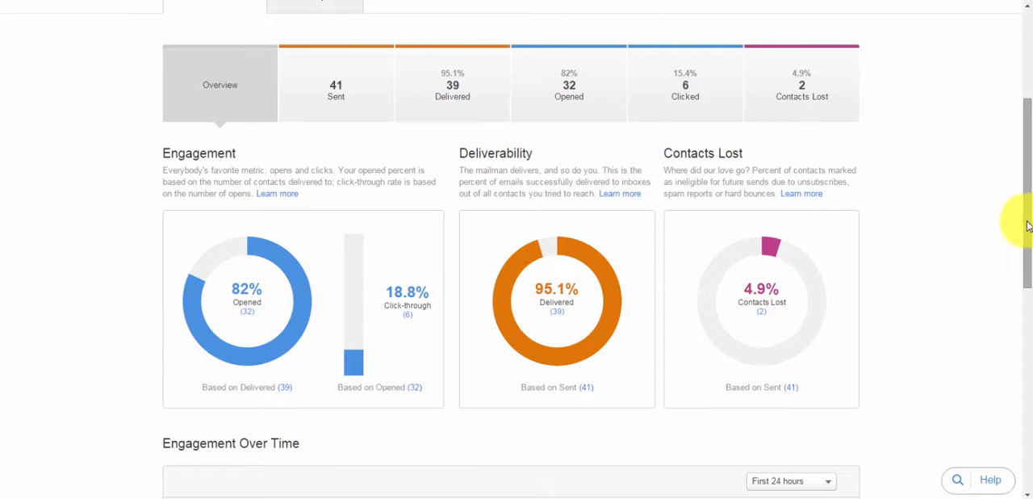
pyautogui.moveTo(1029, 245); pyautogui.dragTo(1027, 358)
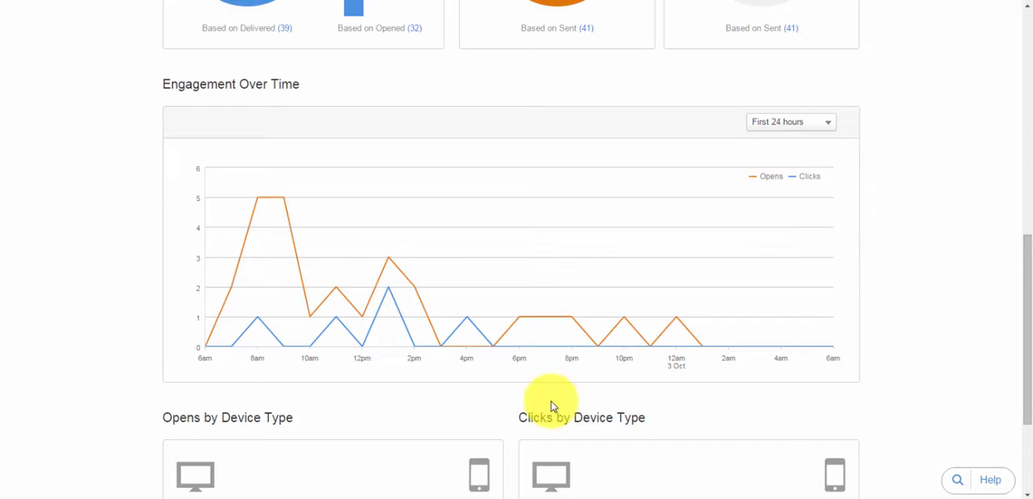
pyautogui.moveTo(292, 314)
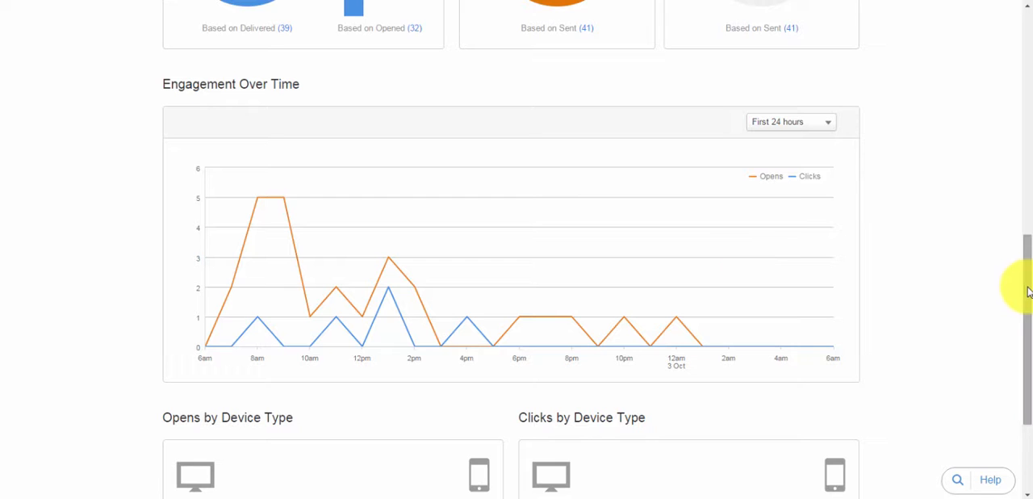
pyautogui.moveTo(1028, 292); pyautogui.dragTo(1019, 374)
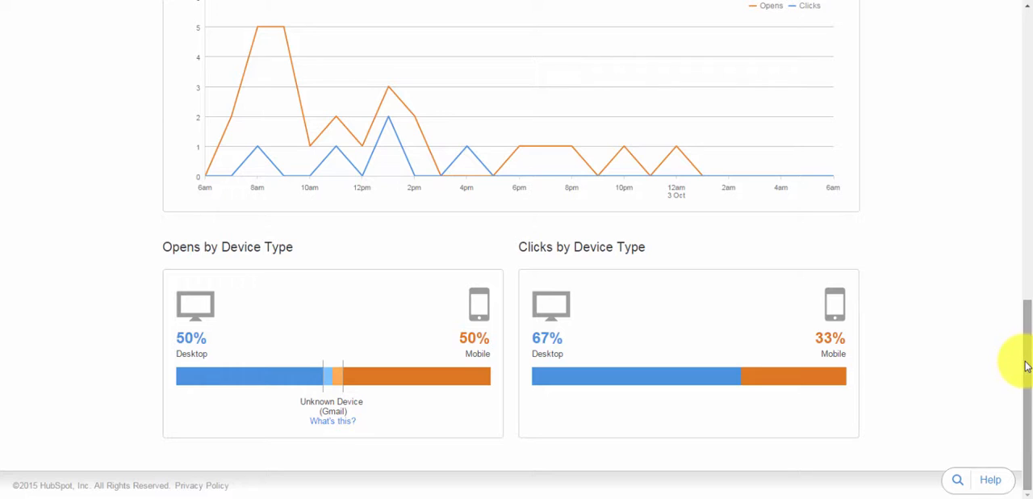
# Show the Delivered metrics of the email and examine its delivery rate and bounces
pyautogui.moveTo(1023, 360); pyautogui.dragTo(1030, 155)
pyautogui.click(473, 122)
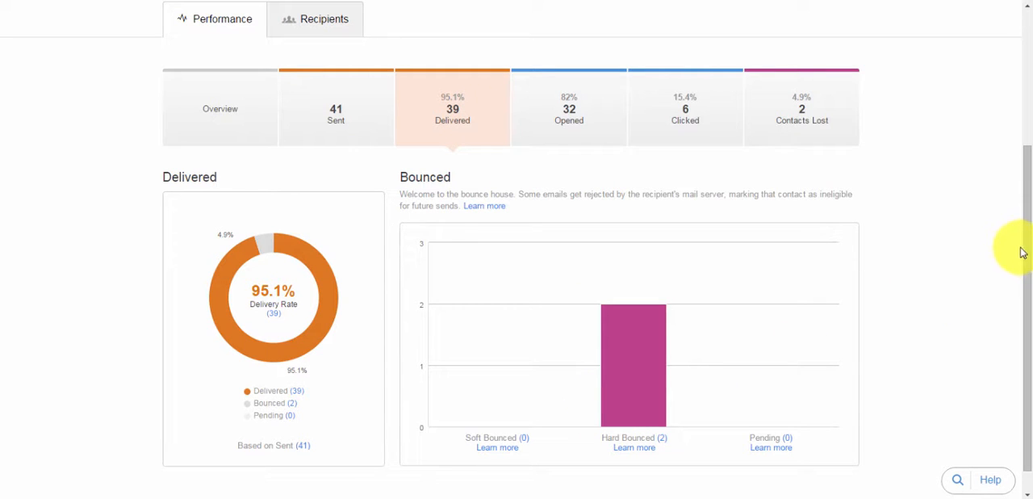
pyautogui.scroll(-1, 1019, 256)
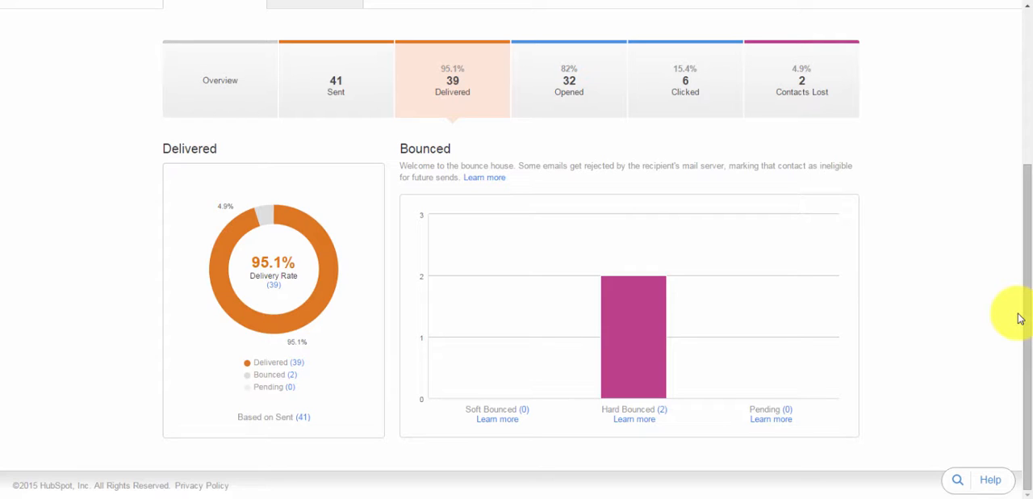
# Show the Opened metrics and examine opens over time, time spent viewing, and opens by device type and email client
pyautogui.click(569, 92)
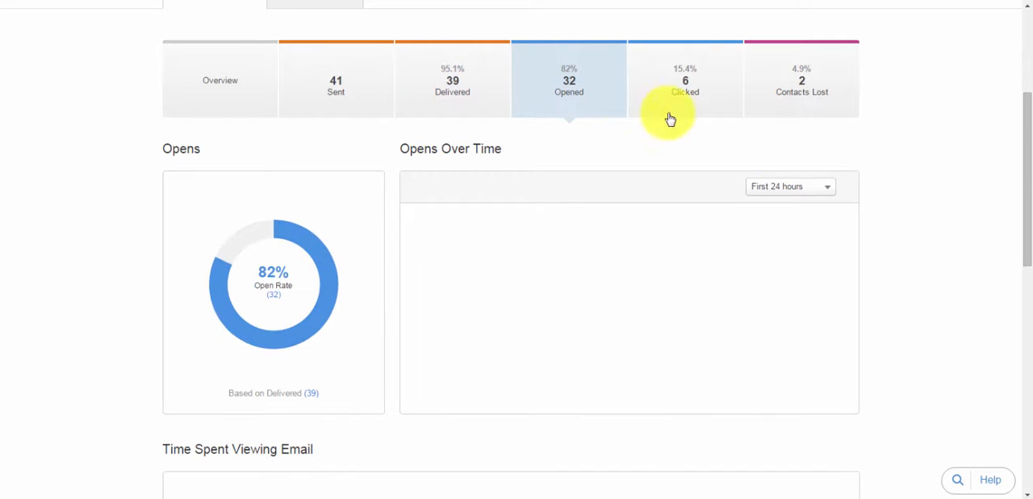
pyautogui.moveTo(1029, 166); pyautogui.dragTo(1029, 318)
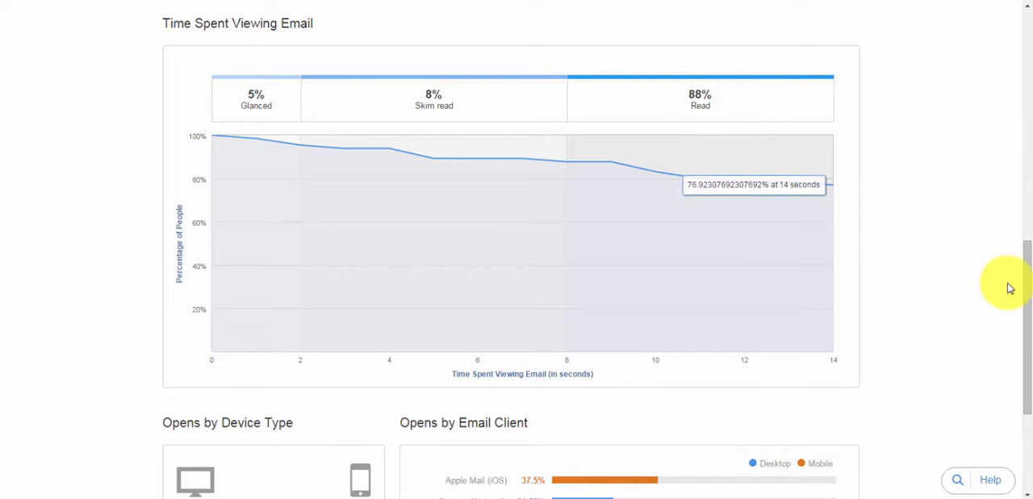
pyautogui.moveTo(1026, 297); pyautogui.dragTo(1021, 381)
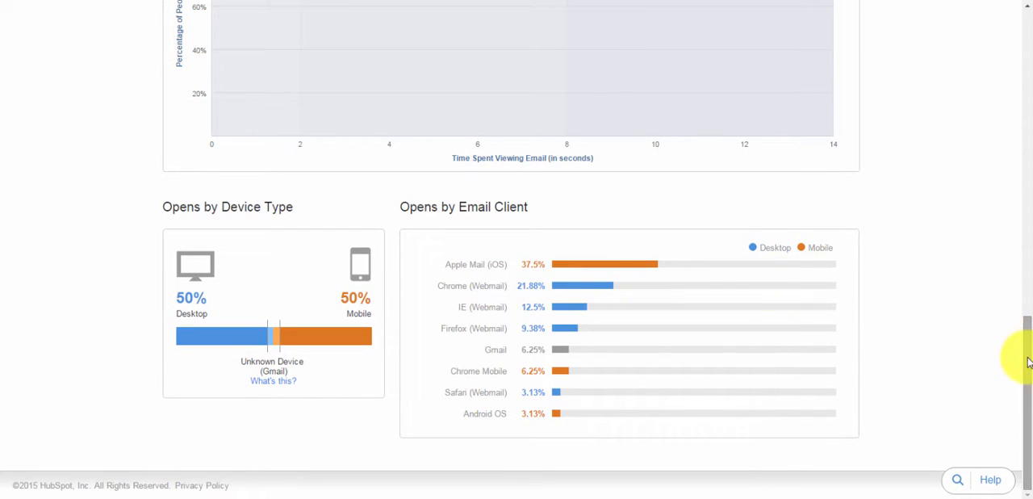
# Show the Clicked metrics and examine the click rate, clicks over time and the list of clicked links
pyautogui.moveTo(1026, 362); pyautogui.dragTo(1030, 118)
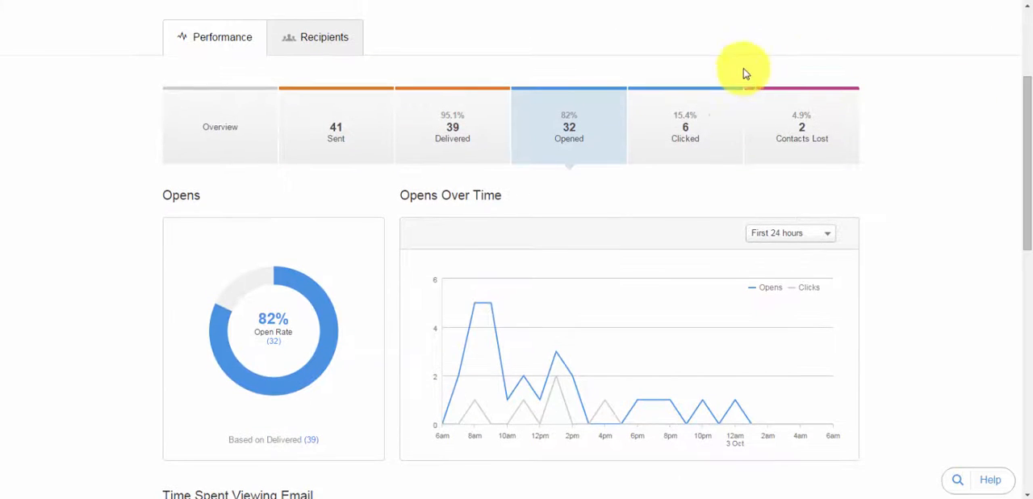
pyautogui.click(679, 127)
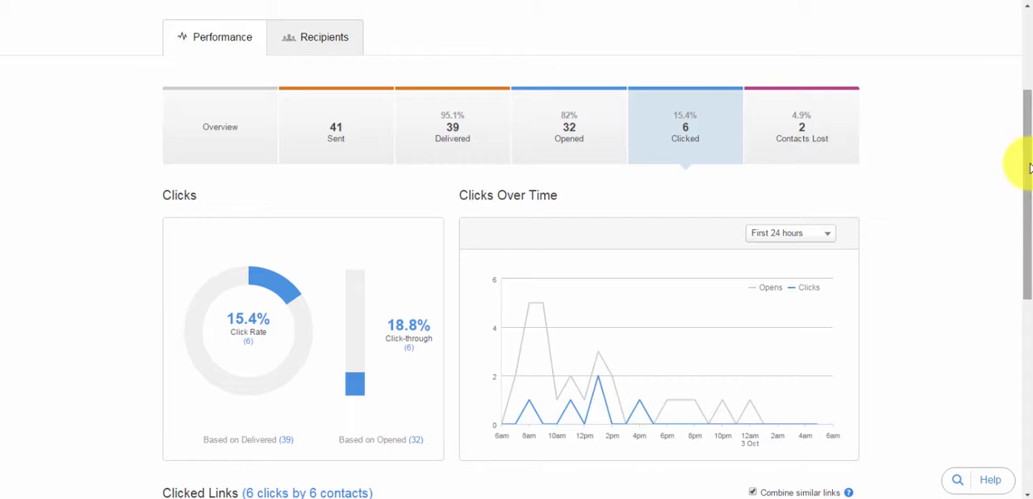
pyautogui.moveTo(1028, 161)
pyautogui.mouseDown()
pyautogui.moveTo(1025, 307)
pyautogui.moveTo(1029, 267)
pyautogui.mouseUp()
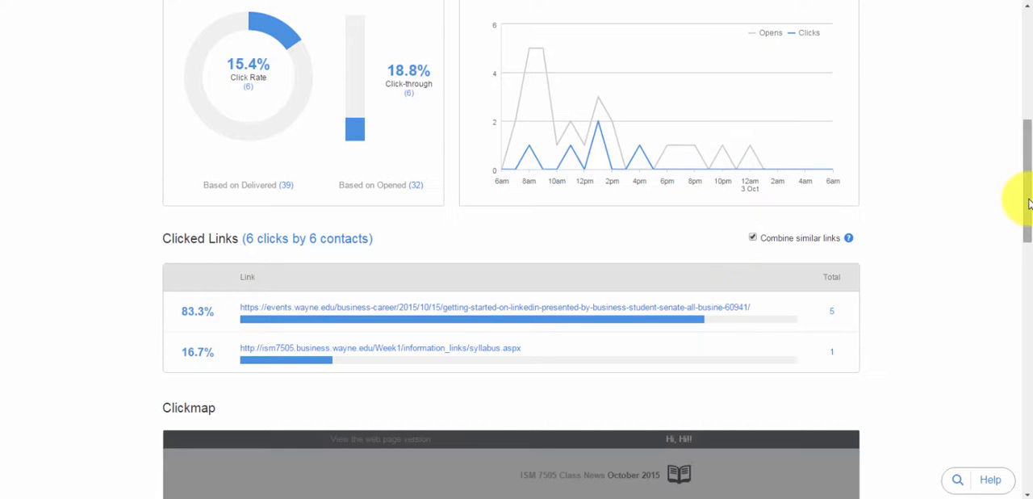
pyautogui.moveTo(1029, 204); pyautogui.dragTo(1030, 338)
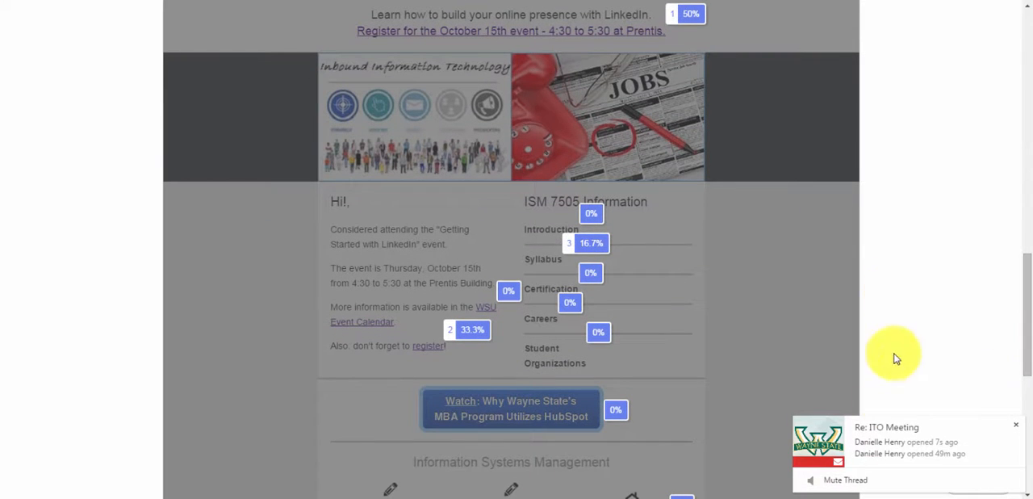
# Dismiss the ITO Meeting notification and examine the clickmap shares of the register, ISM 7505 Information and Watch links
pyautogui.click(1016, 427)
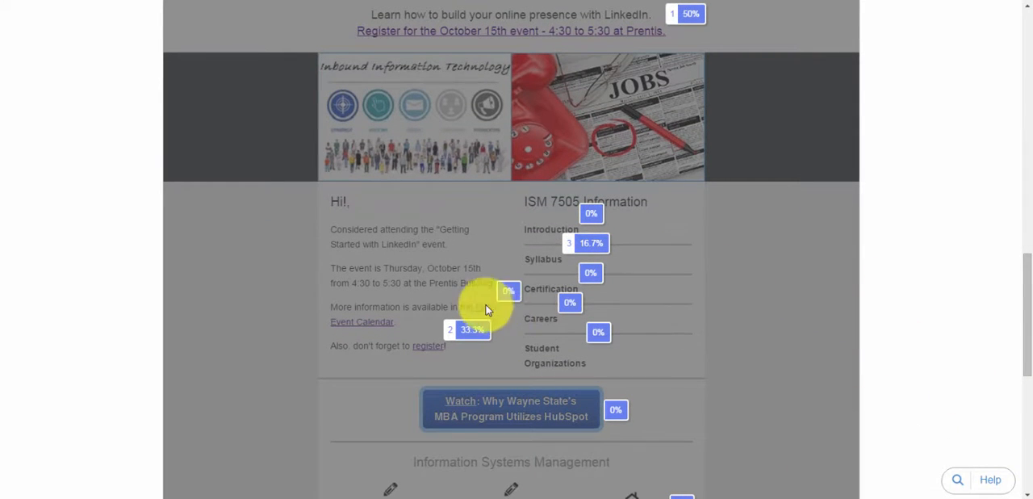
pyautogui.moveTo(455, 331)
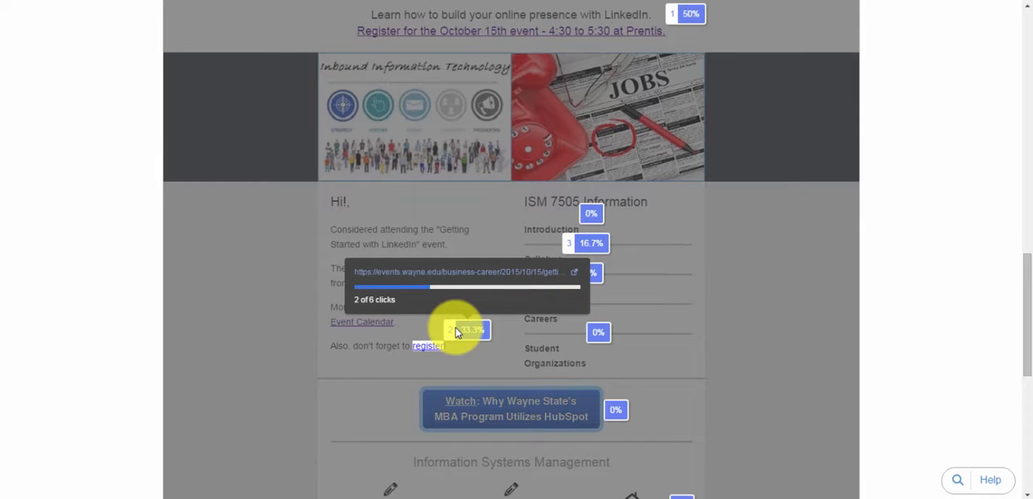
pyautogui.moveTo(576, 247)
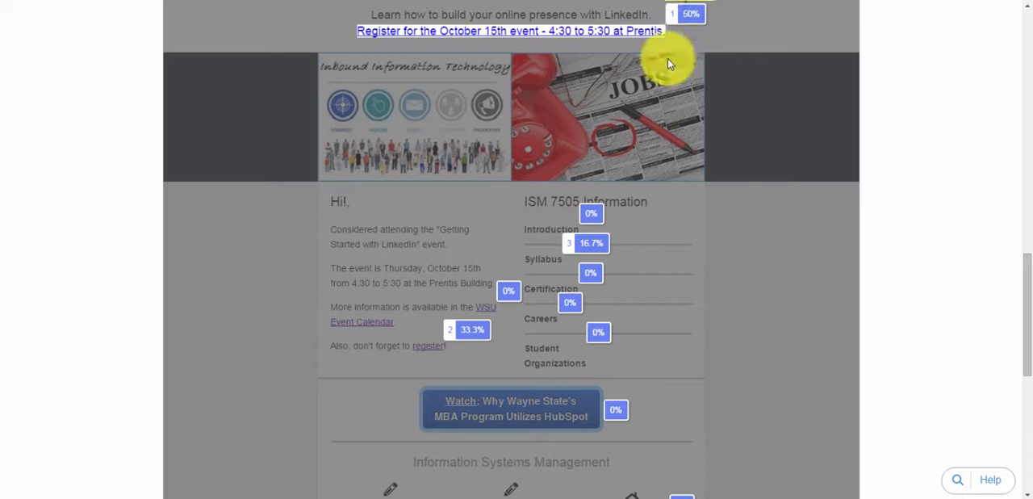
pyautogui.moveTo(570, 305)
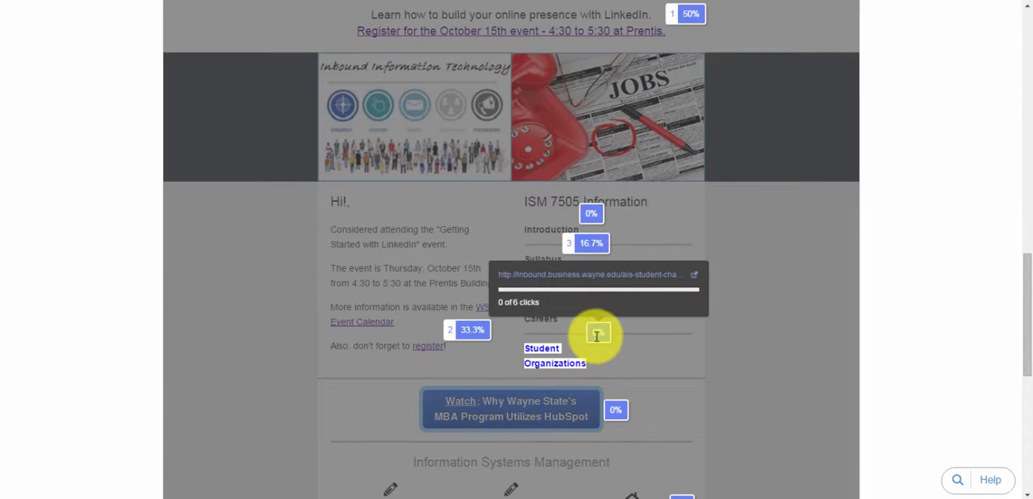
pyautogui.moveTo(616, 410)
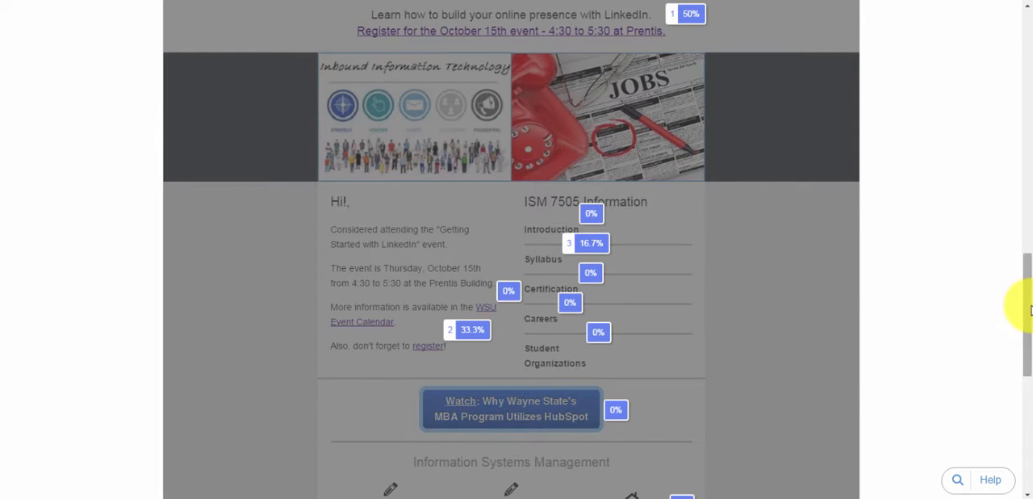
# Examine the clickmap's AIS Student Chapter link, followed by the clicks by device type and by browser
pyautogui.moveTo(1030, 304); pyautogui.dragTo(1030, 349)
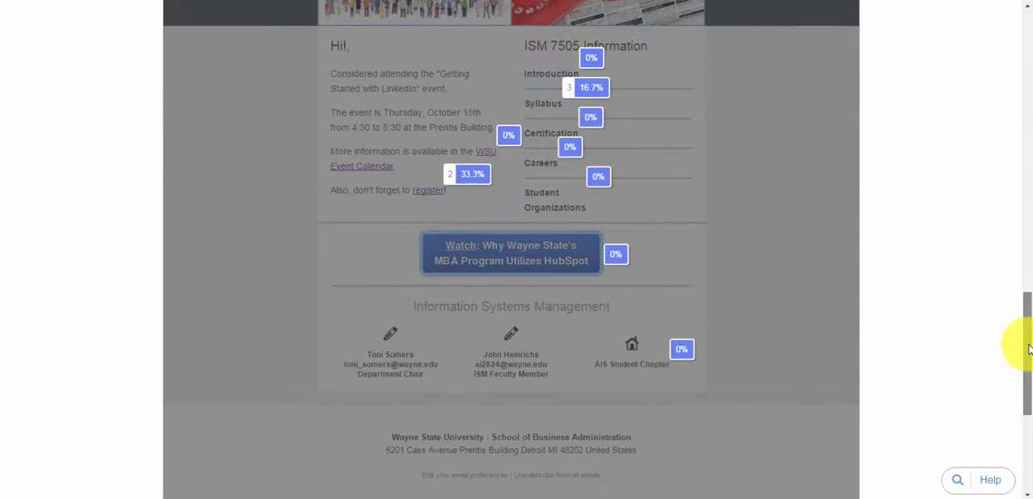
pyautogui.moveTo(679, 358)
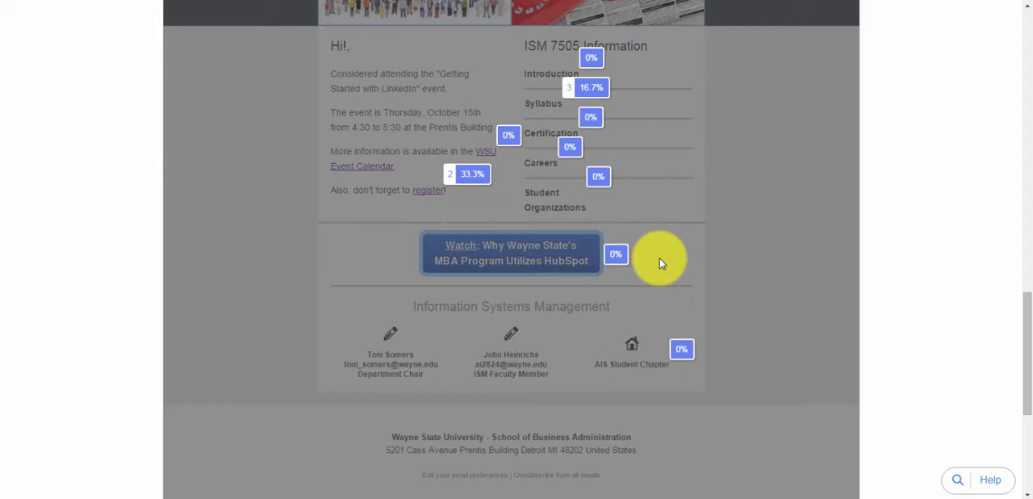
pyautogui.moveTo(1028, 365); pyautogui.dragTo(1024, 456)
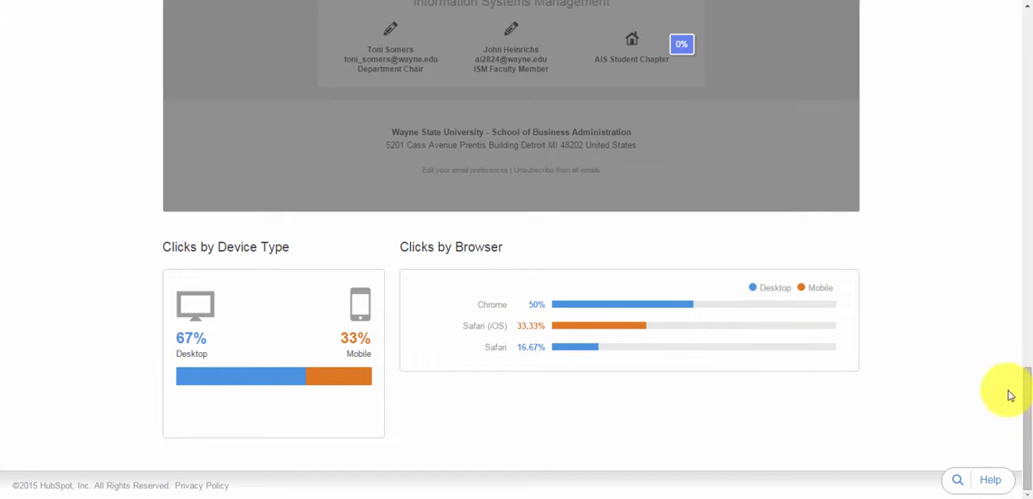
pyautogui.moveTo(1029, 408); pyautogui.dragTo(1031, 22)
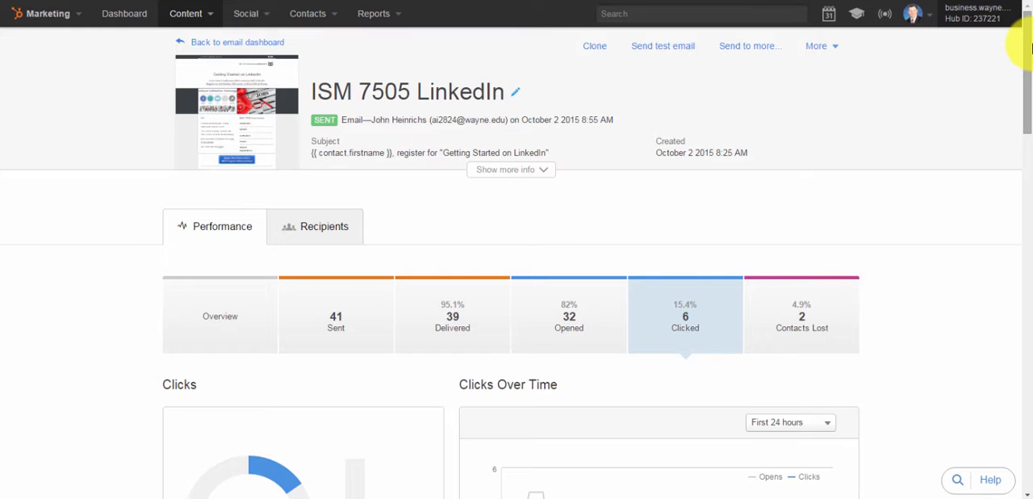